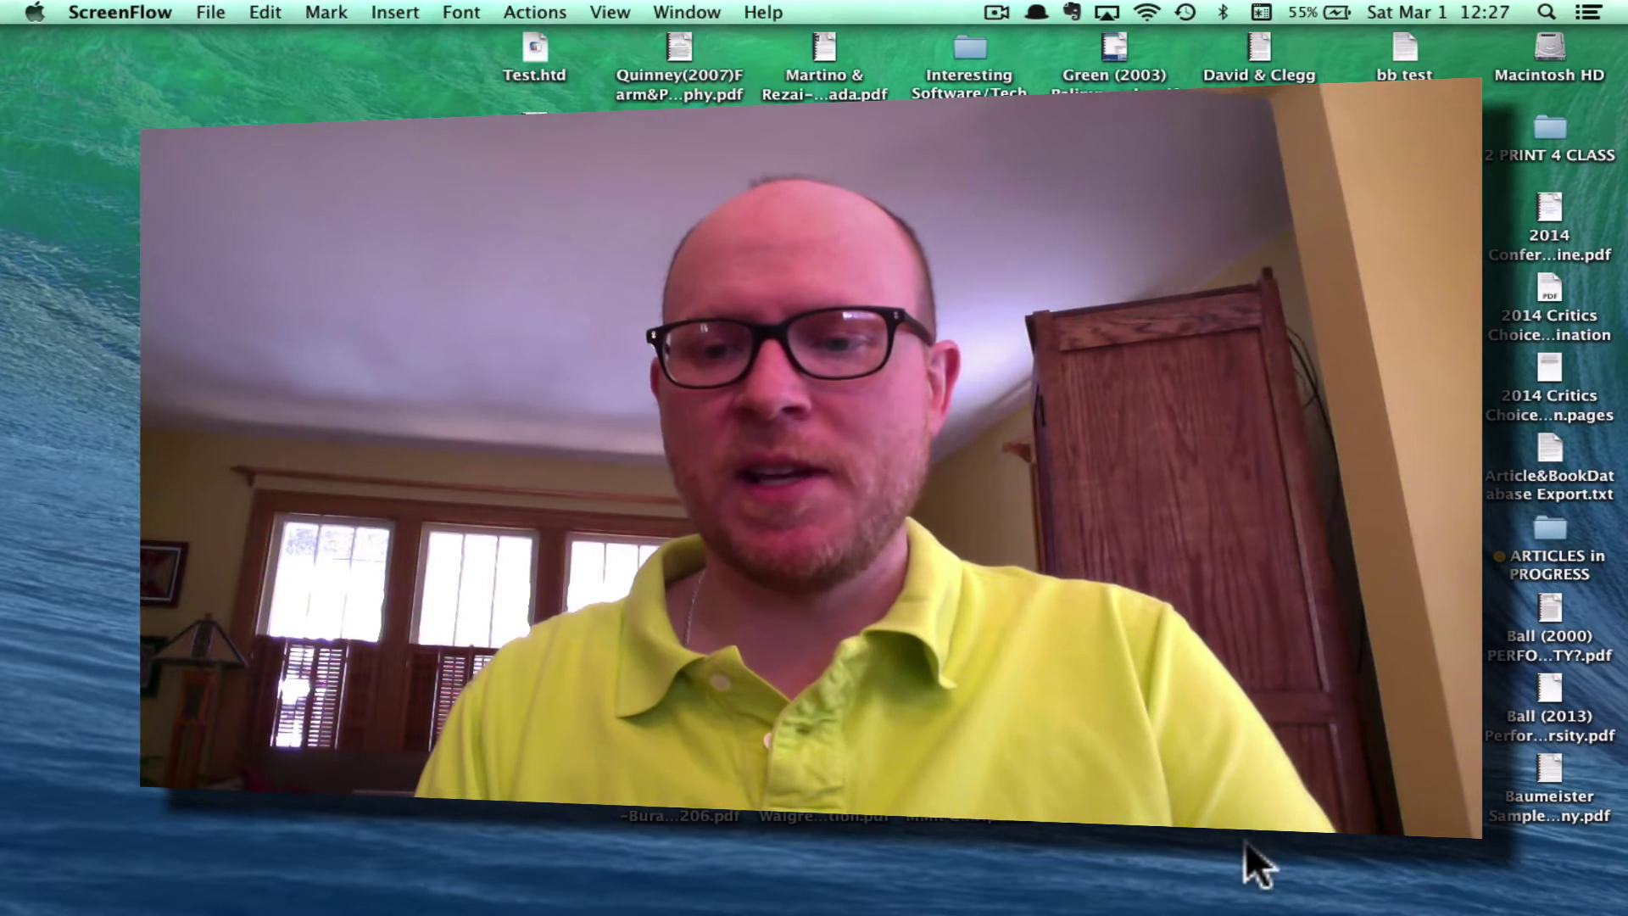
Launch HyperTRANSCRIBE from the HyperTRANSCRIBE 1.6.1 applications folder and create a new blank document
{"action": "mouse_move", "coordinate": [1437, 907]}
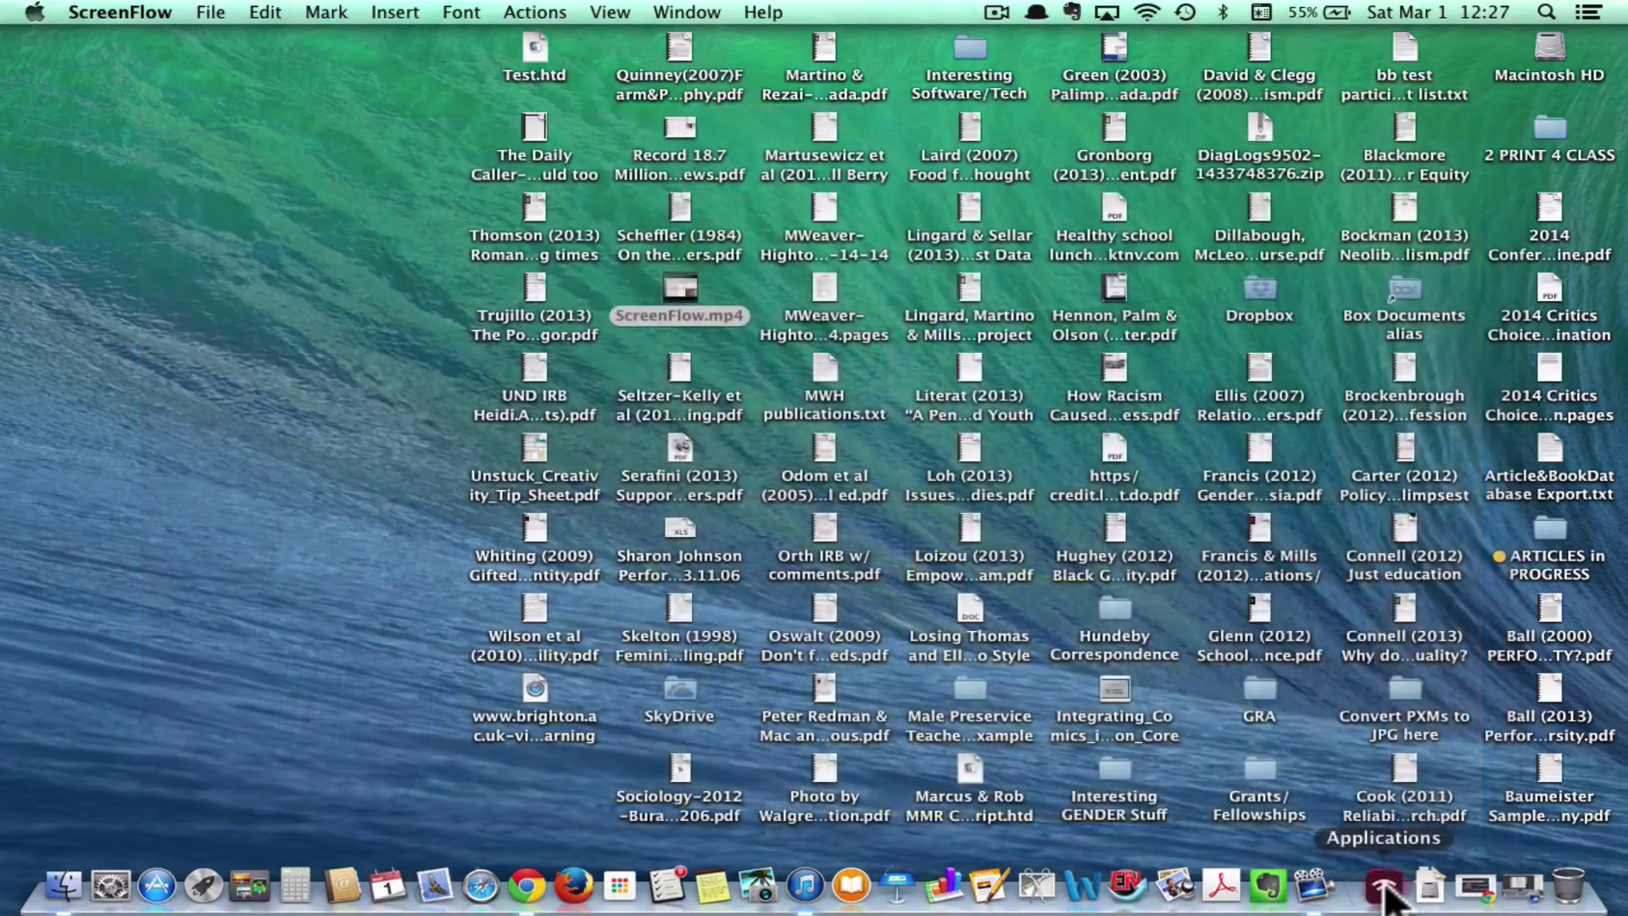
{"action": "left_click", "coordinate": [1385, 888]}
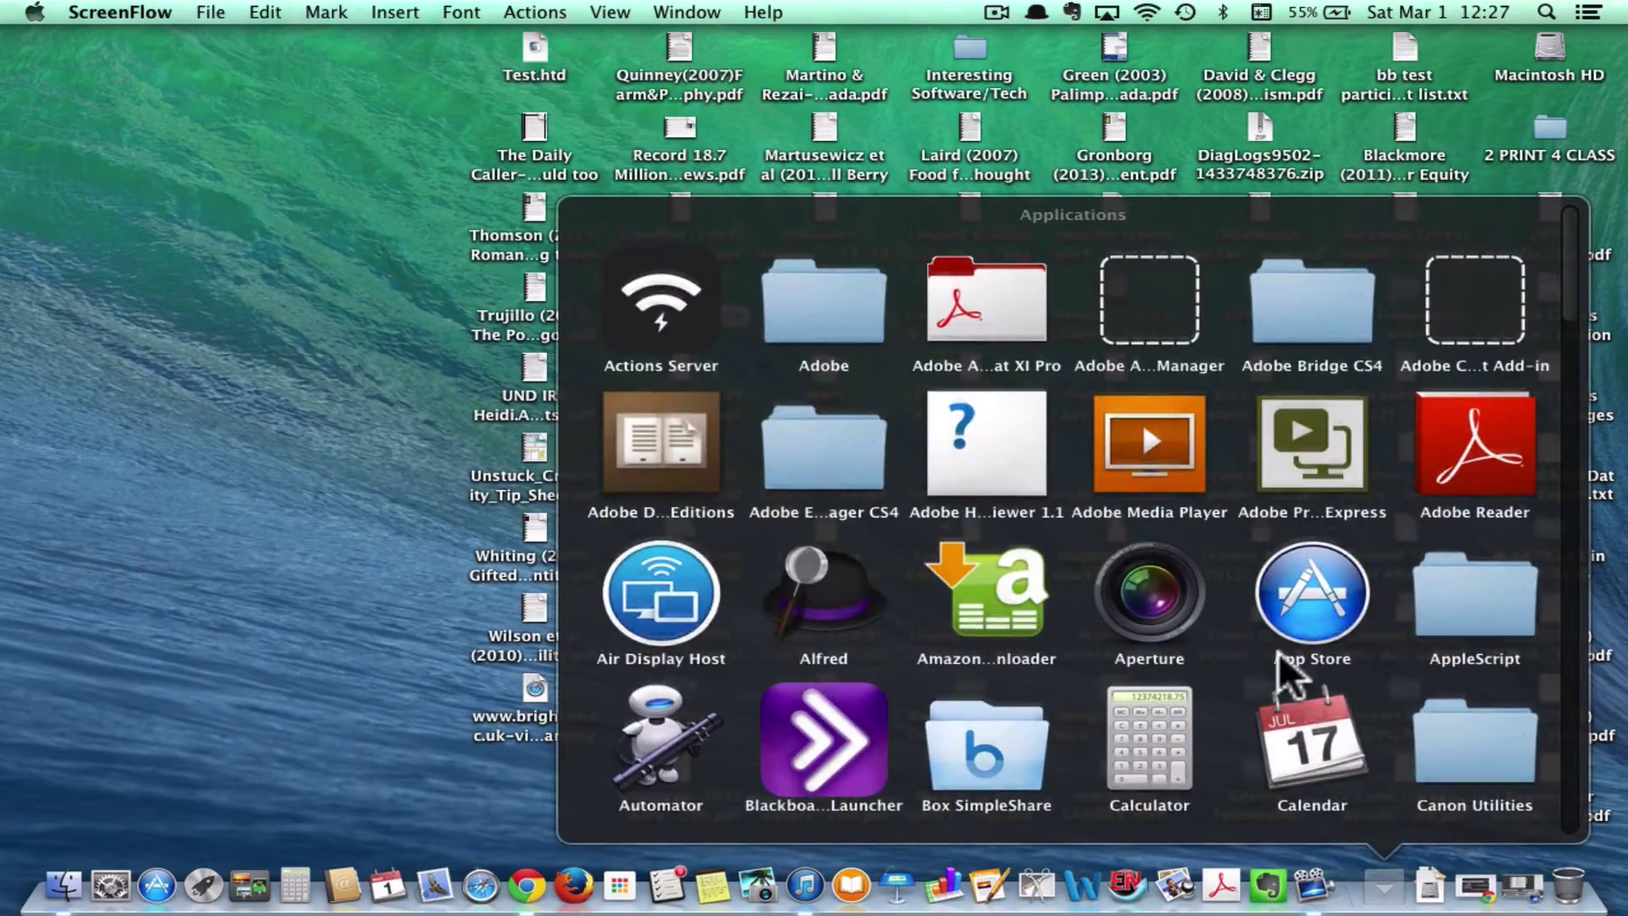
{"action": "scroll", "coordinate": [1280, 665], "scroll_direction": "down", "scroll_amount": 8}
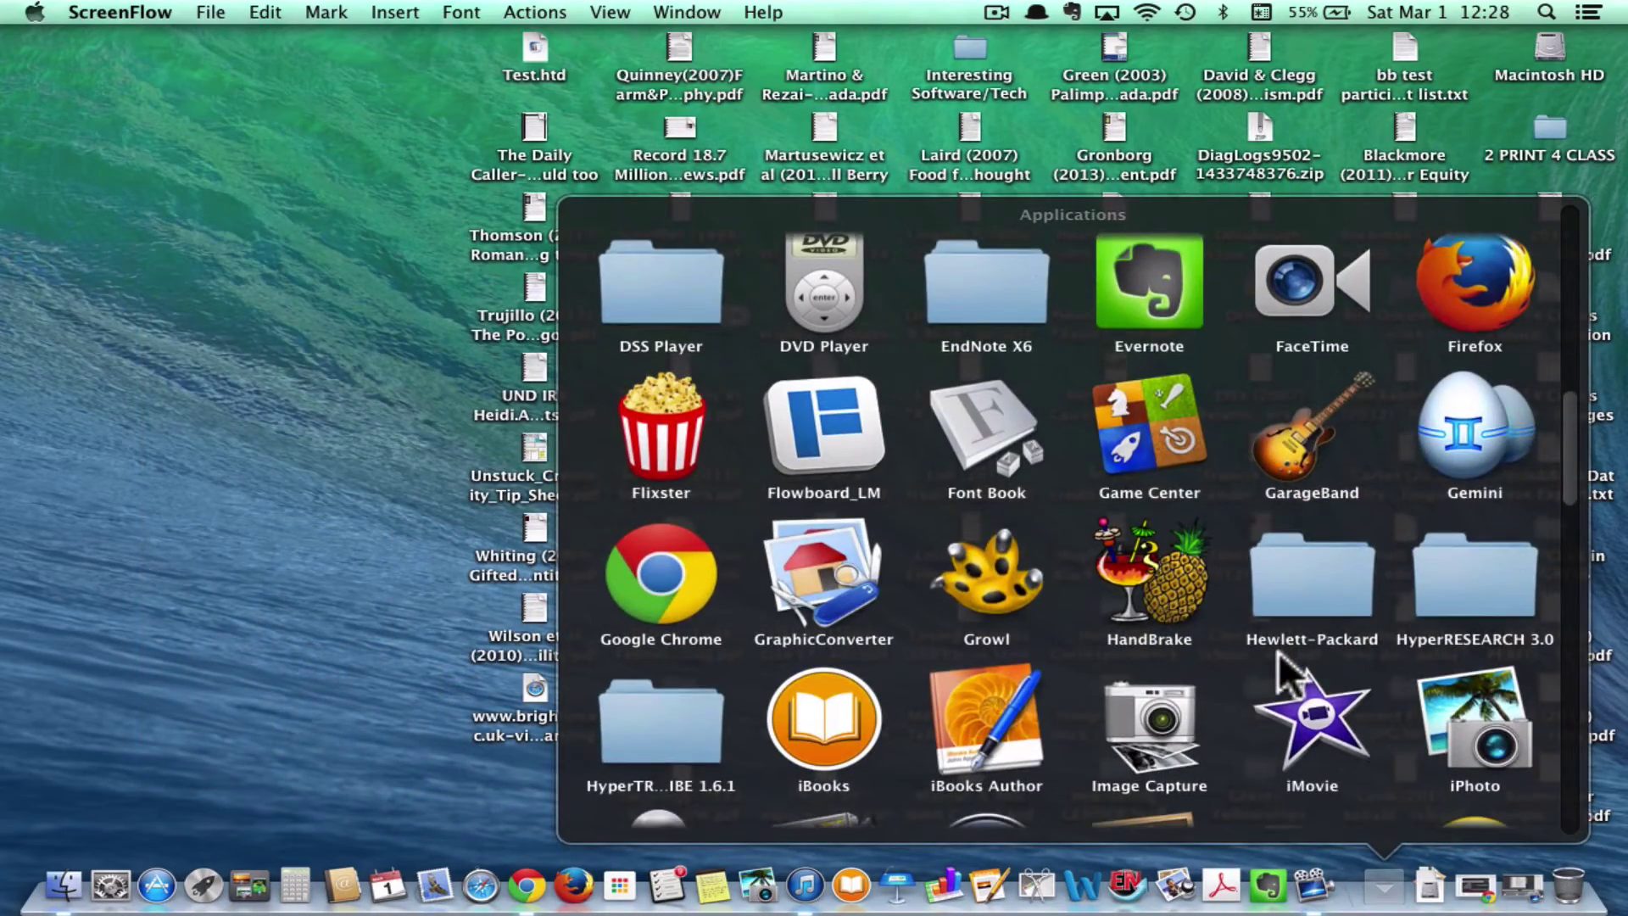
{"action": "left_click", "coordinate": [670, 719]}
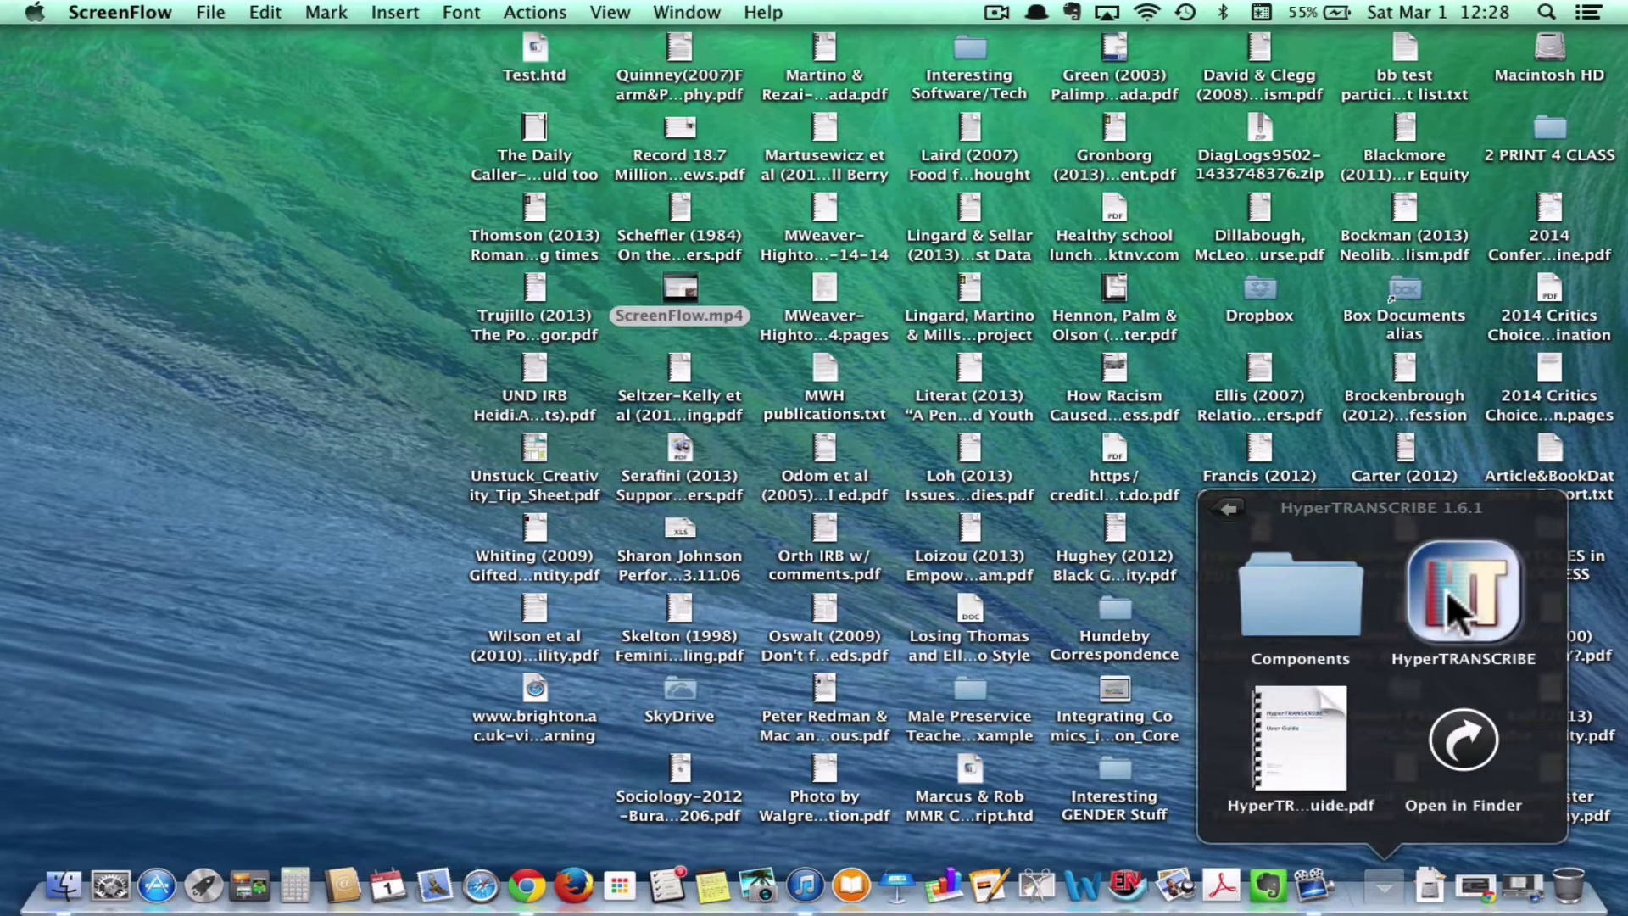
{"action": "left_click", "coordinate": [1446, 589]}
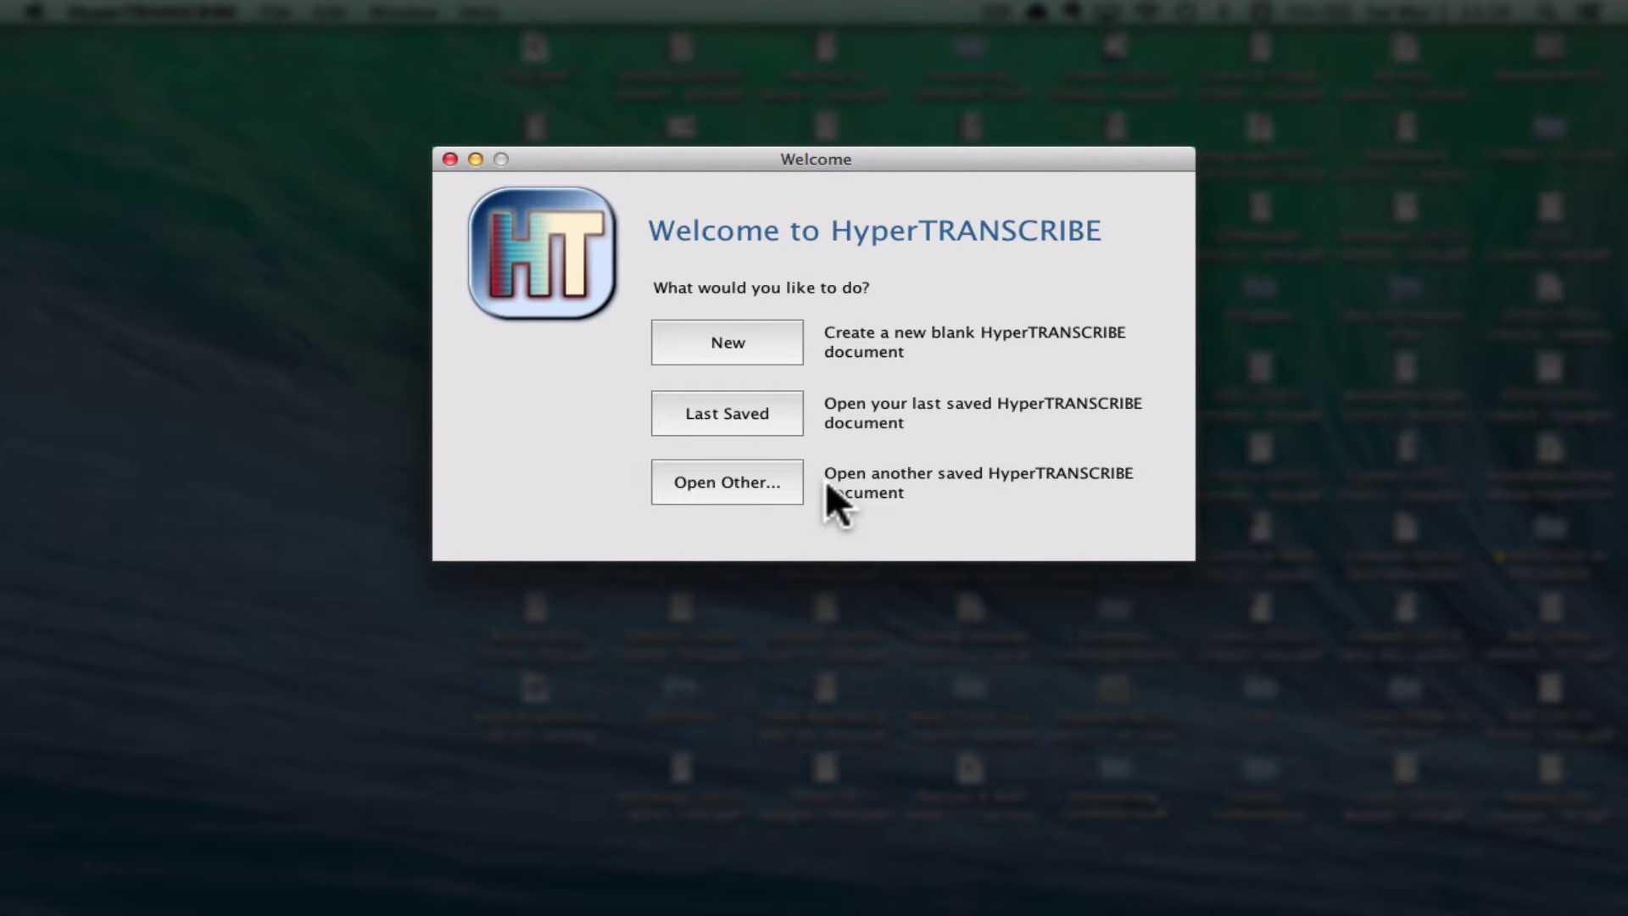
{"action": "left_click", "coordinate": [731, 339]}
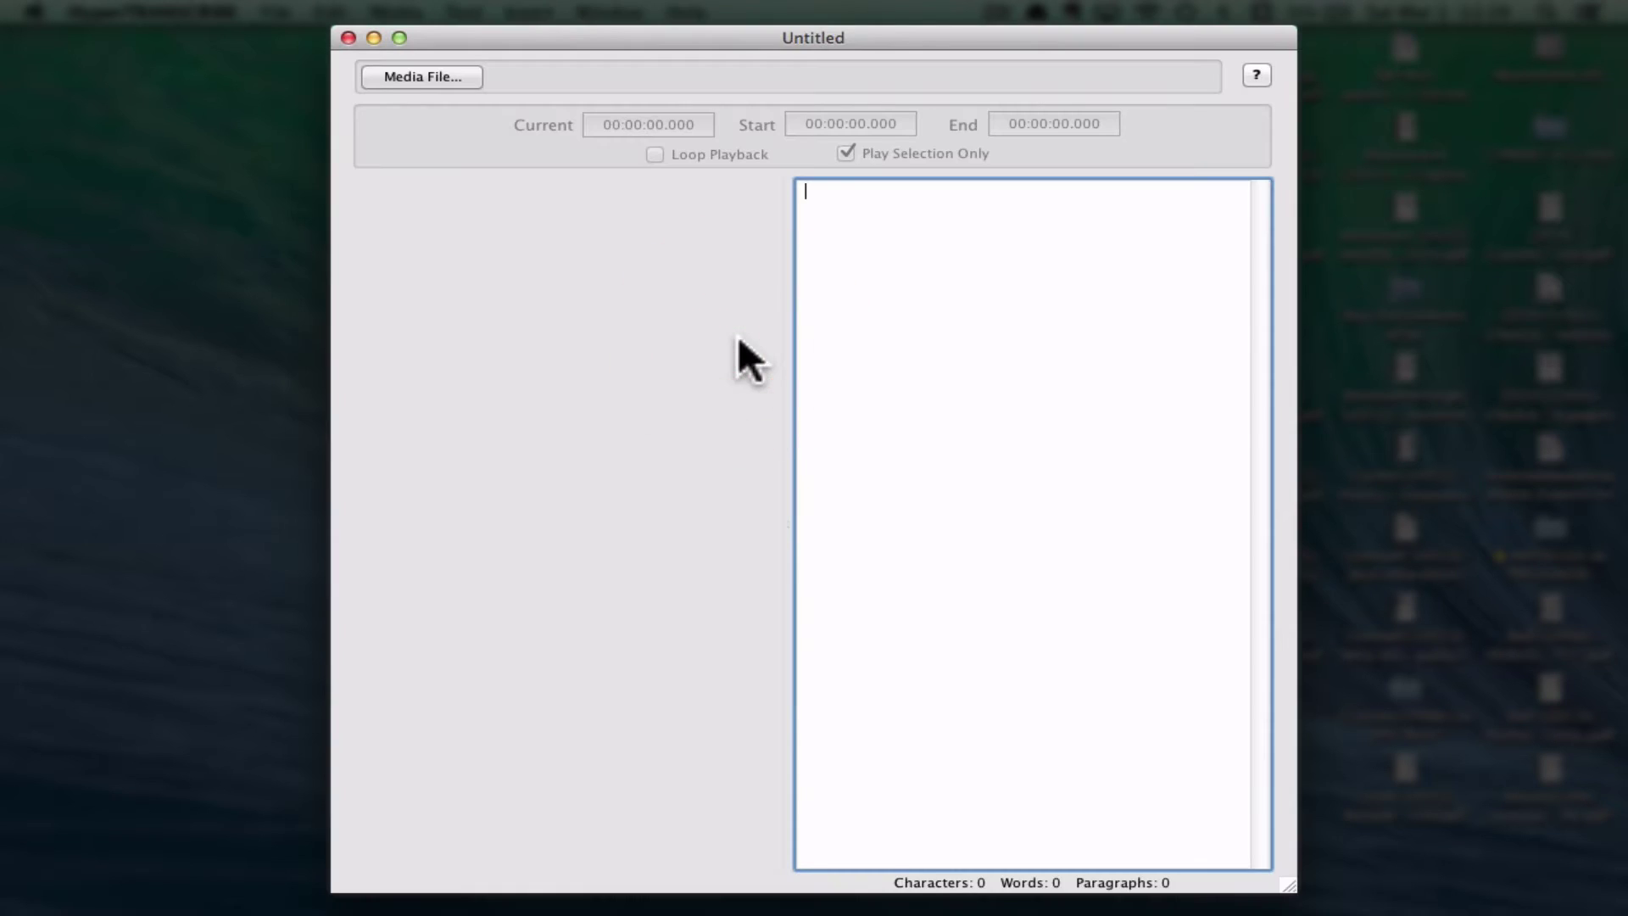
Load SNA interviews.aac from the INTERVIEWS folder as the media file to transcribe and enable loop playback
{"action": "left_click", "coordinate": [455, 77]}
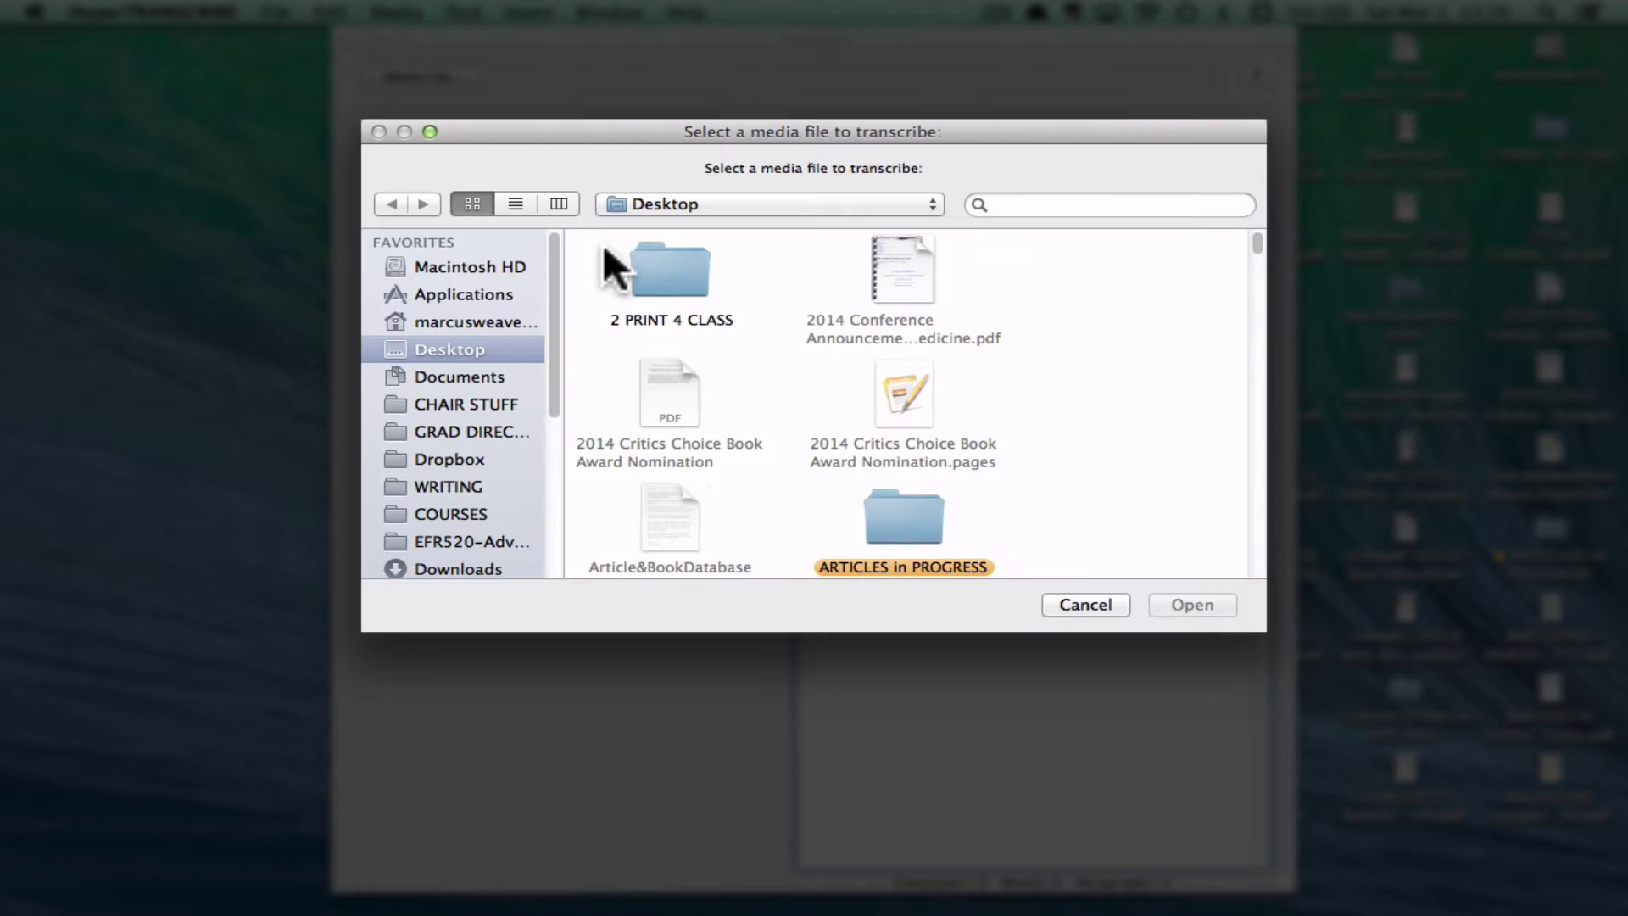
{"action": "left_click_drag", "start_coordinate": [658, 207], "coordinate": [689, 378]}
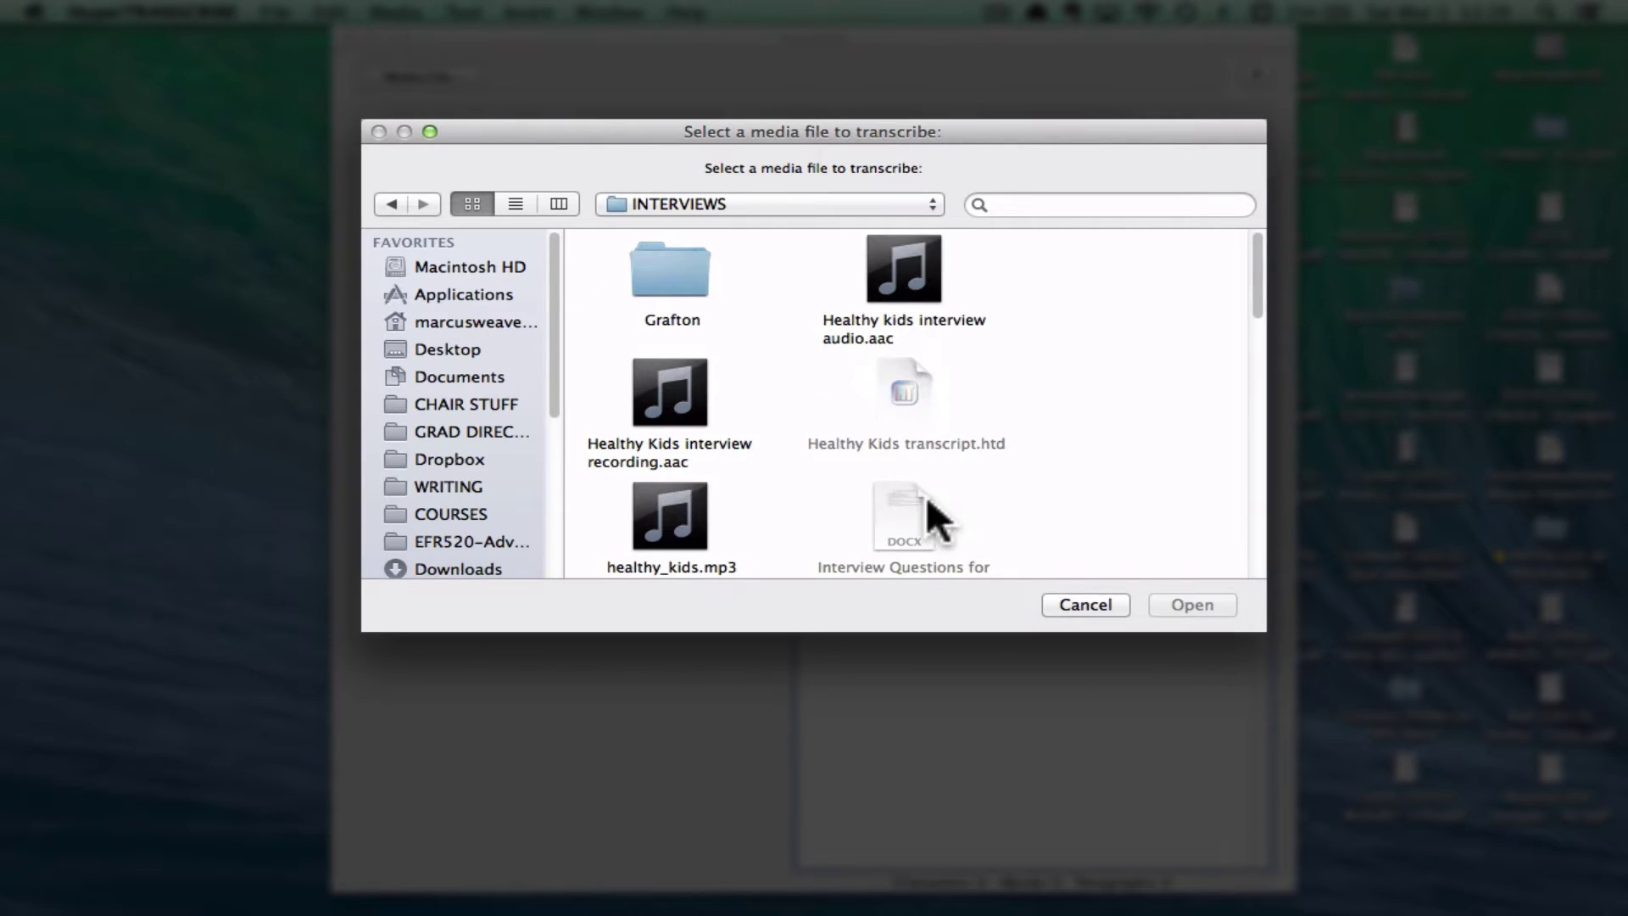
{"action": "scroll", "coordinate": [1006, 509], "scroll_direction": "down", "scroll_amount": 10}
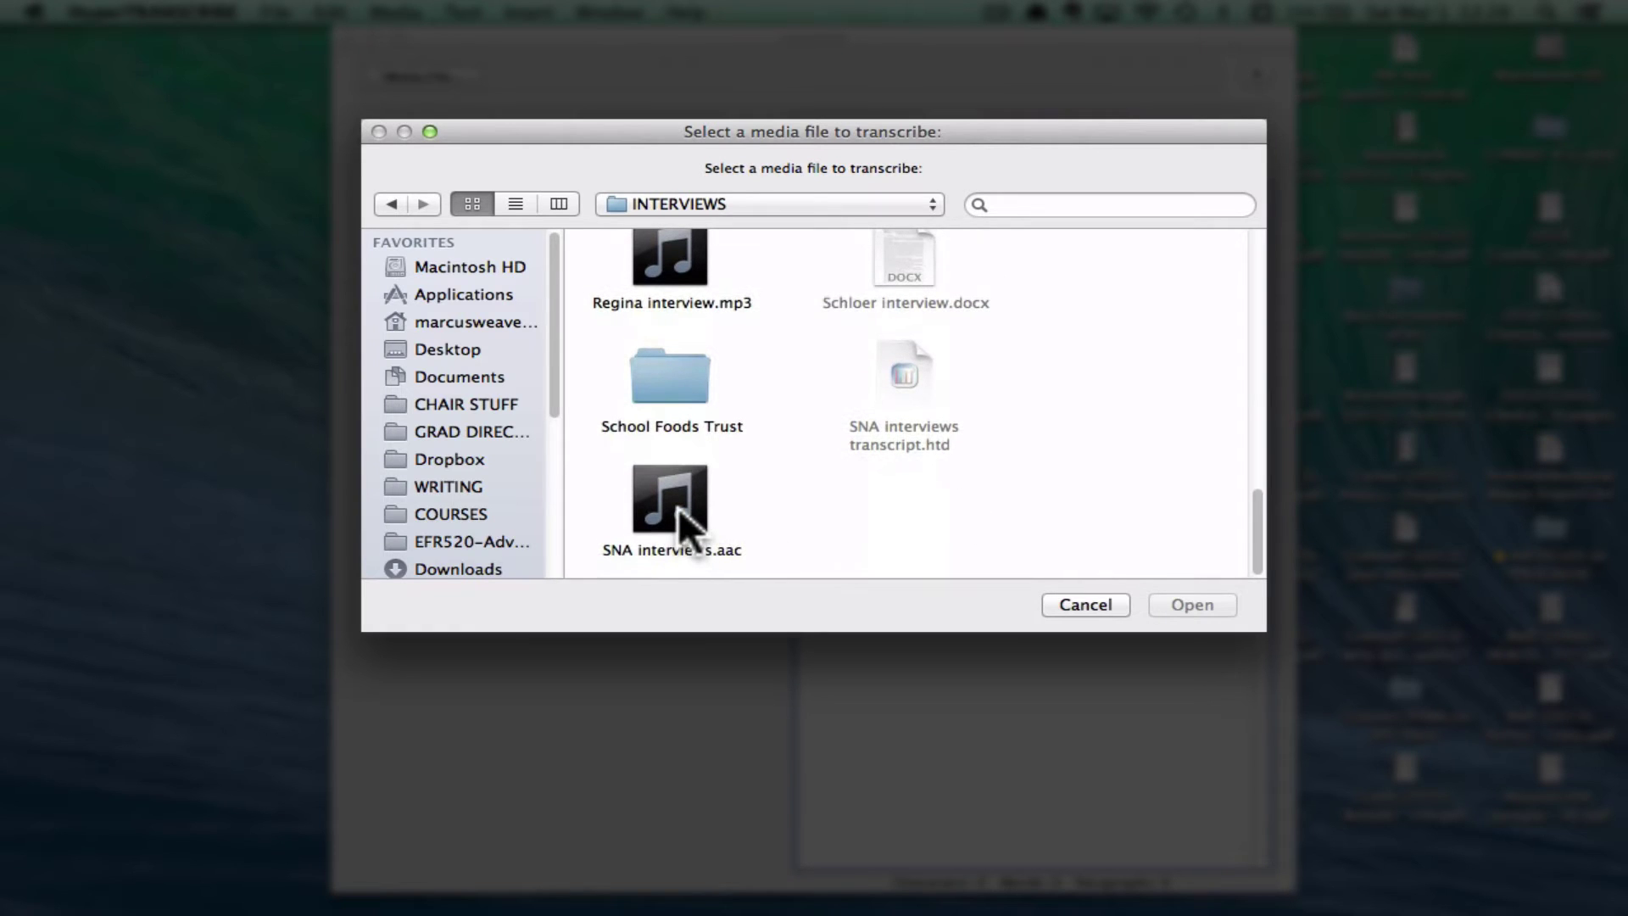
{"action": "double_click", "coordinate": [679, 507]}
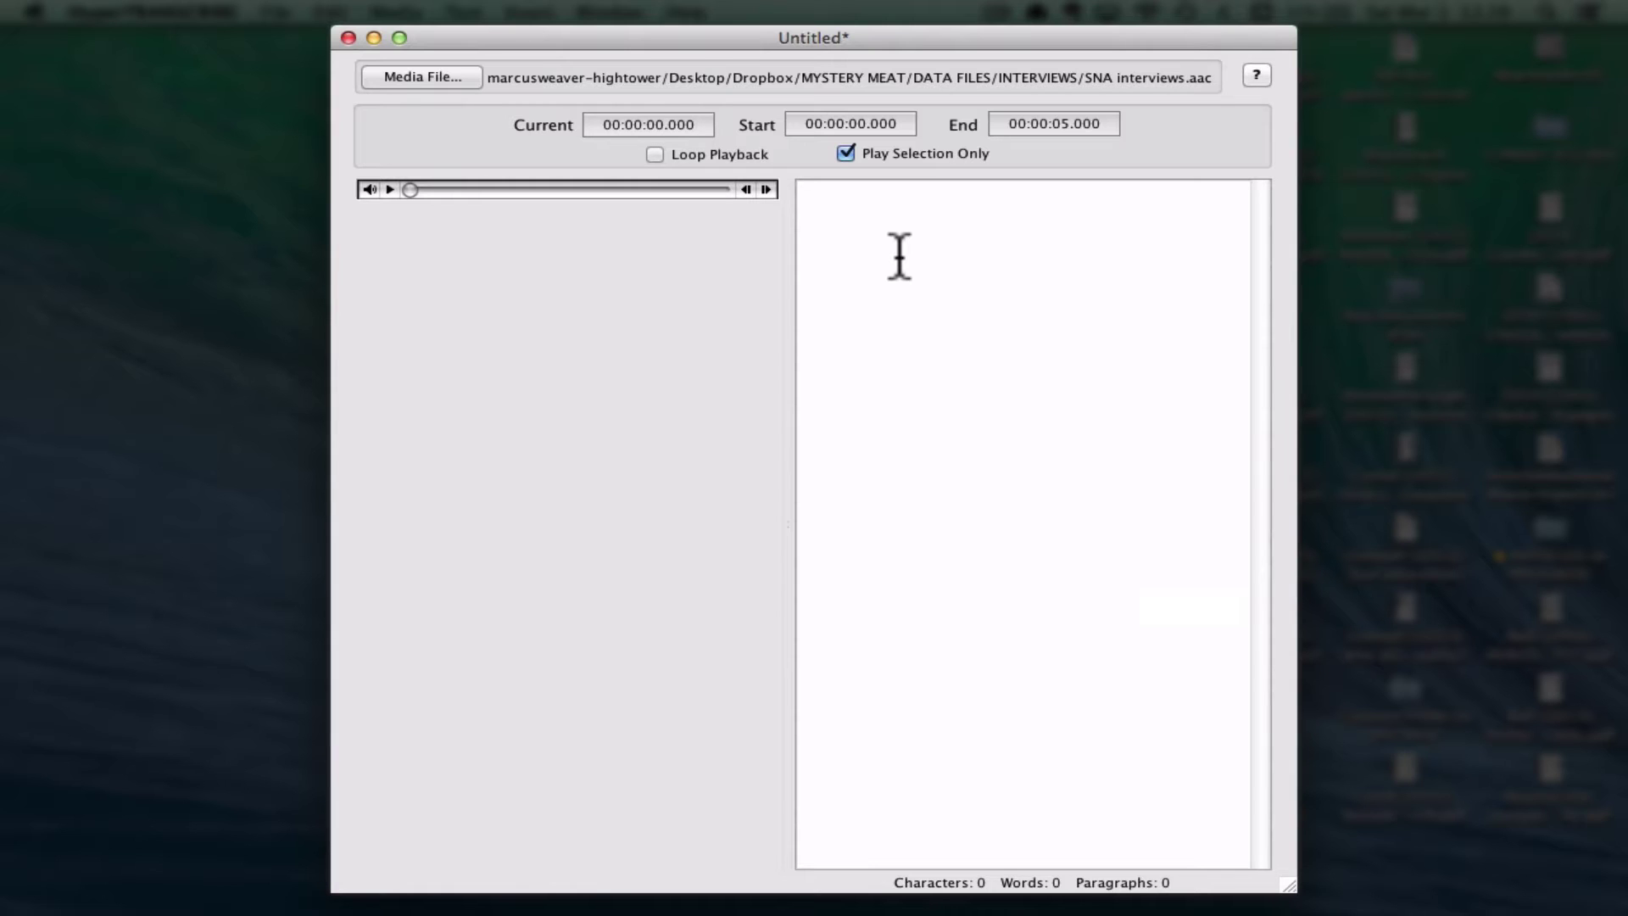
{"action": "left_click", "coordinate": [654, 153]}
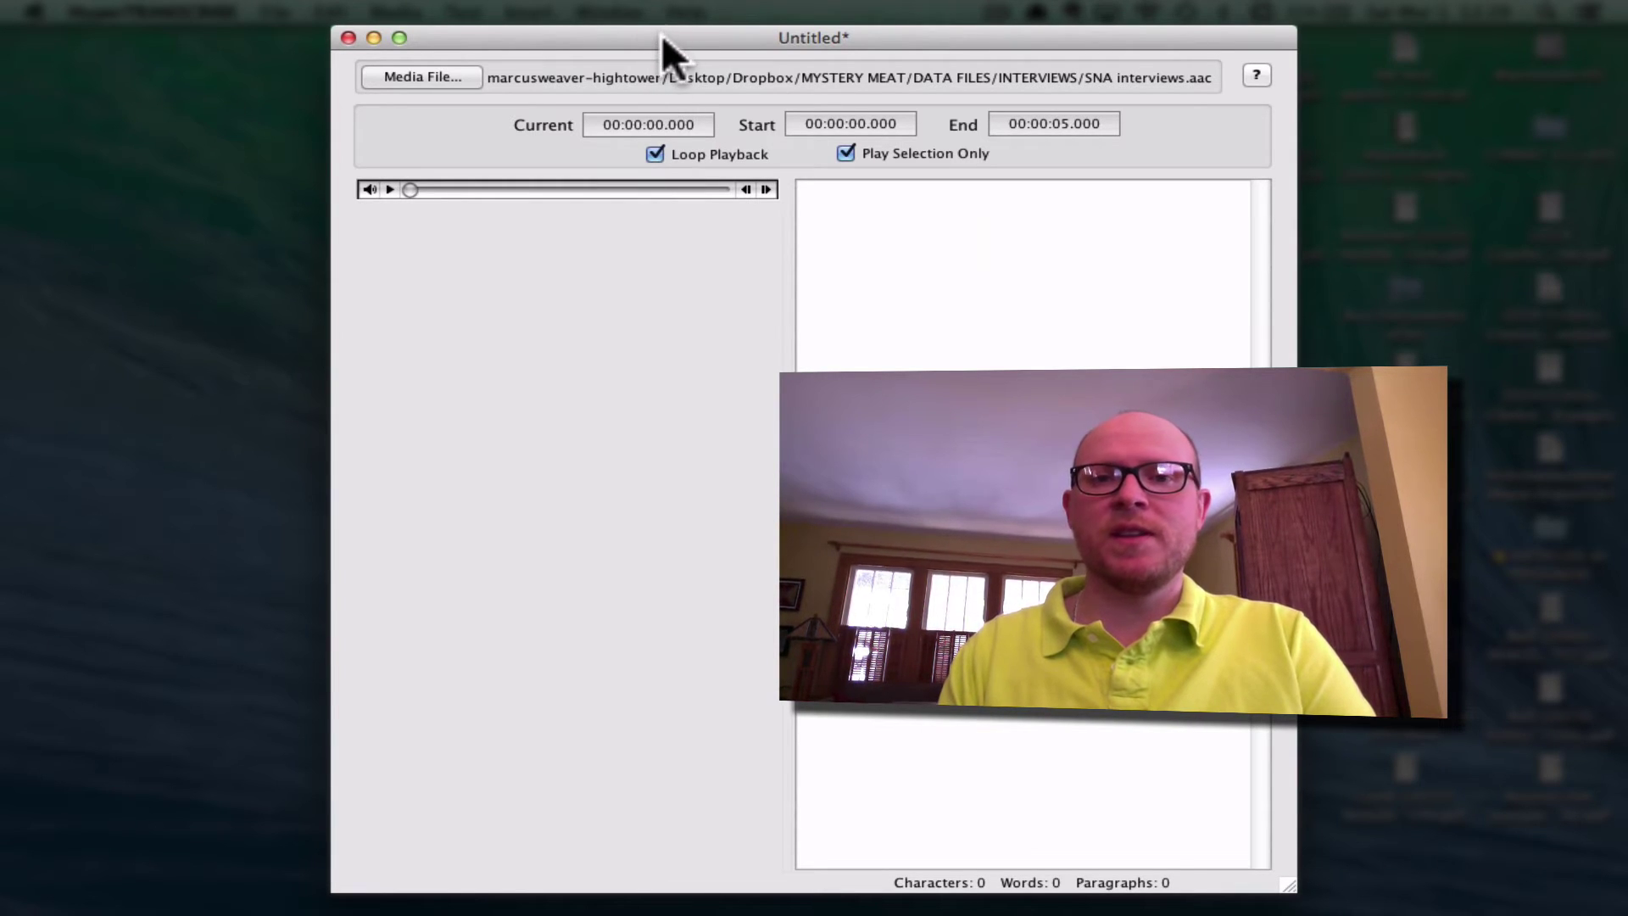
Shift the document window aside and display the Keyboard Shortcuts reference window next to it
{"action": "left_click_drag", "start_coordinate": [661, 32], "coordinate": [519, 32]}
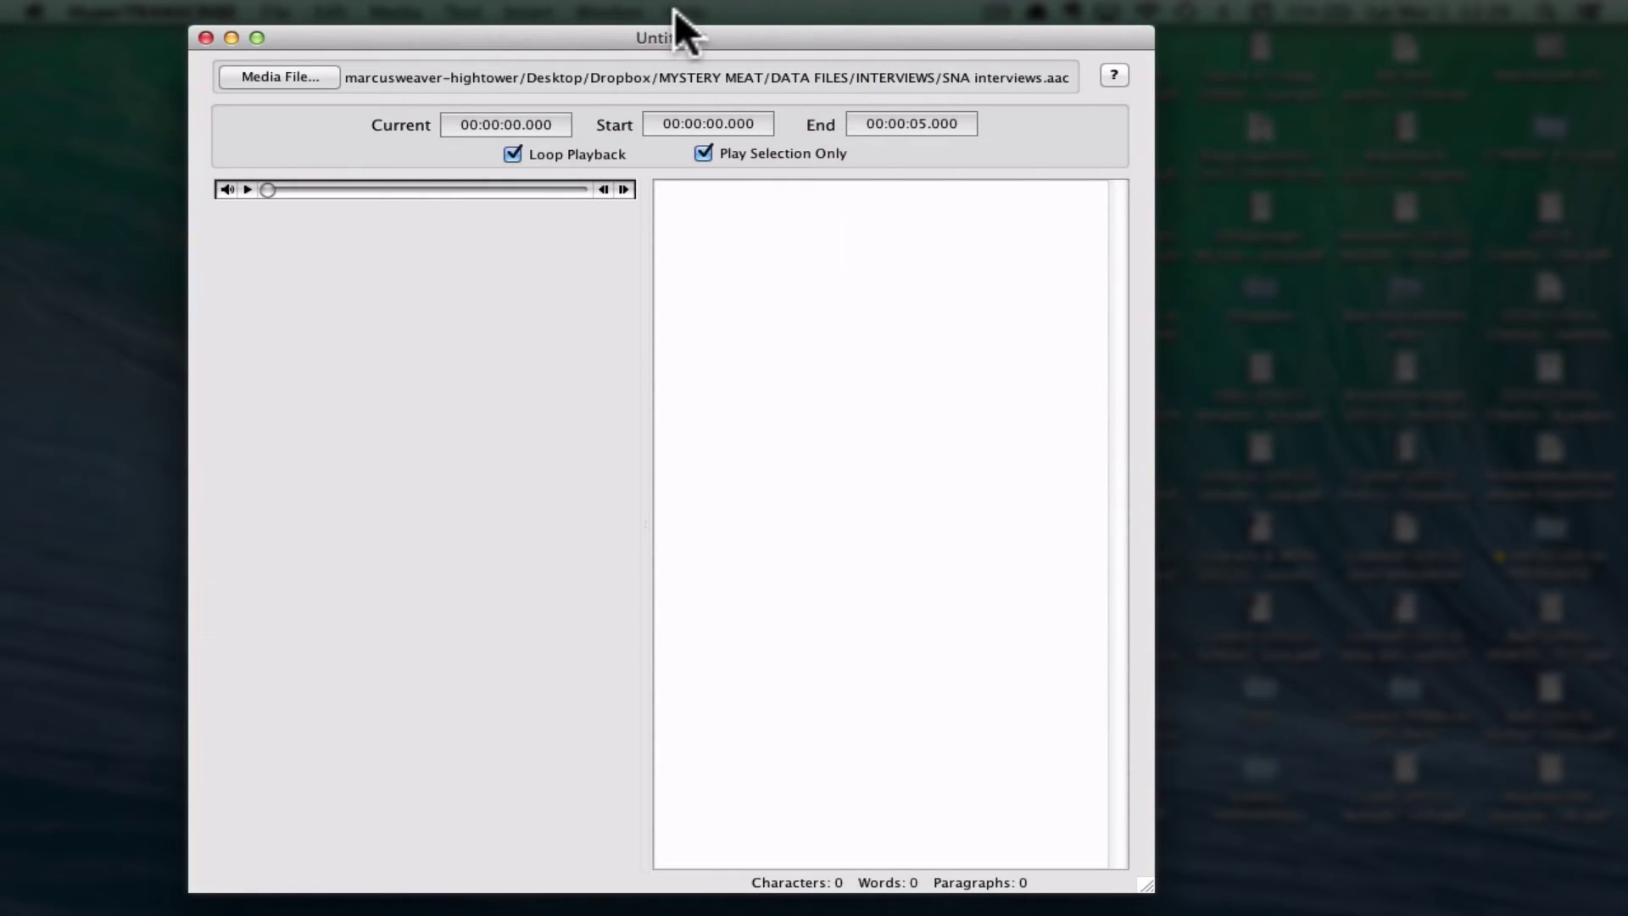
{"action": "left_click_drag", "start_coordinate": [675, 11], "coordinate": [715, 105]}
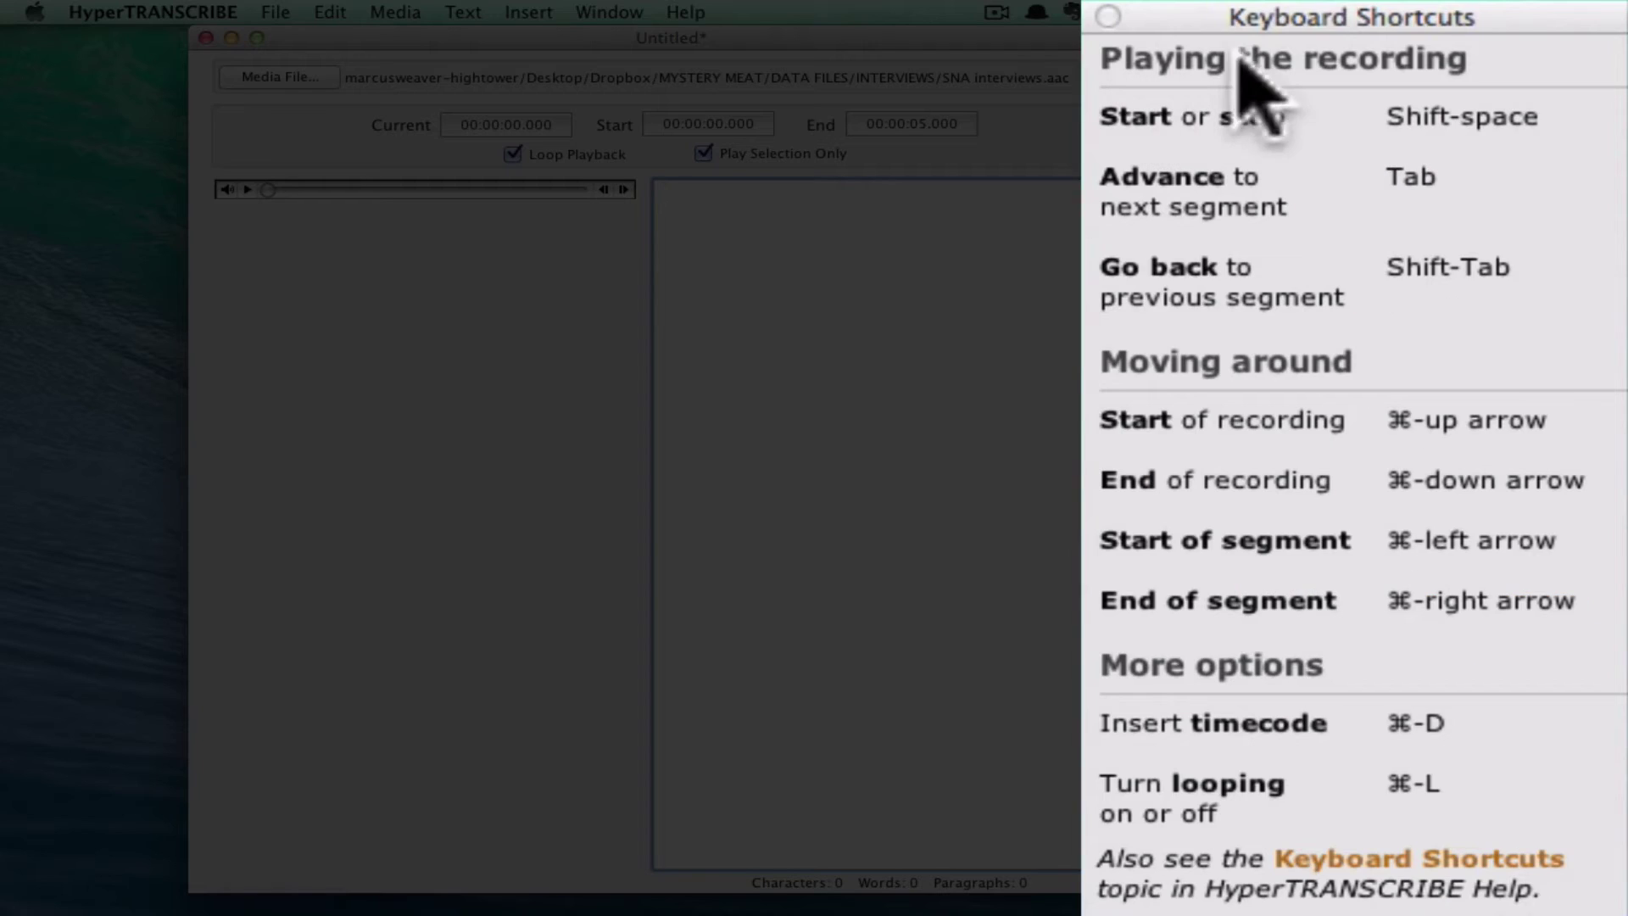
{"action": "left_click_drag", "start_coordinate": [1255, 19], "coordinate": [1225, 25]}
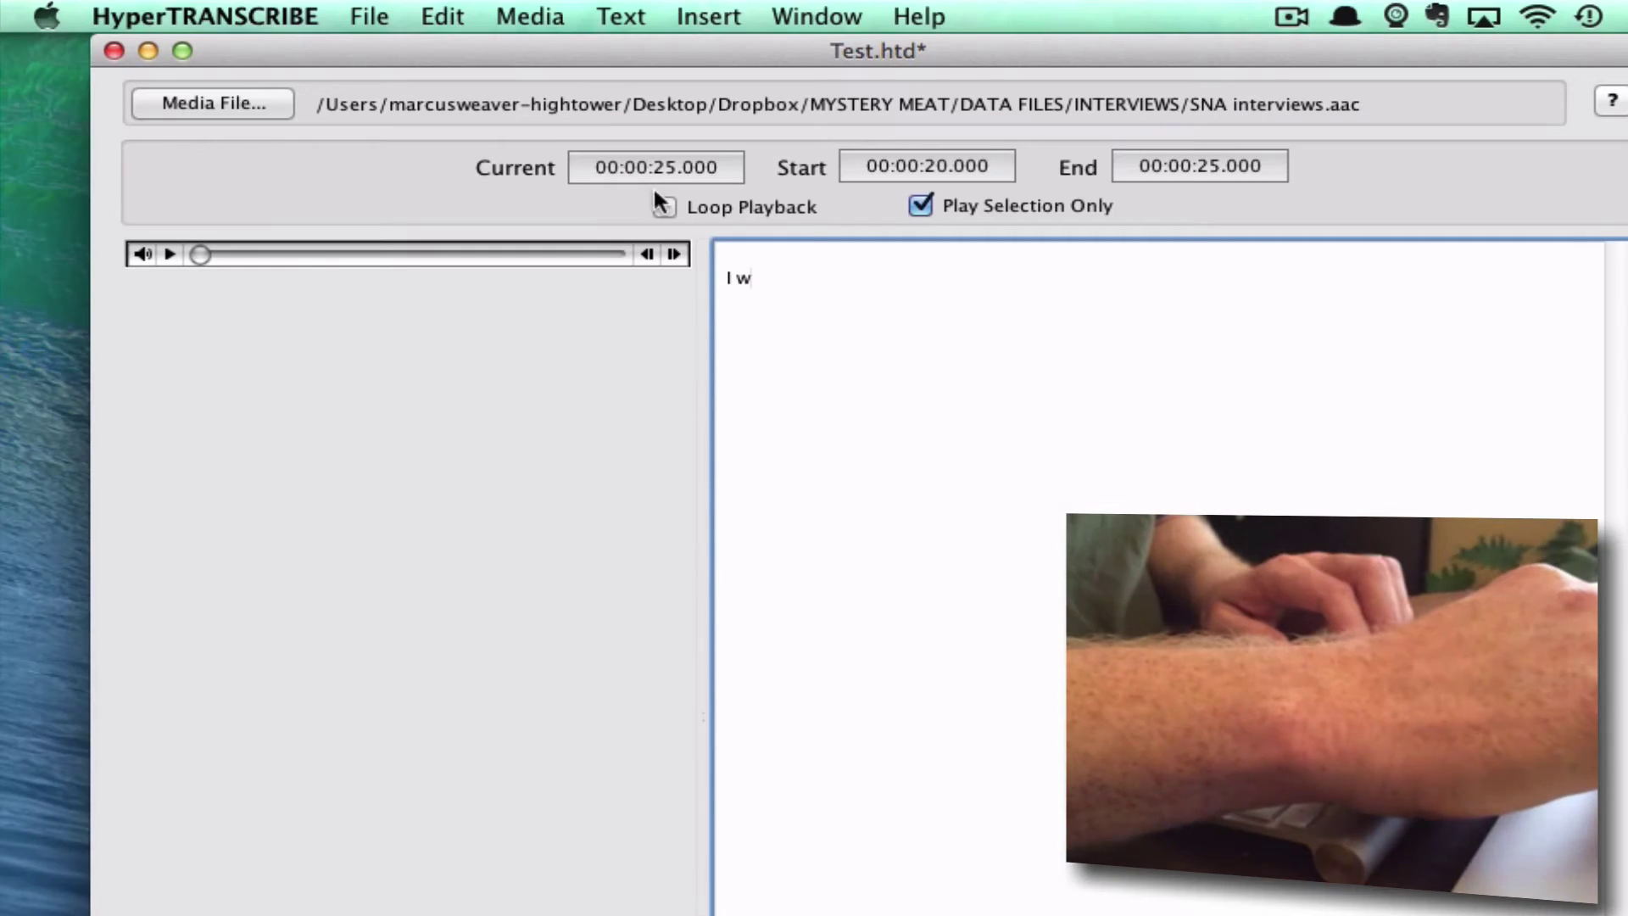
Play the segment in a loop and complete its transcript: "I work um in industry relations--vice president of industry relations."
{"action": "key", "text": "ctrl+space"}
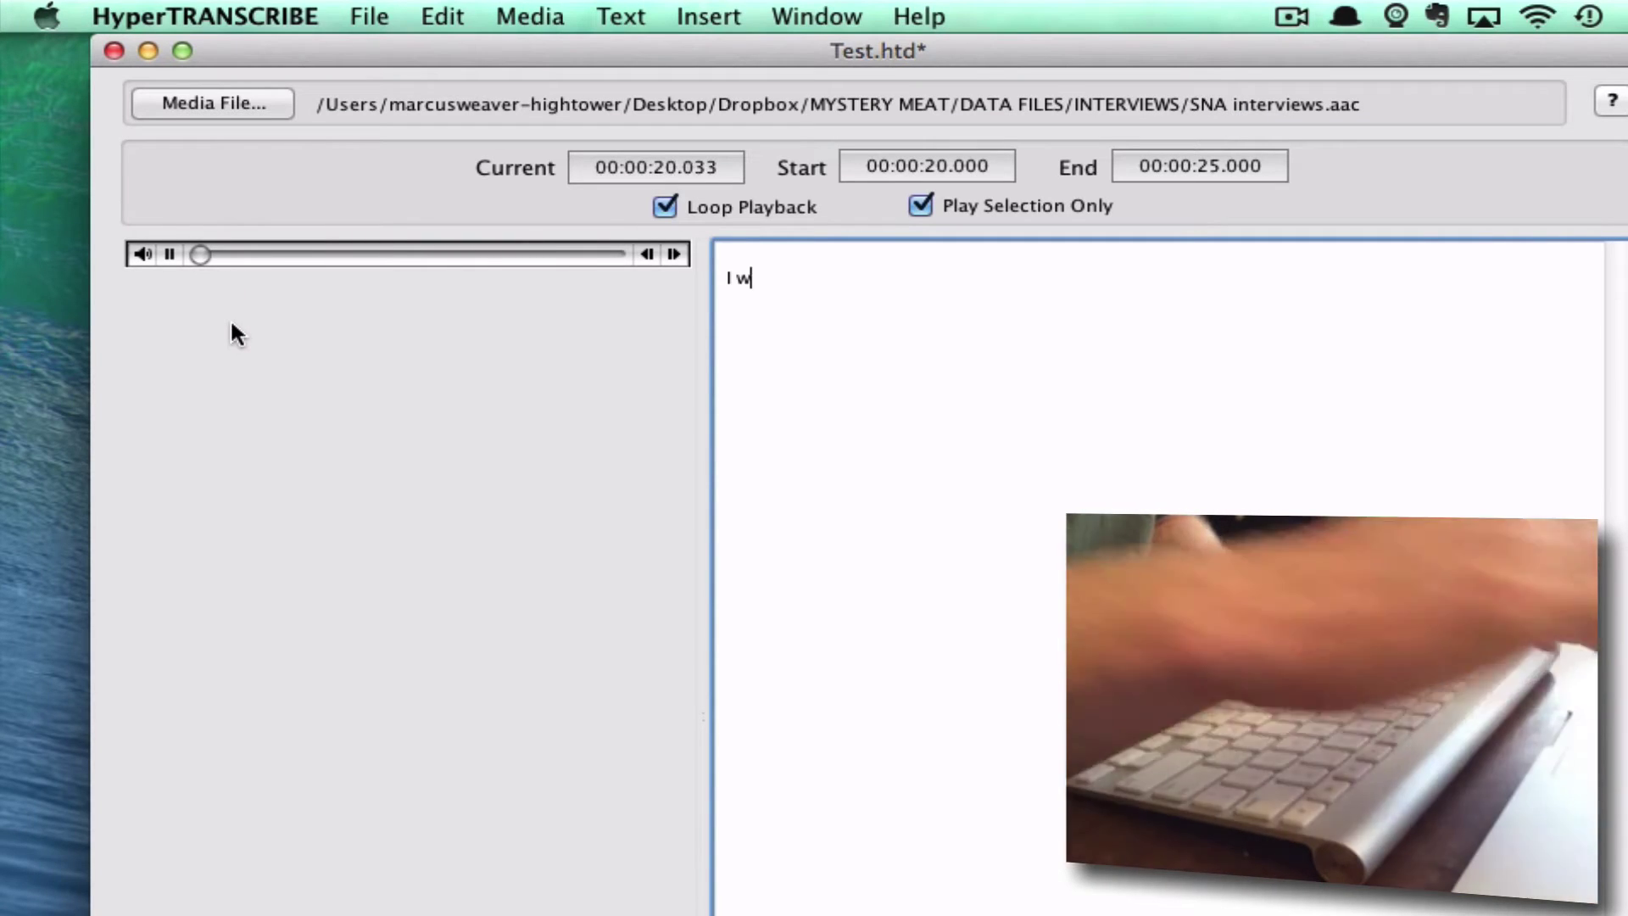
{"action": "type", "text": "ork"}
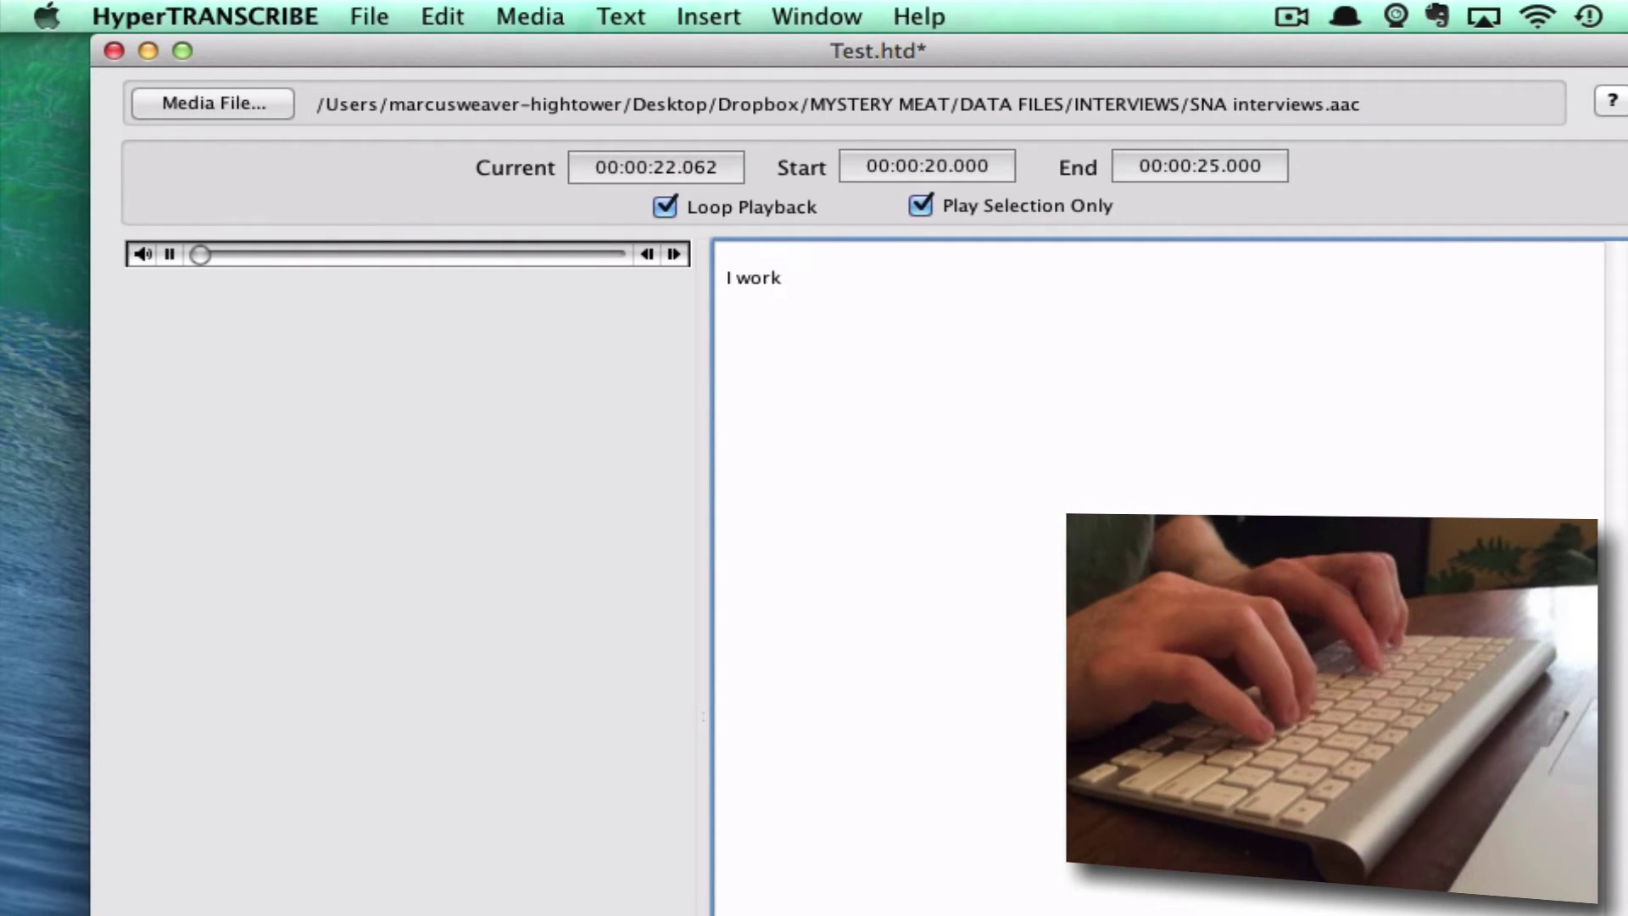
{"action": "type", "text": " um in "}
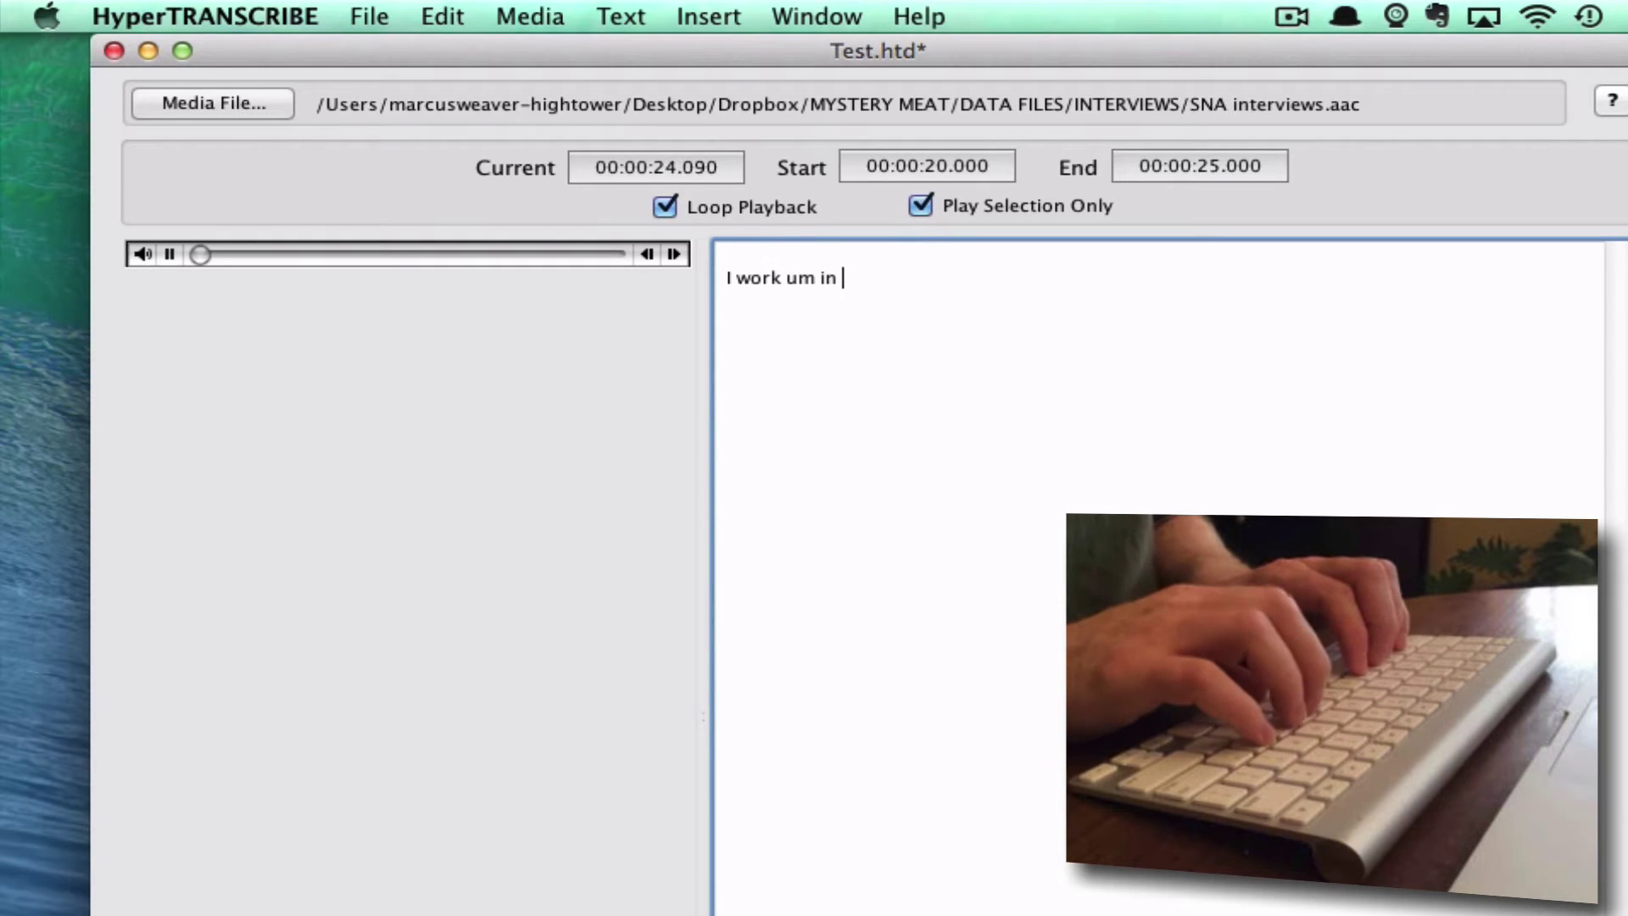
{"action": "type", "text": "industry"}
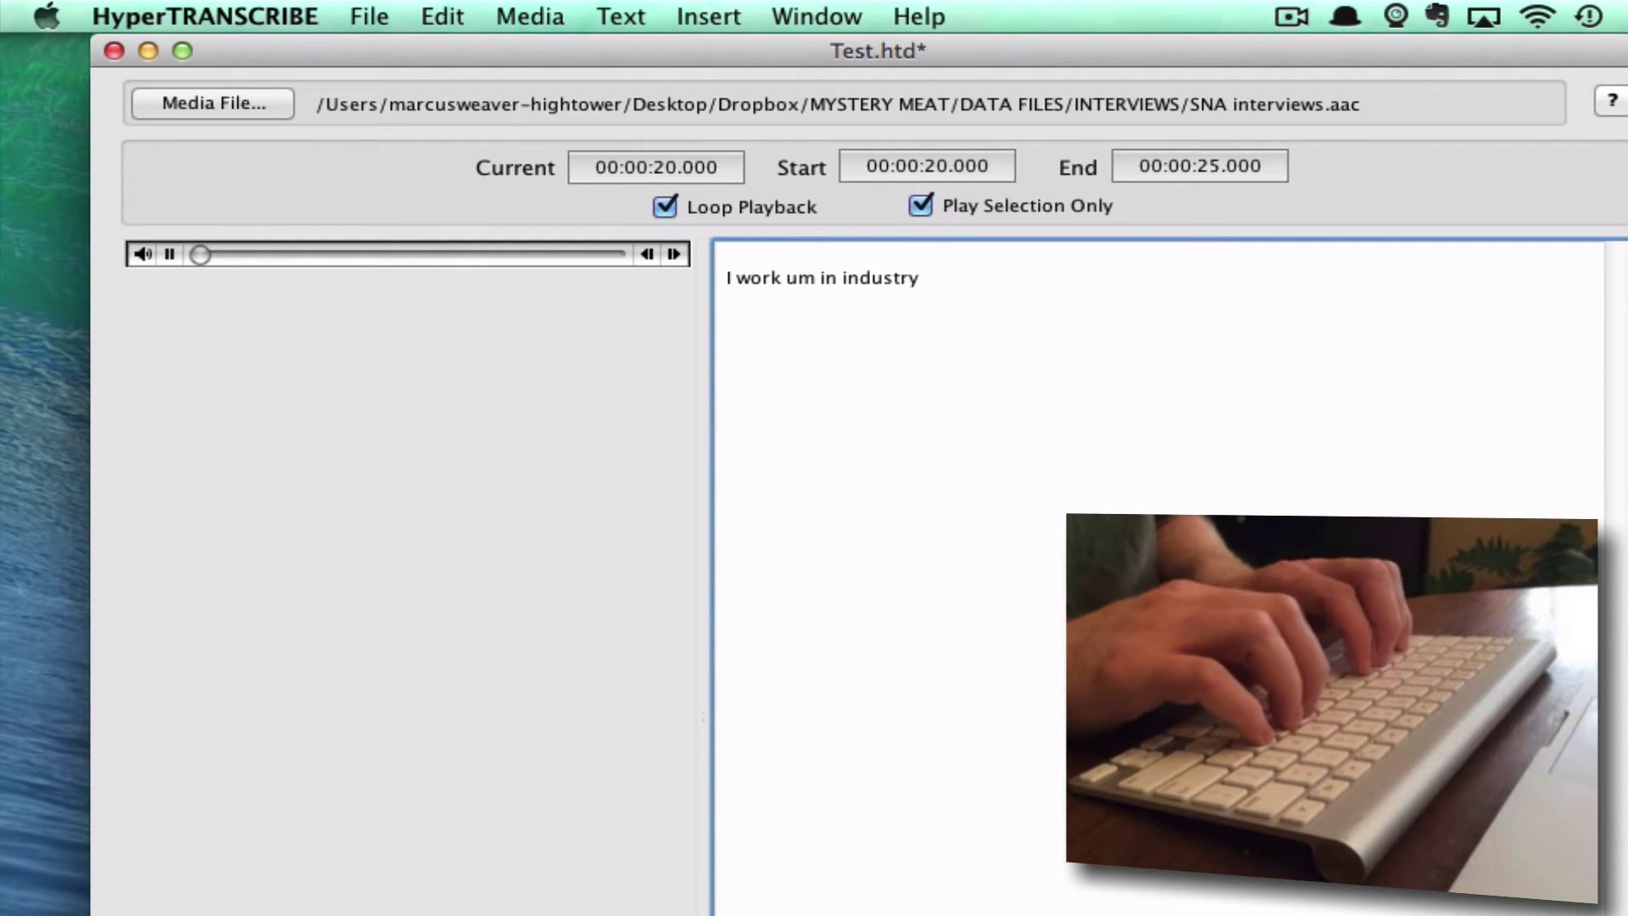
{"action": "type", "text": " relations--w"}
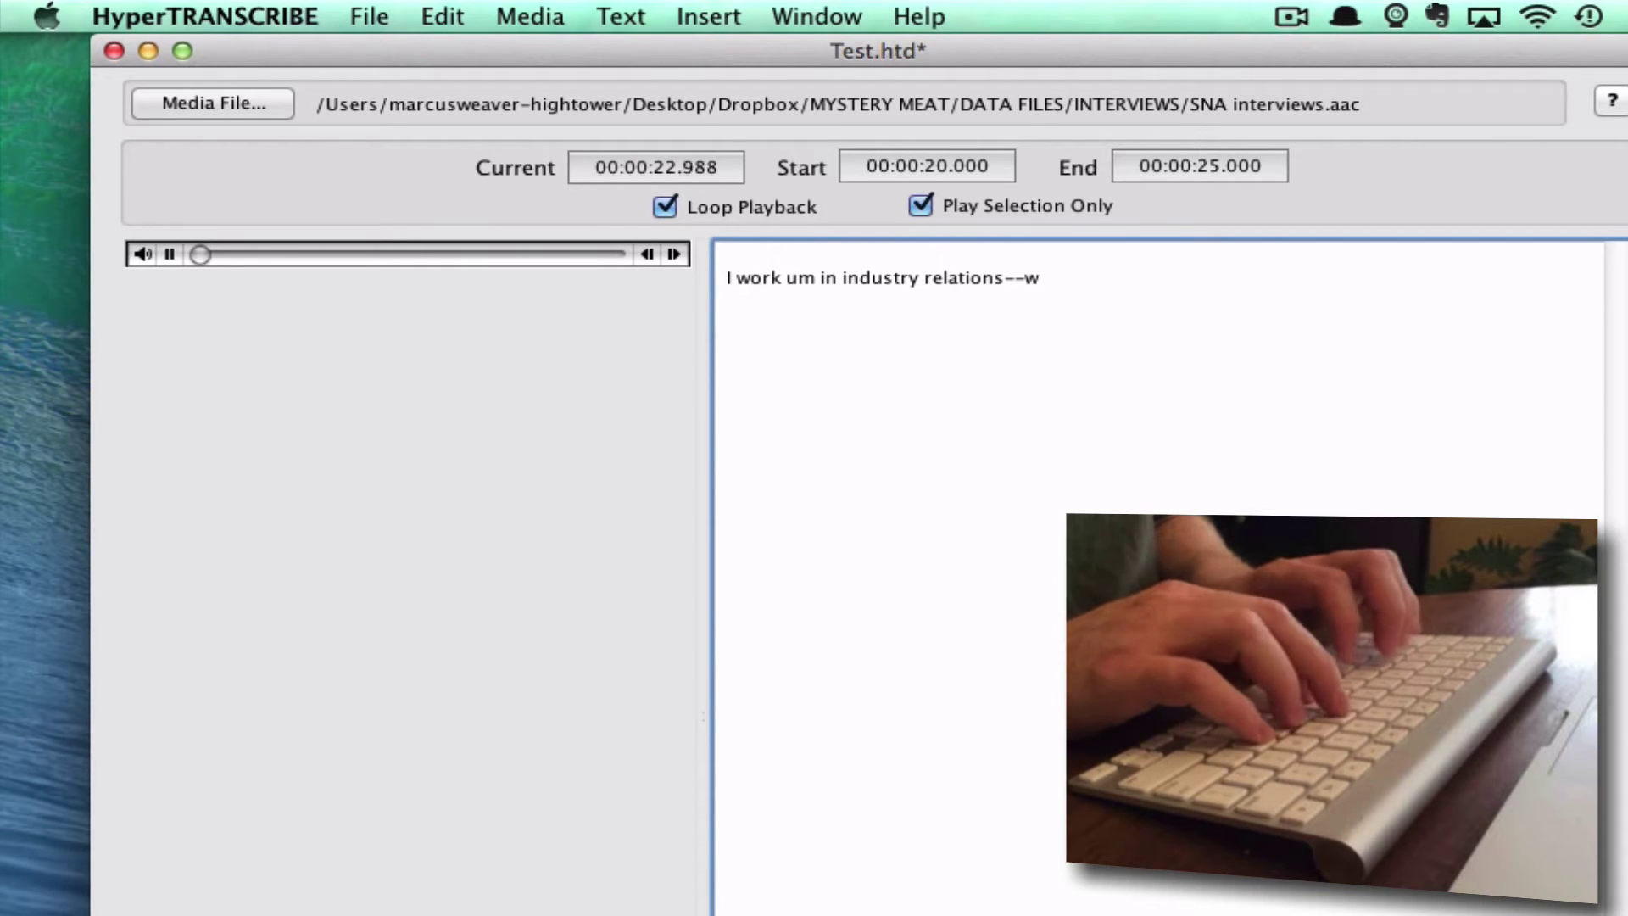
{"action": "key", "text": "BackSpace"}
{"action": "type", "text": "vi"}
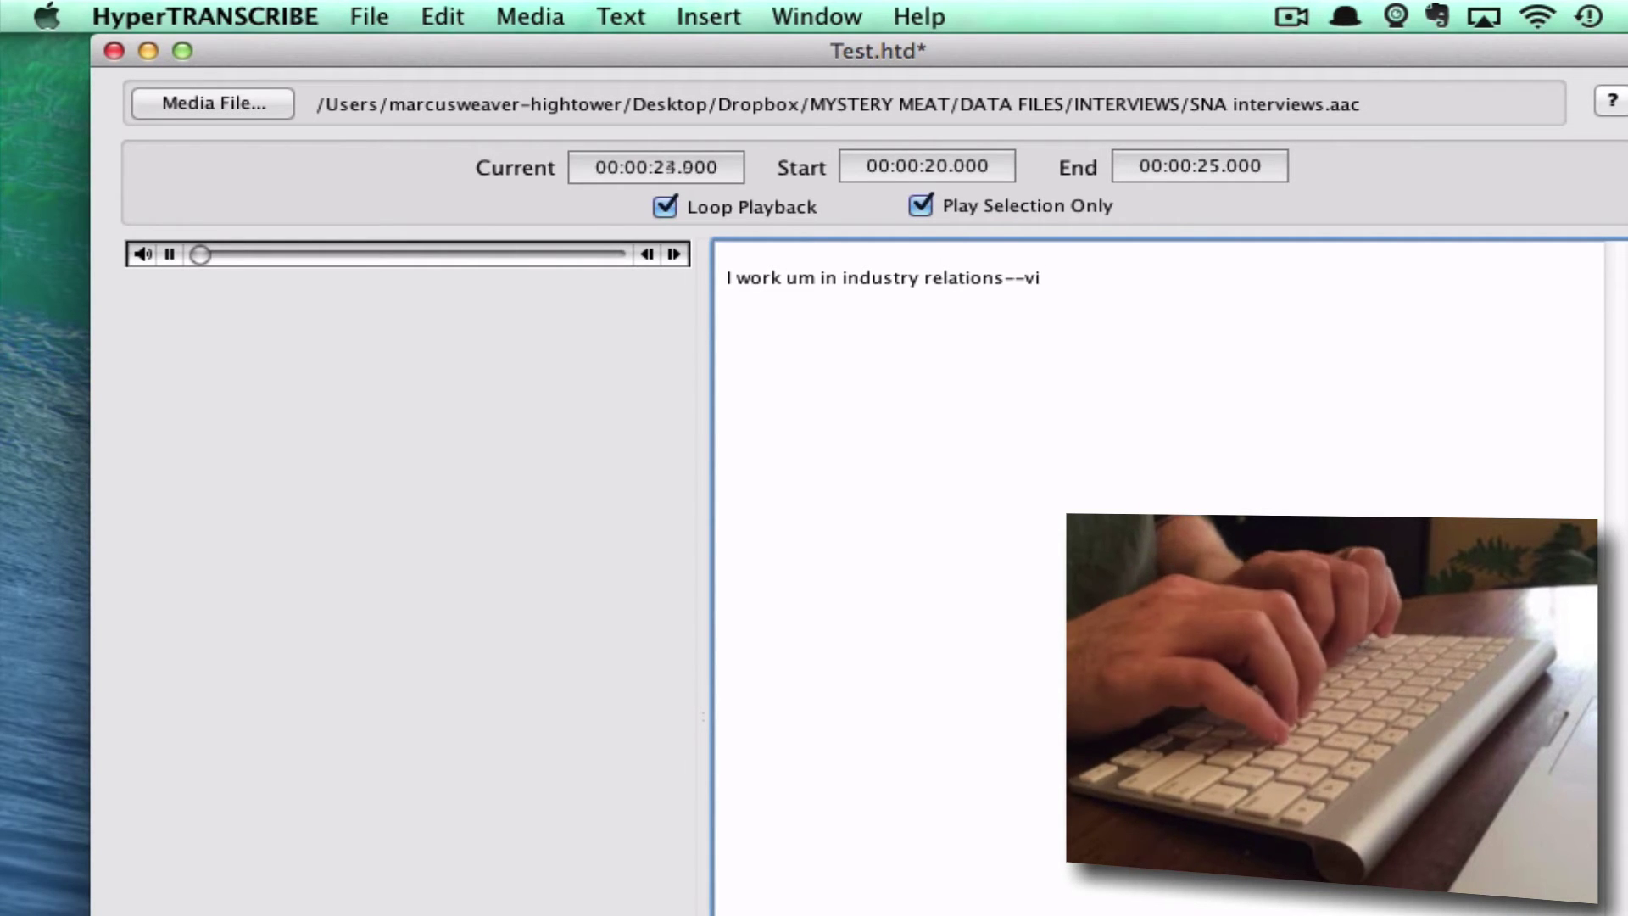
{"action": "type", "text": "ce preside"}
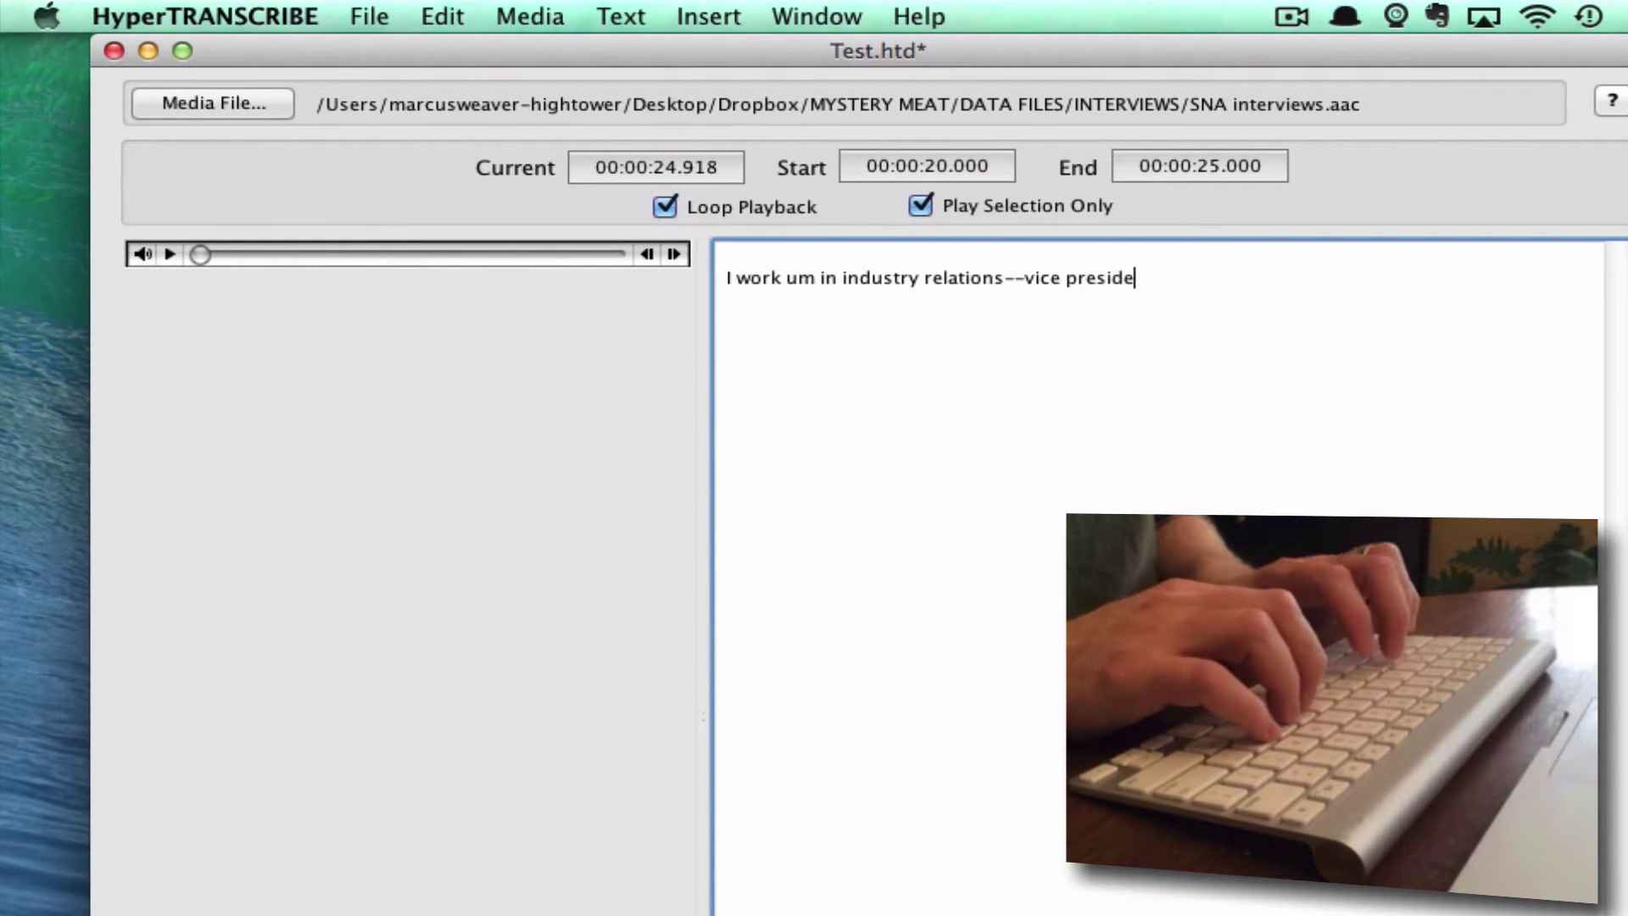
{"action": "type", "text": "nt of indust"}
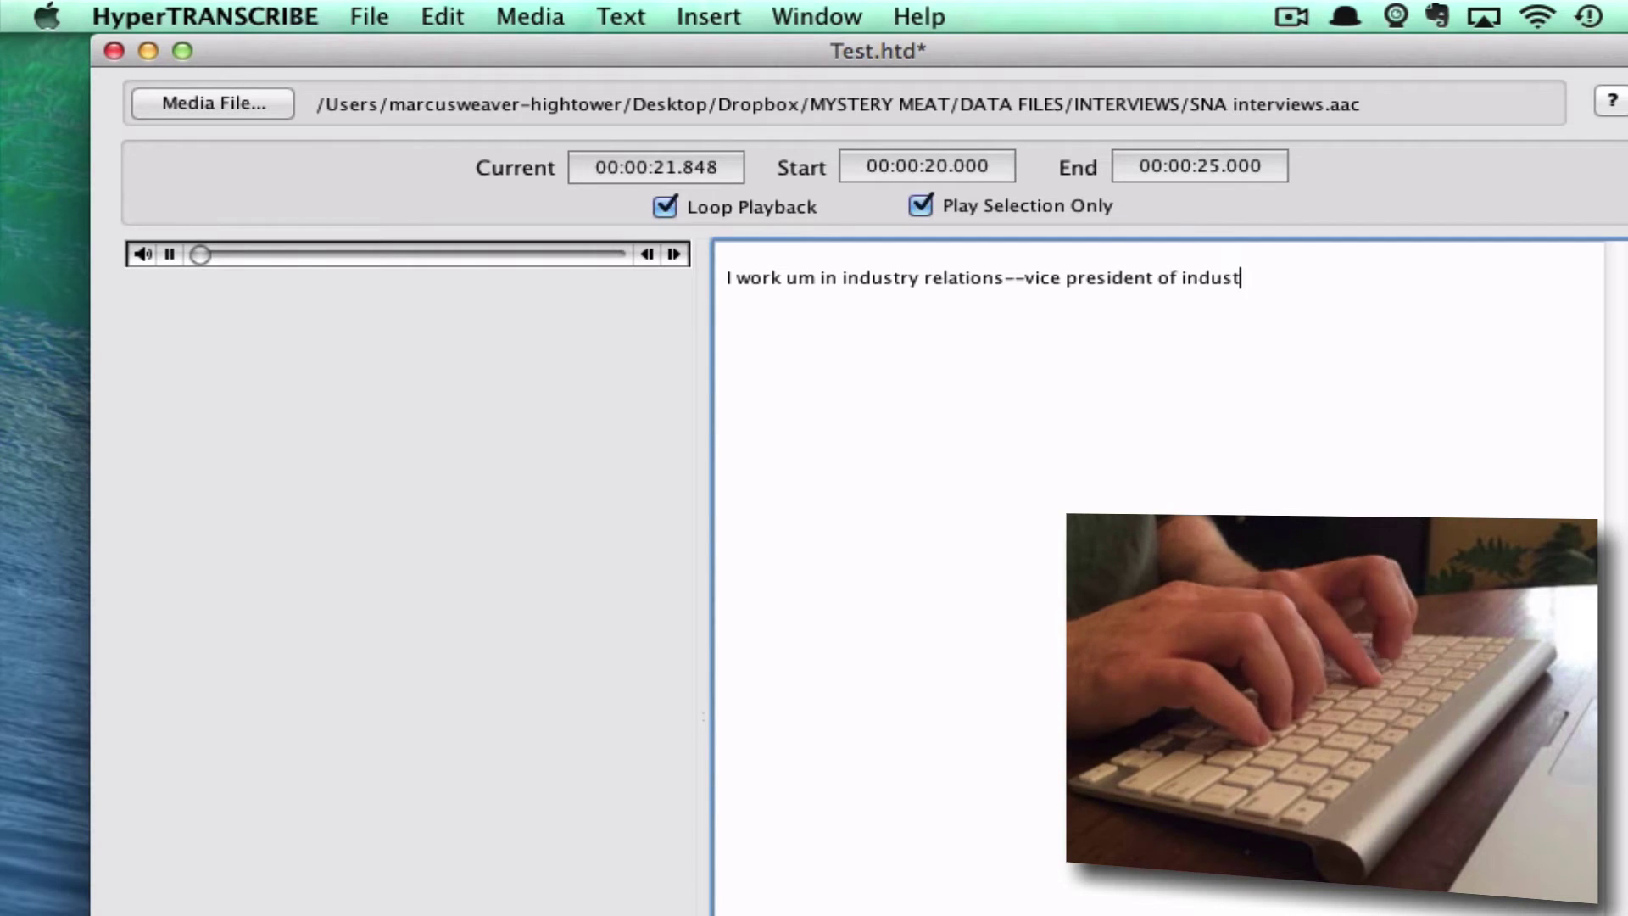
{"action": "type", "text": "ry relations."}
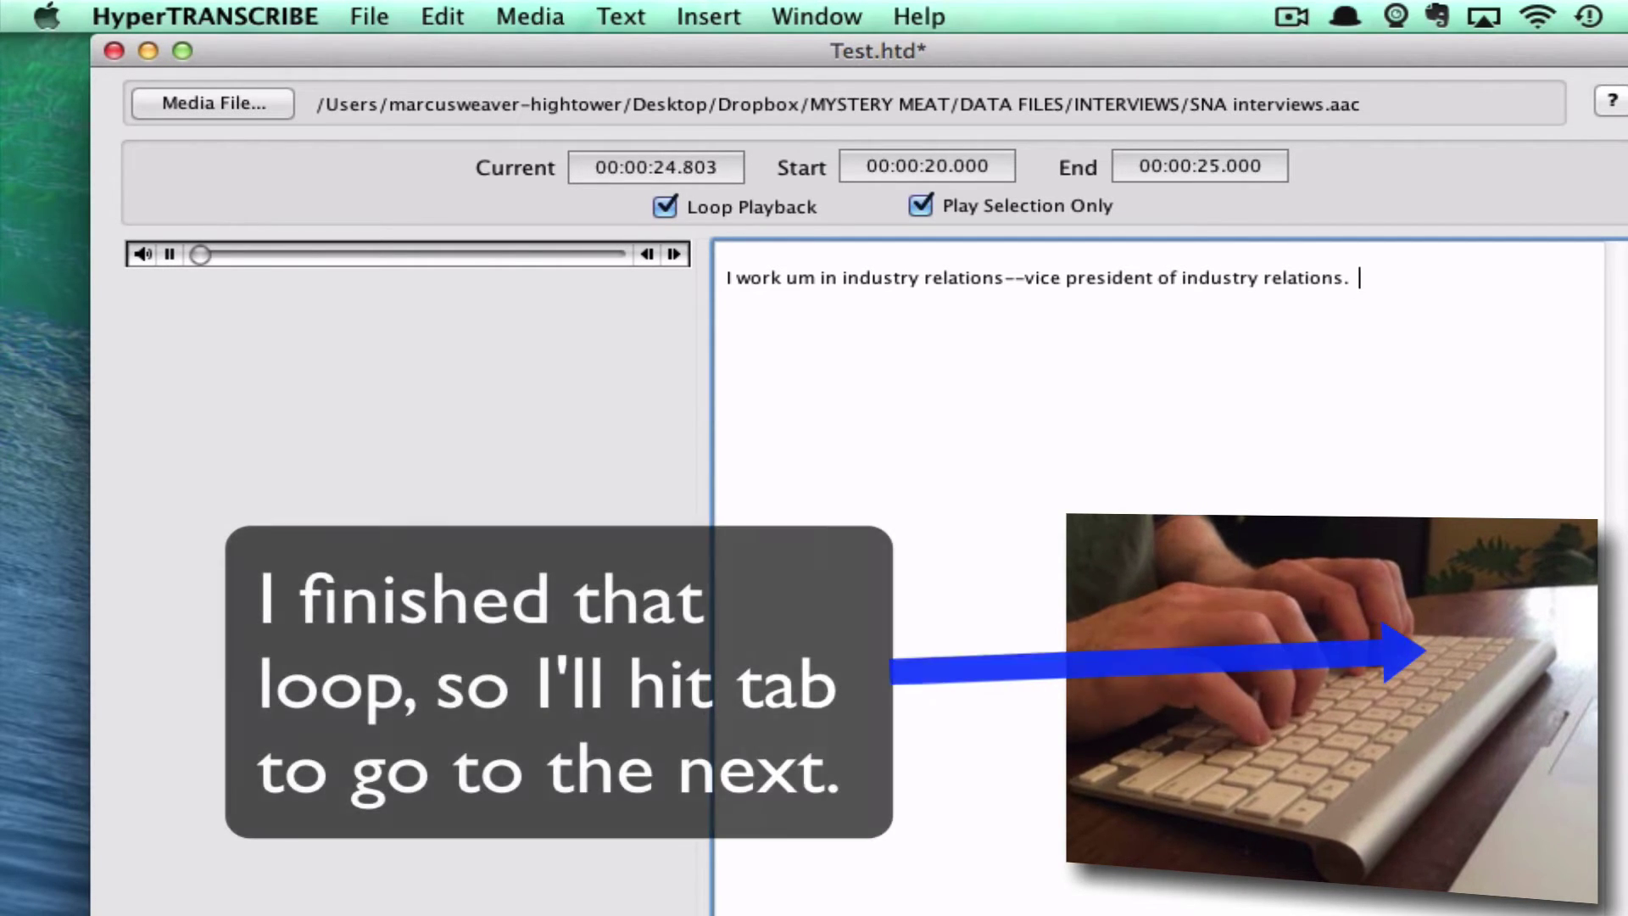
Advance to the next playback segment and transcribe "So I work with our industry members on" after the first sentence
{"action": "key", "text": "Tab"}
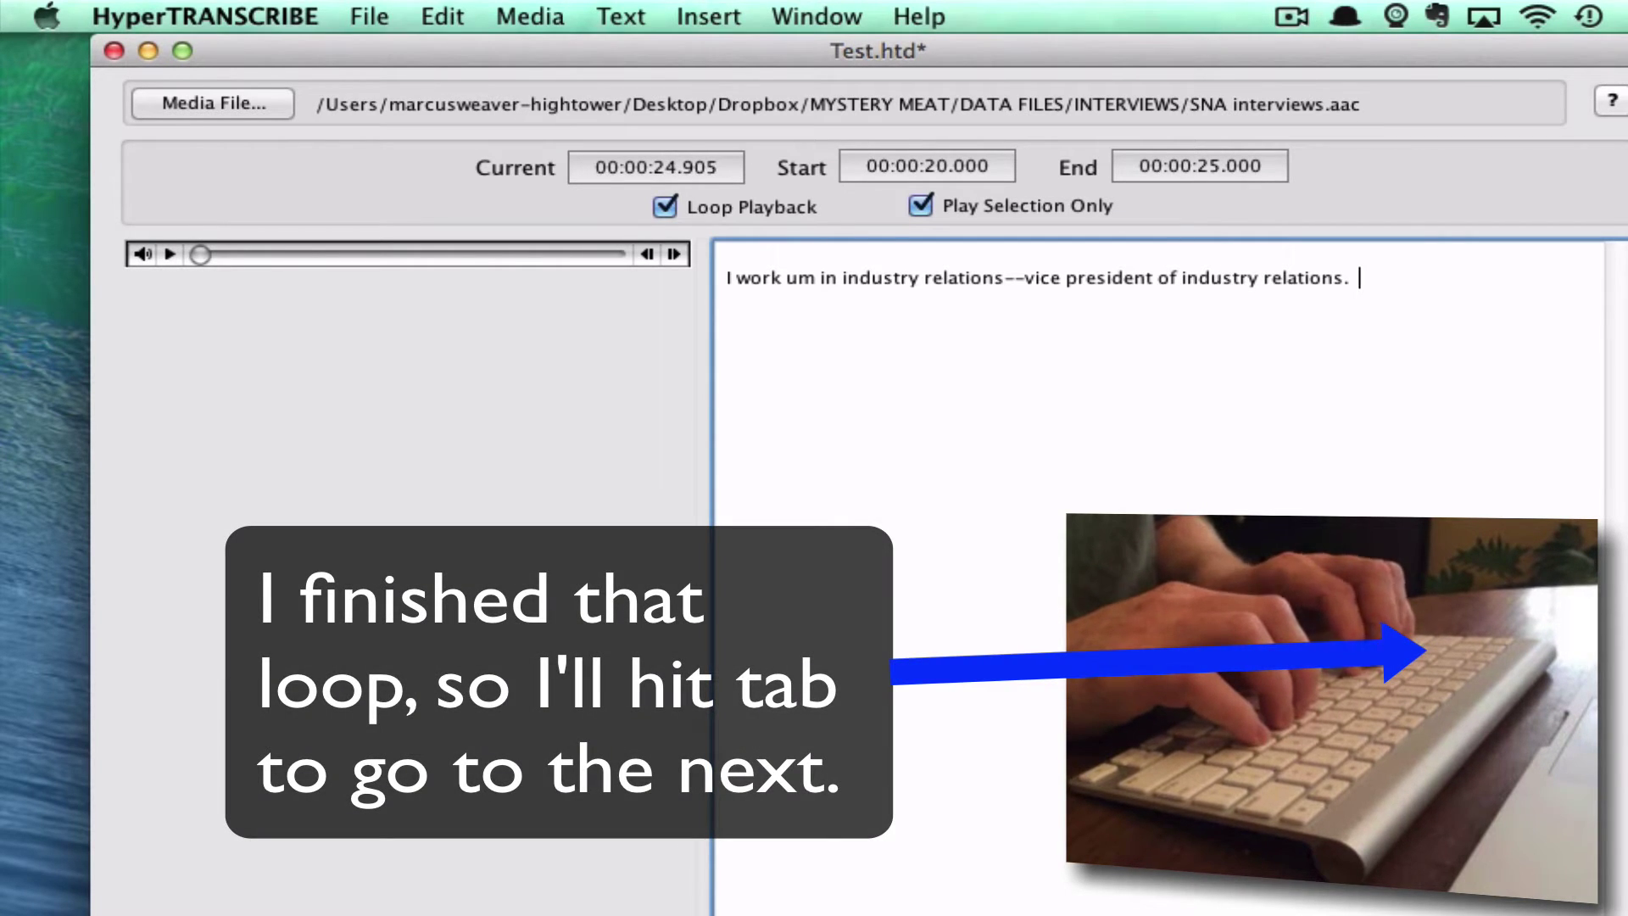
{"action": "key", "text": "Tab"}
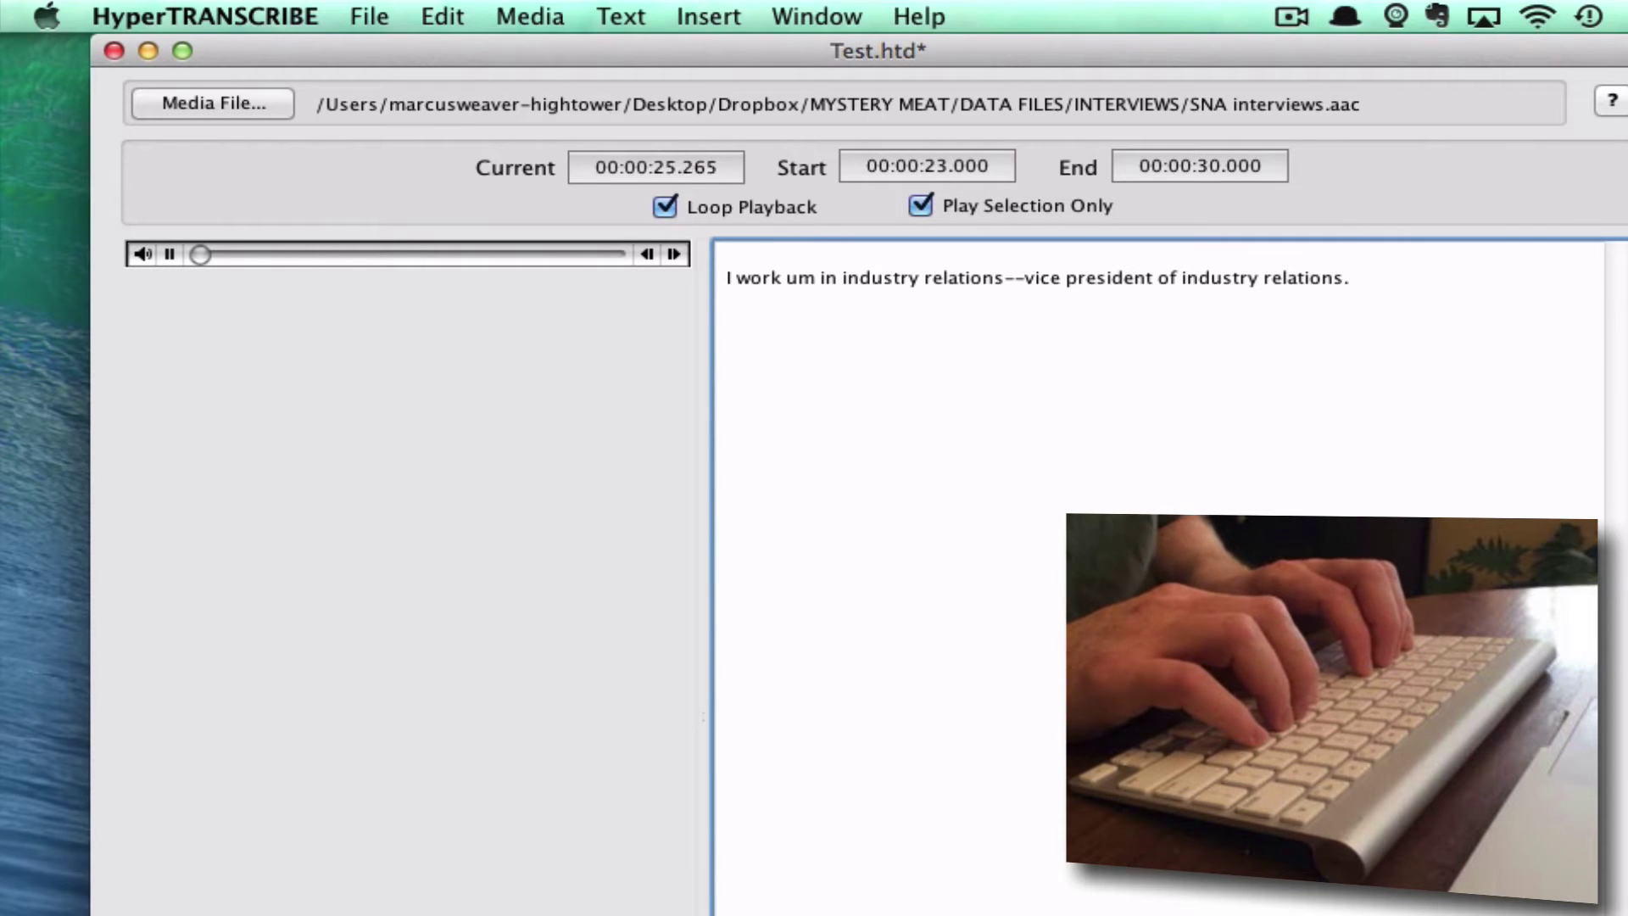
{"action": "type", "text": "So I "}
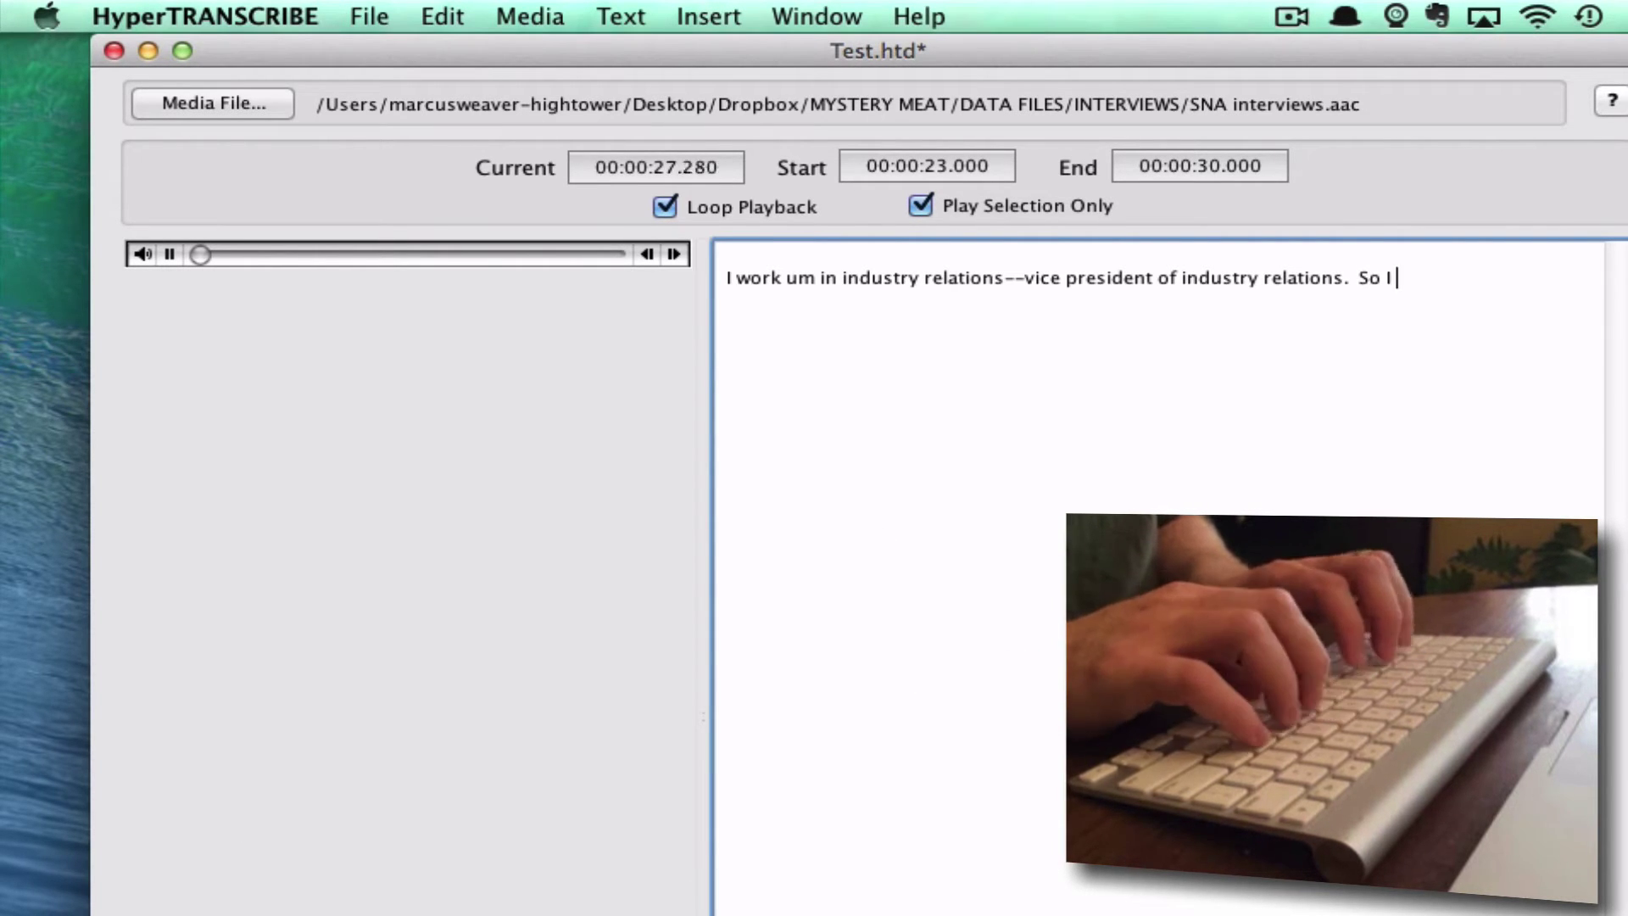
{"action": "type", "text": "work wiht"}
{"action": "key", "text": "BackSpace"}
{"action": "key", "text": "BackSpace"}
{"action": "key", "text": "BackSpace"}
{"action": "key", "text": "BackSpace"}
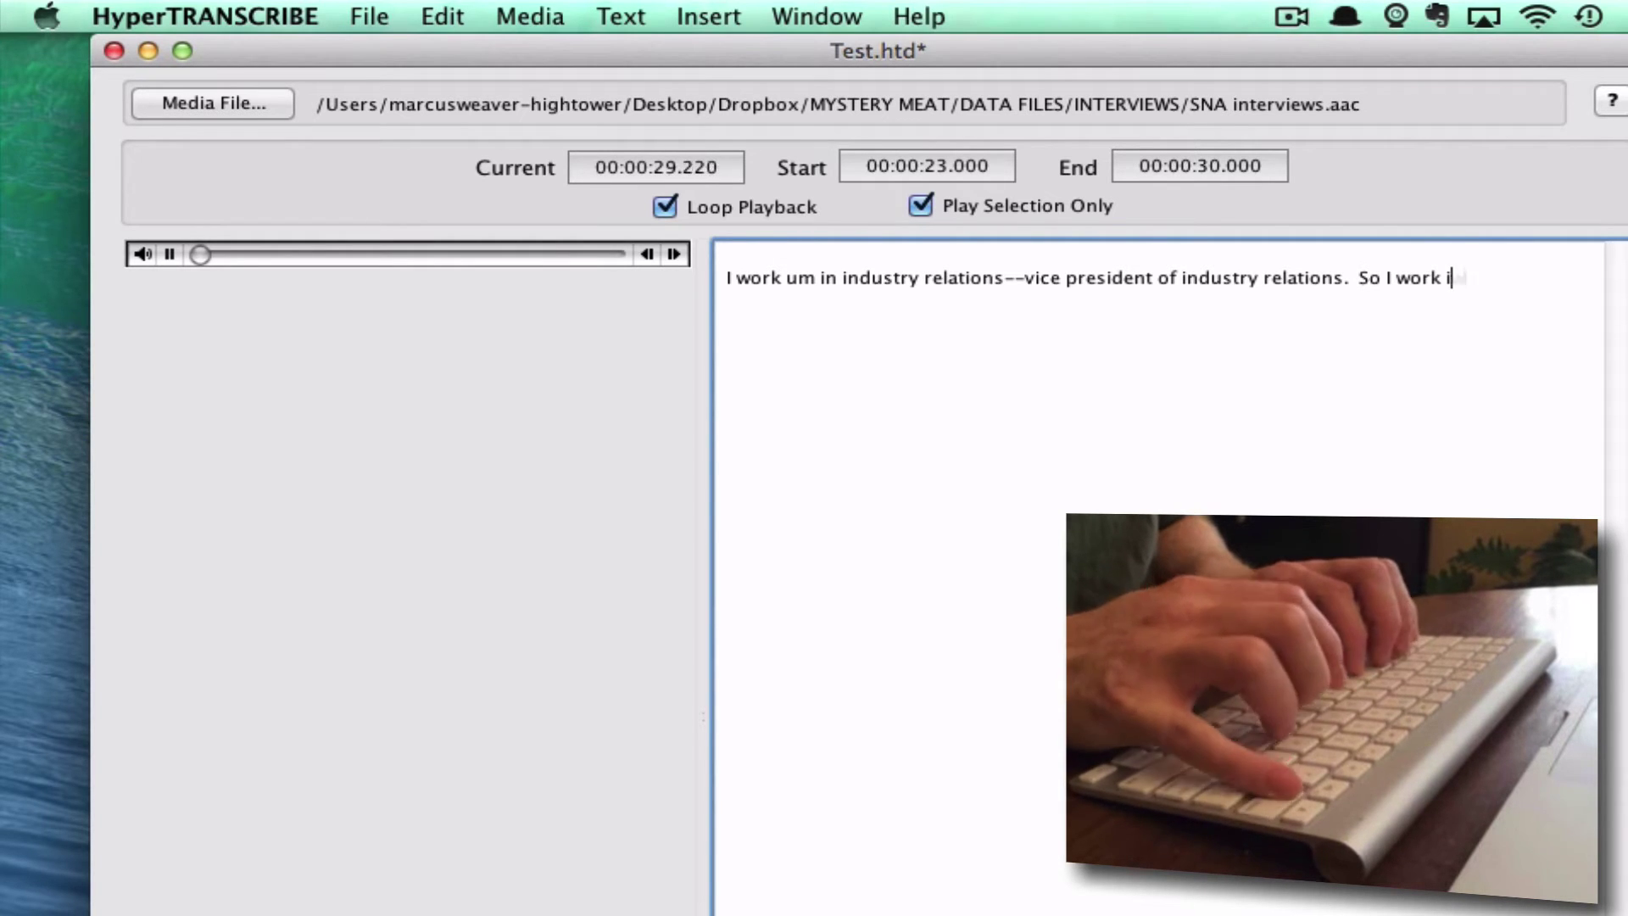
{"action": "type", "text": "with our ind"}
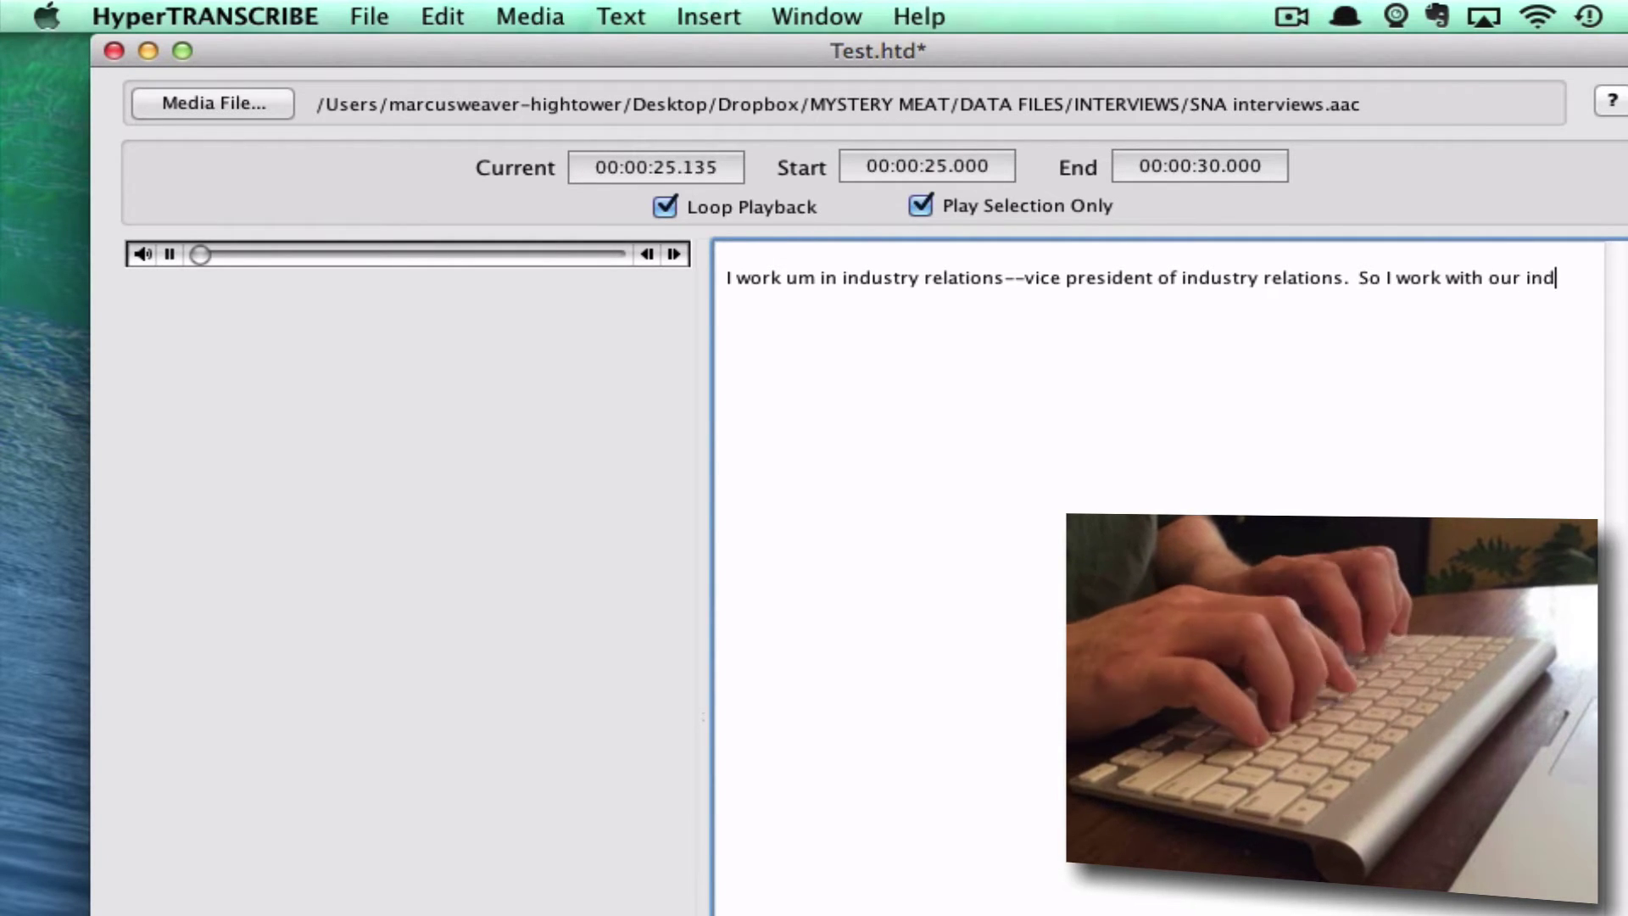
{"action": "type", "text": "ustry memeb"}
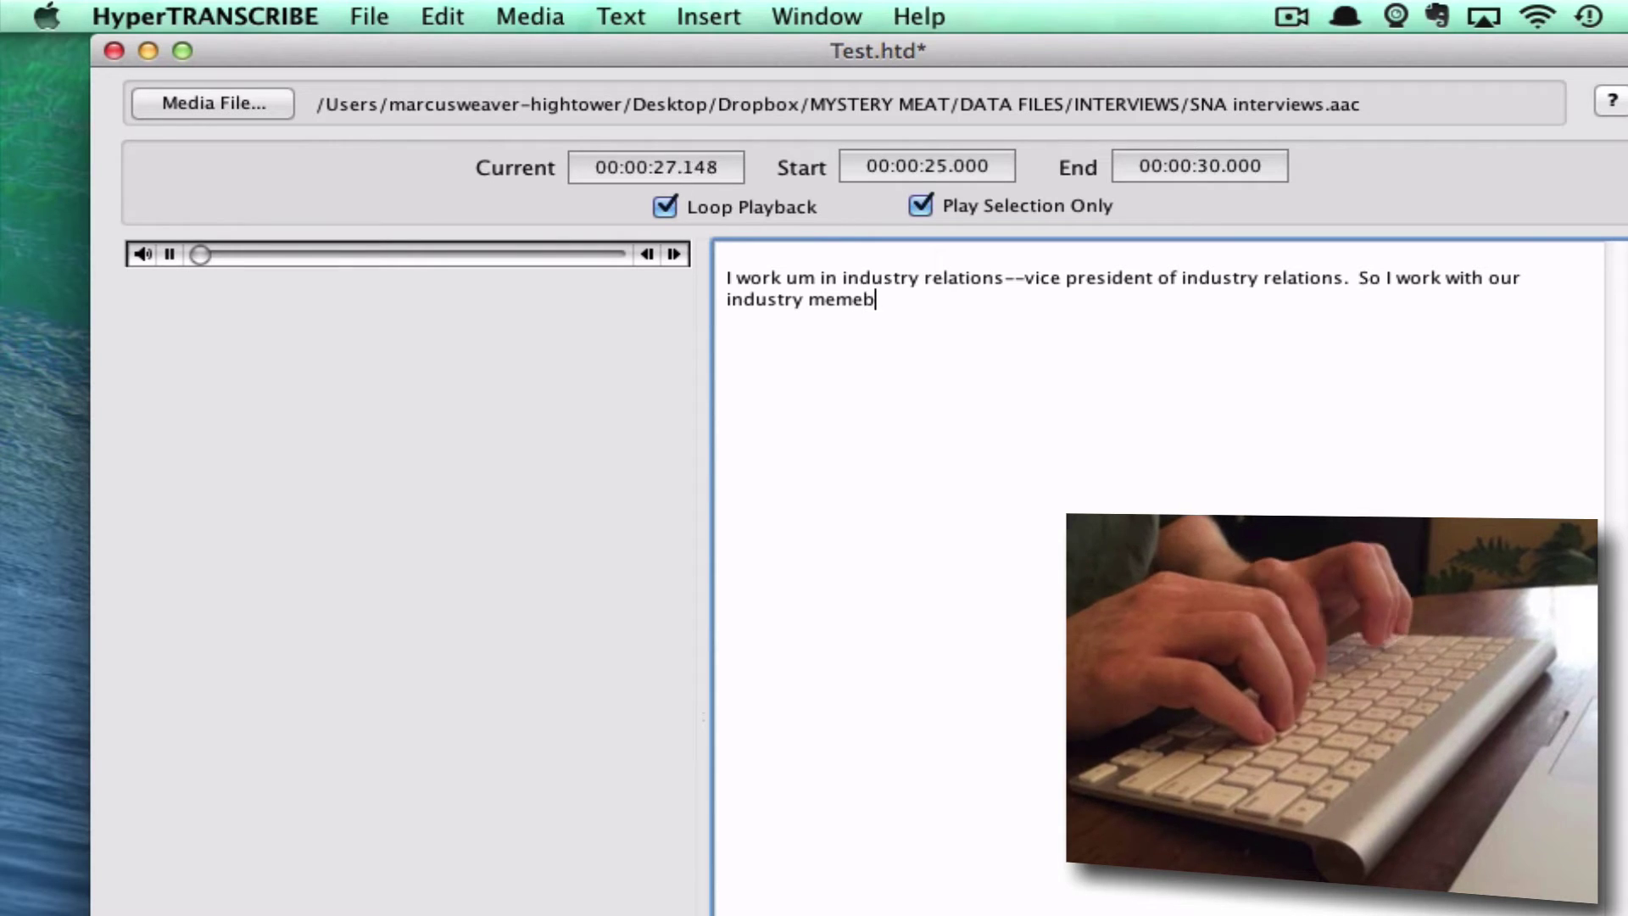
{"action": "key", "text": "BackSpace"}
{"action": "key", "text": "BackSpace"}
{"action": "type", "text": "bers on"}
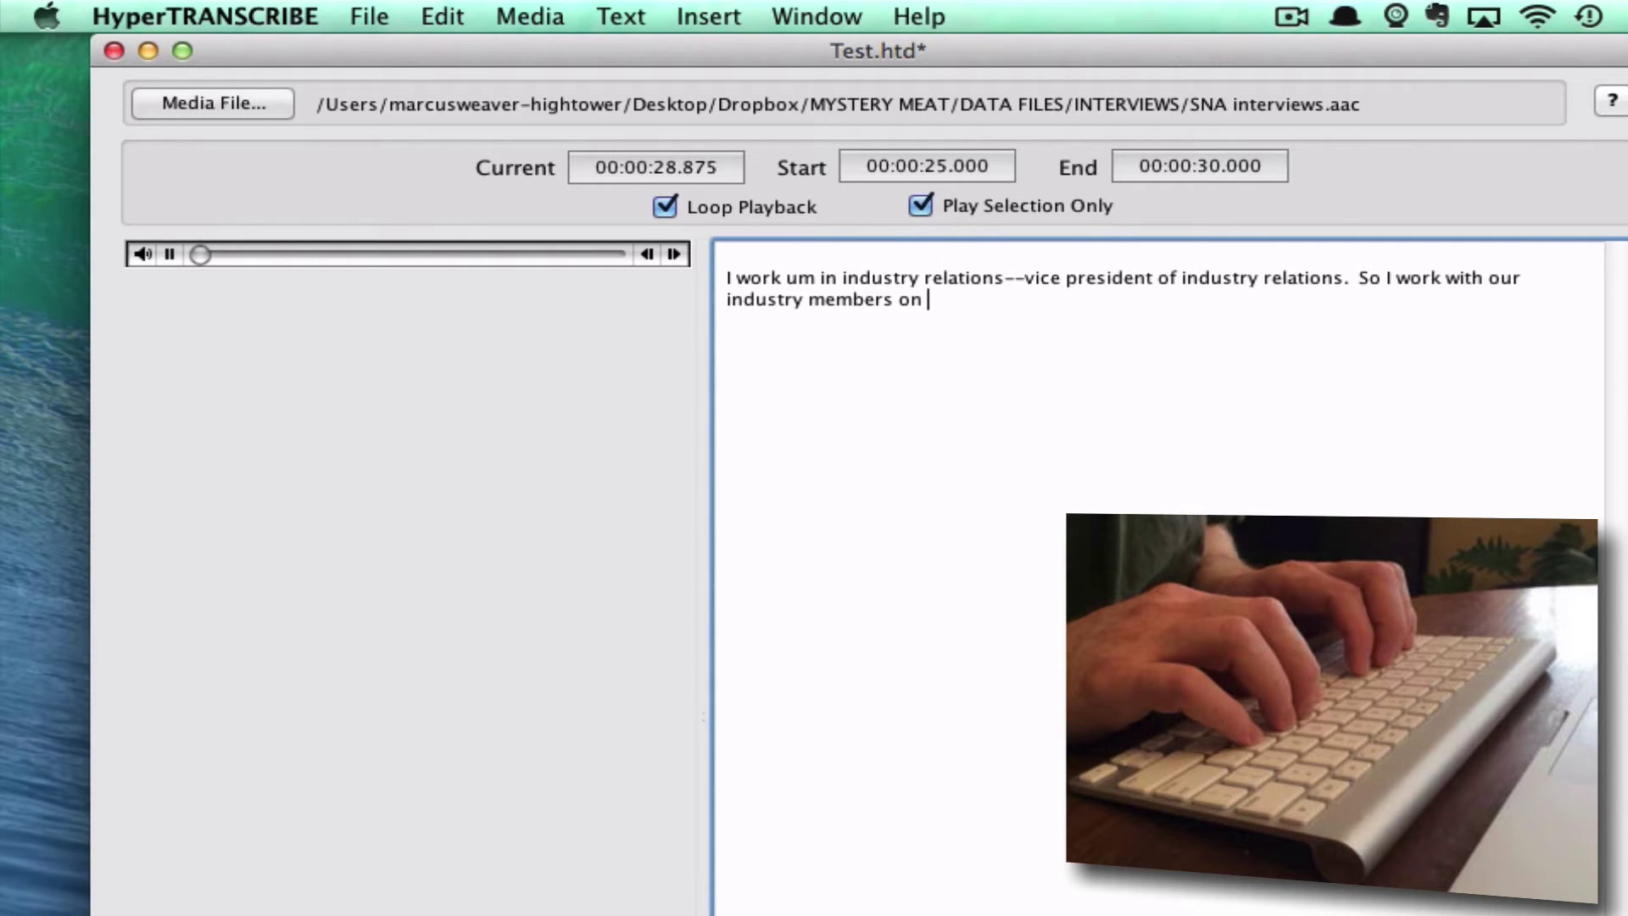
Continue the second sentence with "matching their sponsorships," while advancing to the next playback segment
{"action": "type", "text": "mat"}
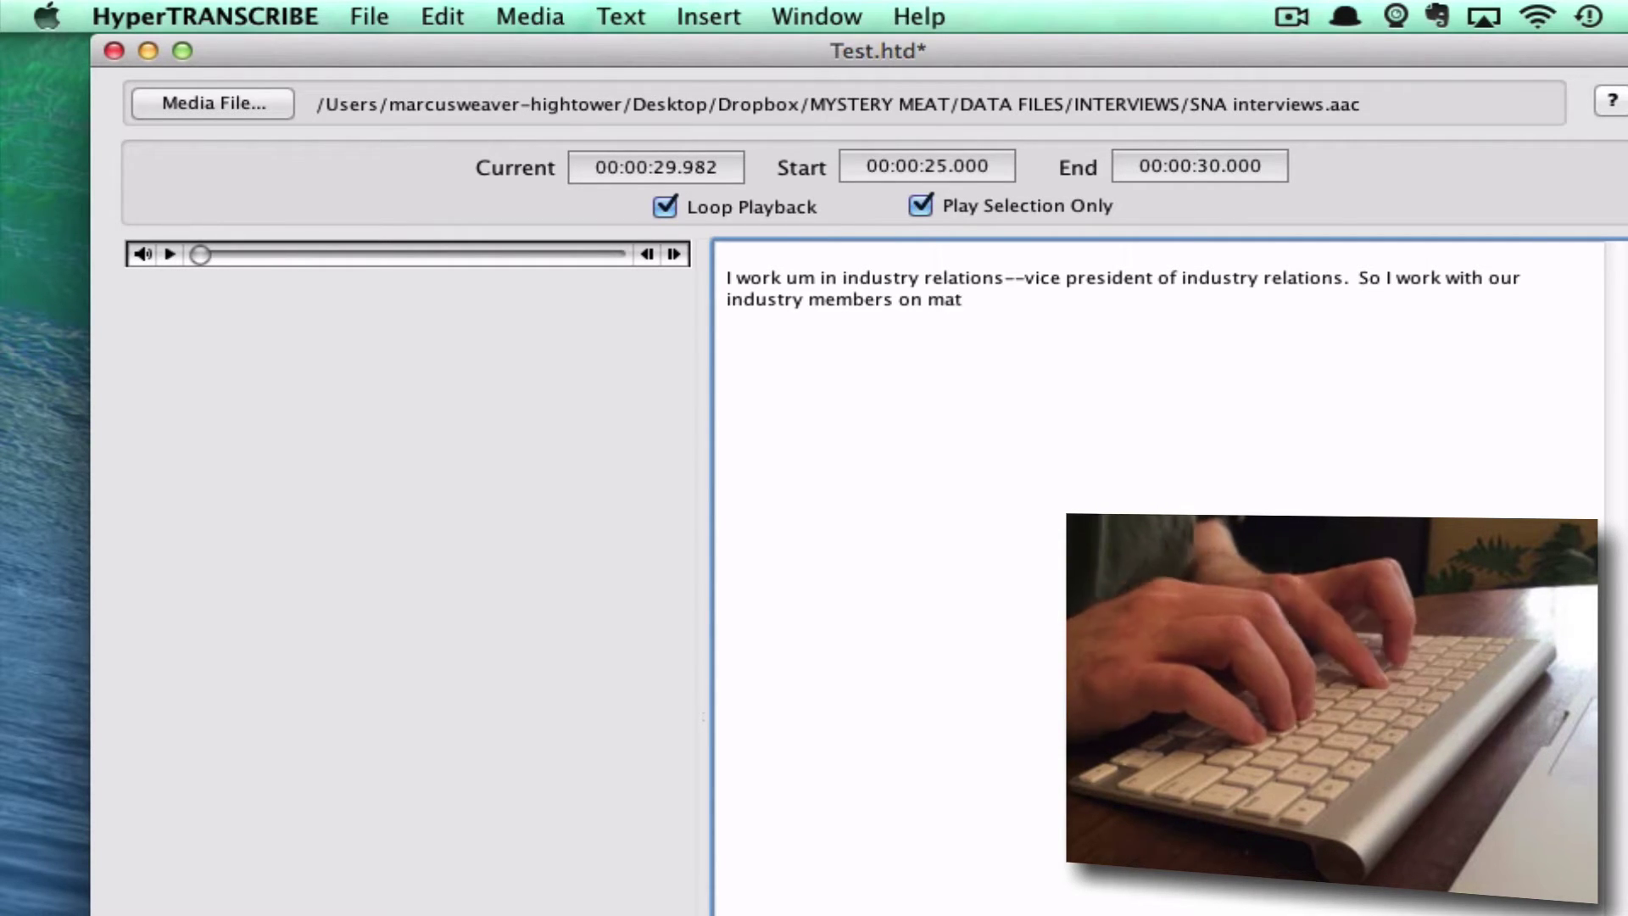
{"action": "type", "text": "ching their"}
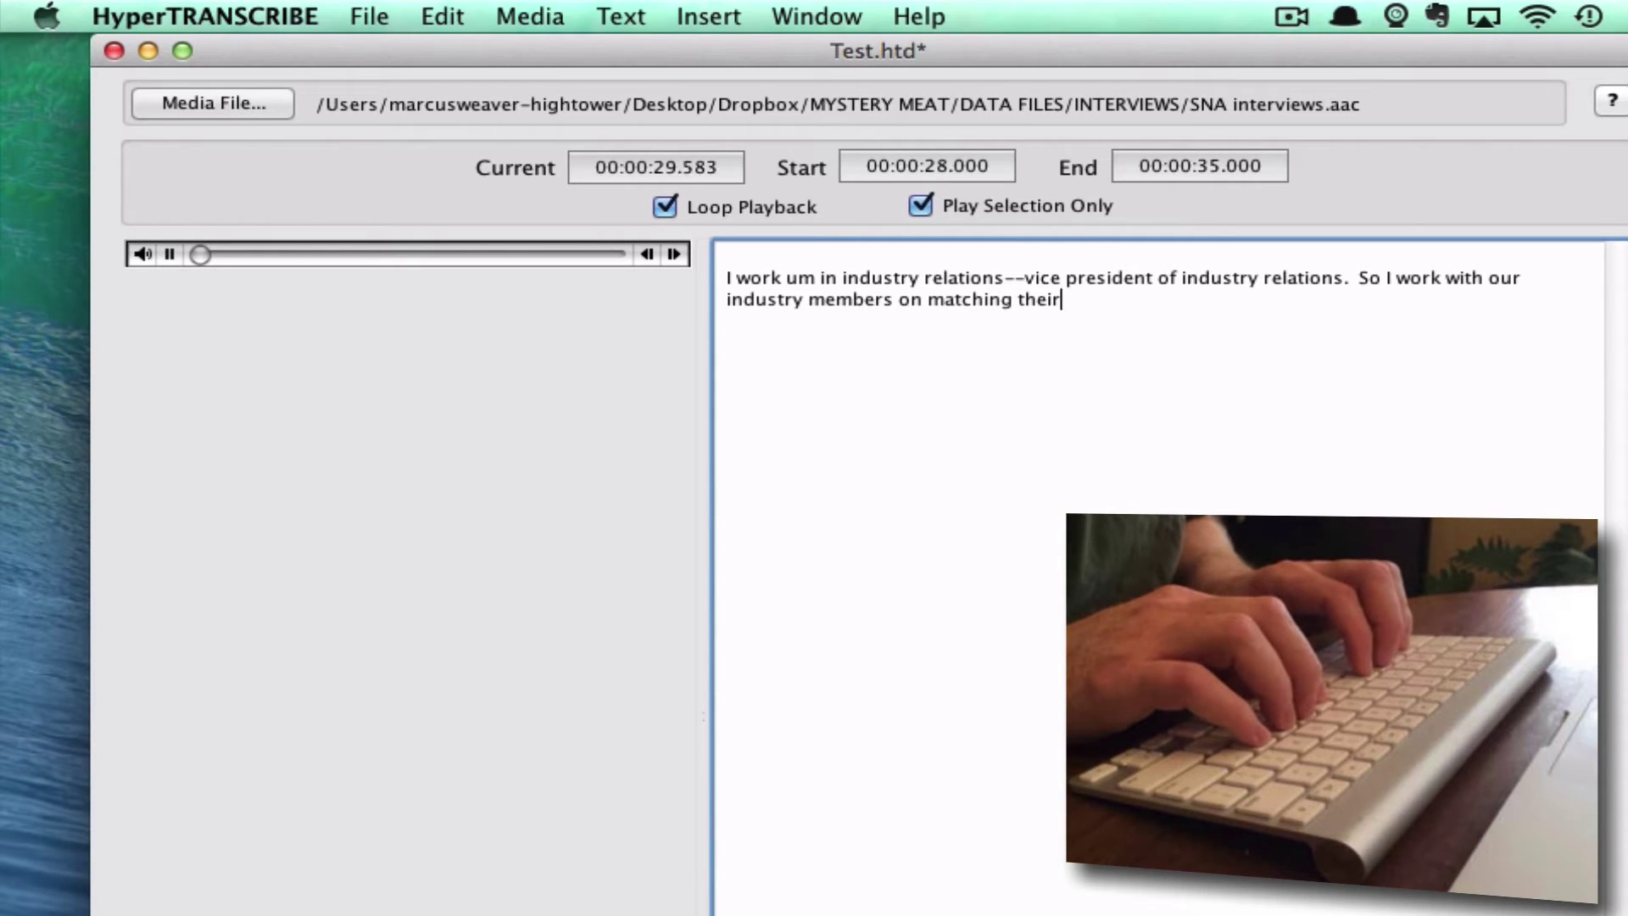
{"action": "type", "text": " sp"}
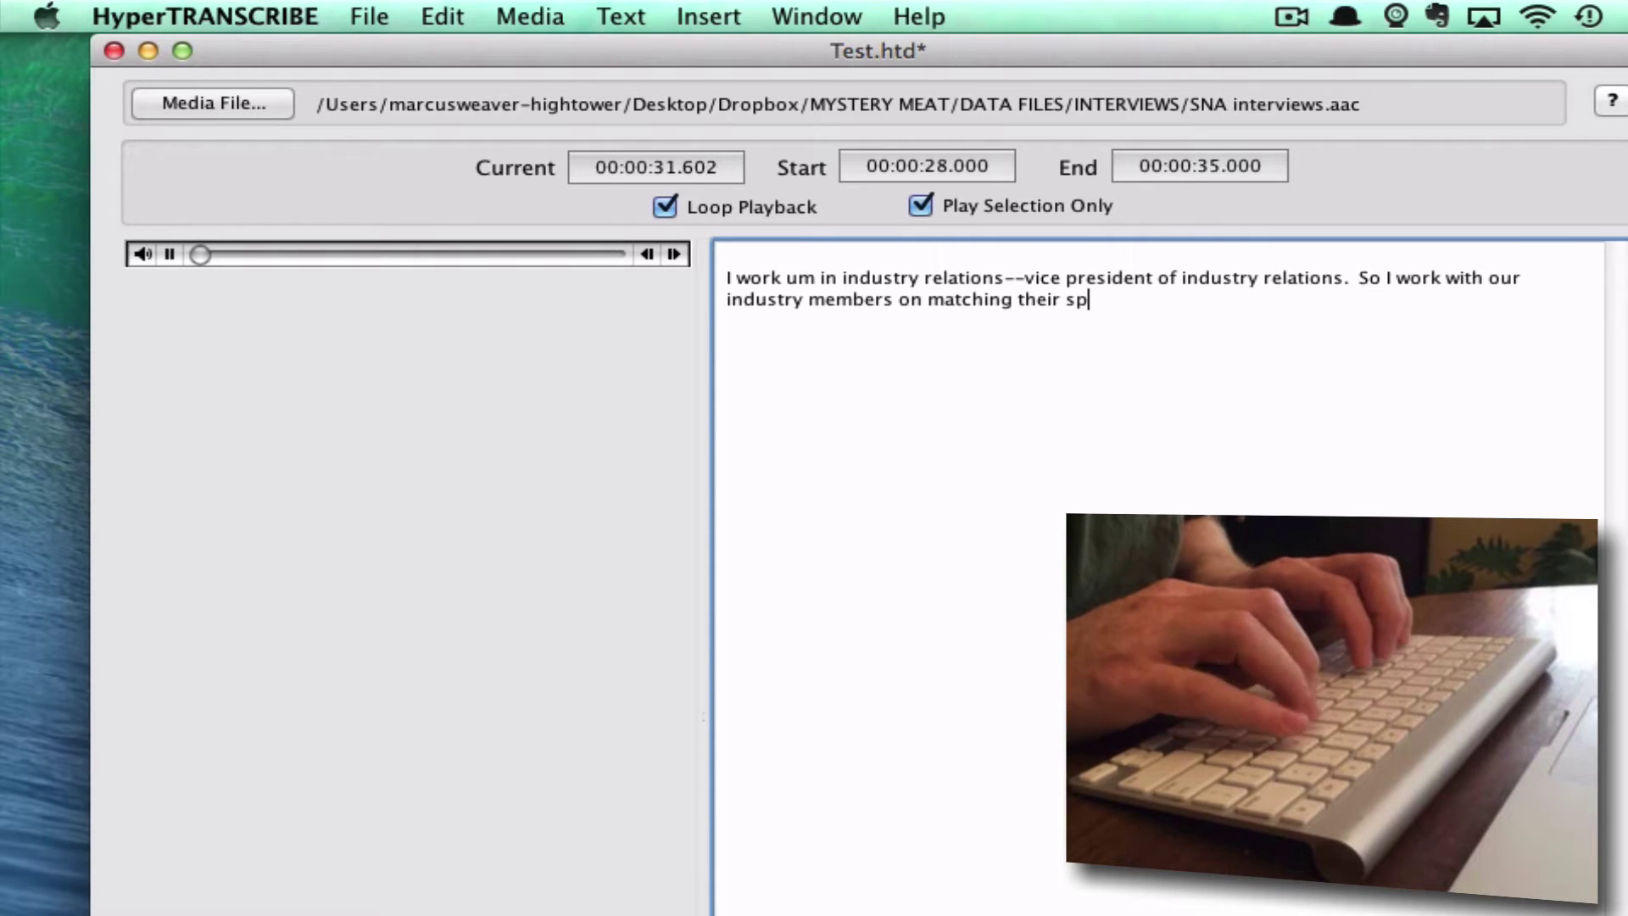
{"action": "type", "text": "onsorshi"}
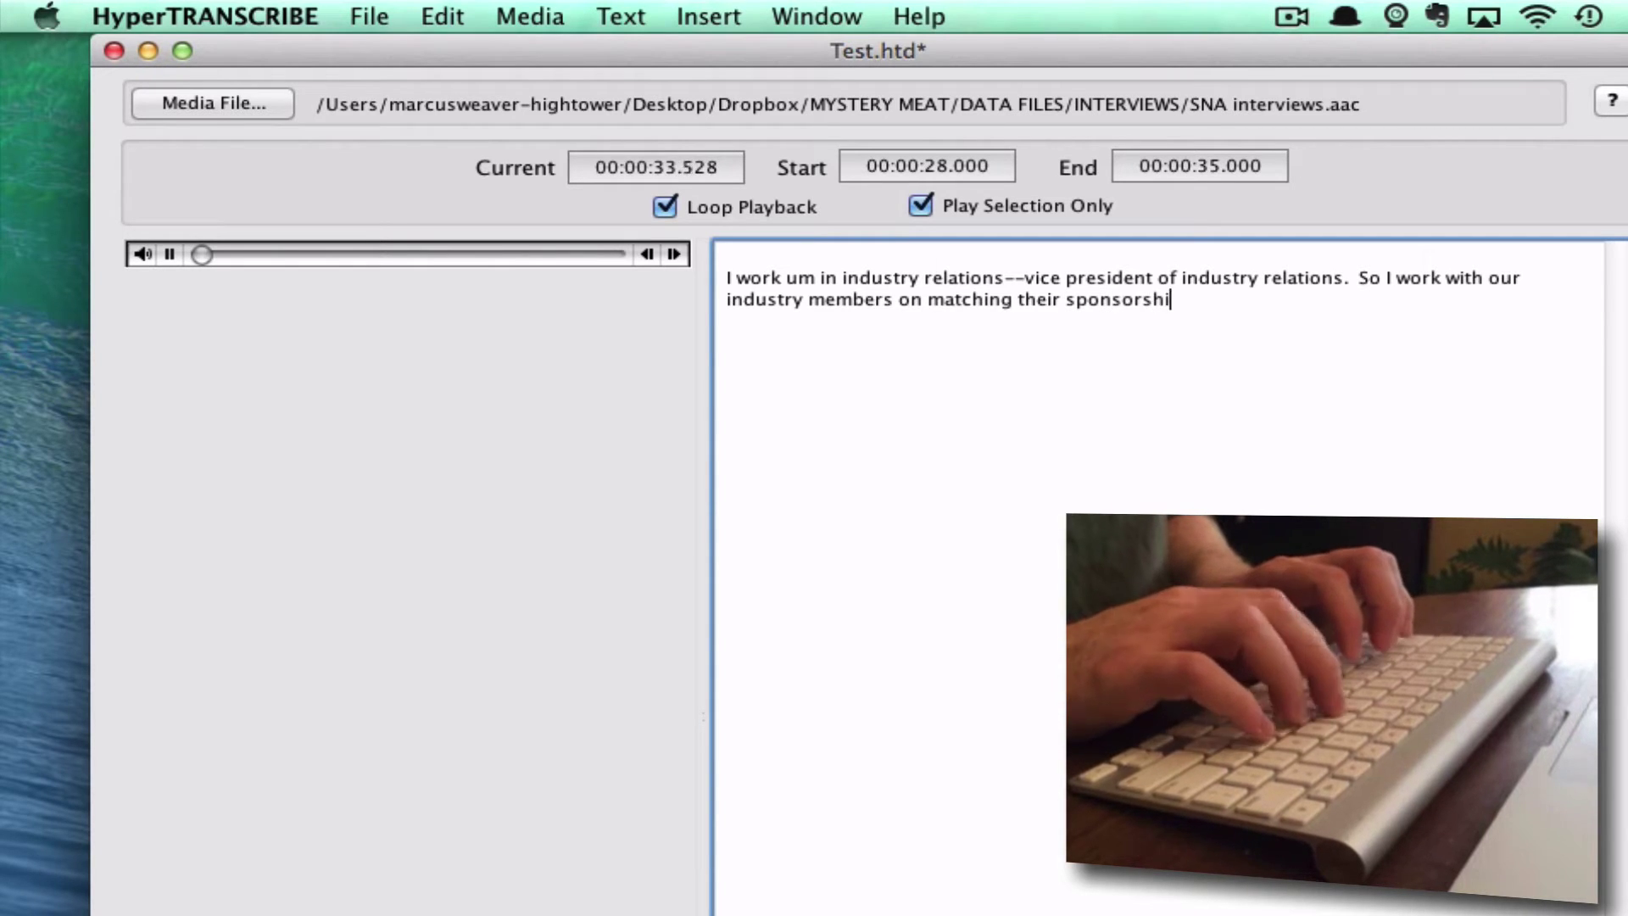
{"action": "type", "text": "ps, s"}
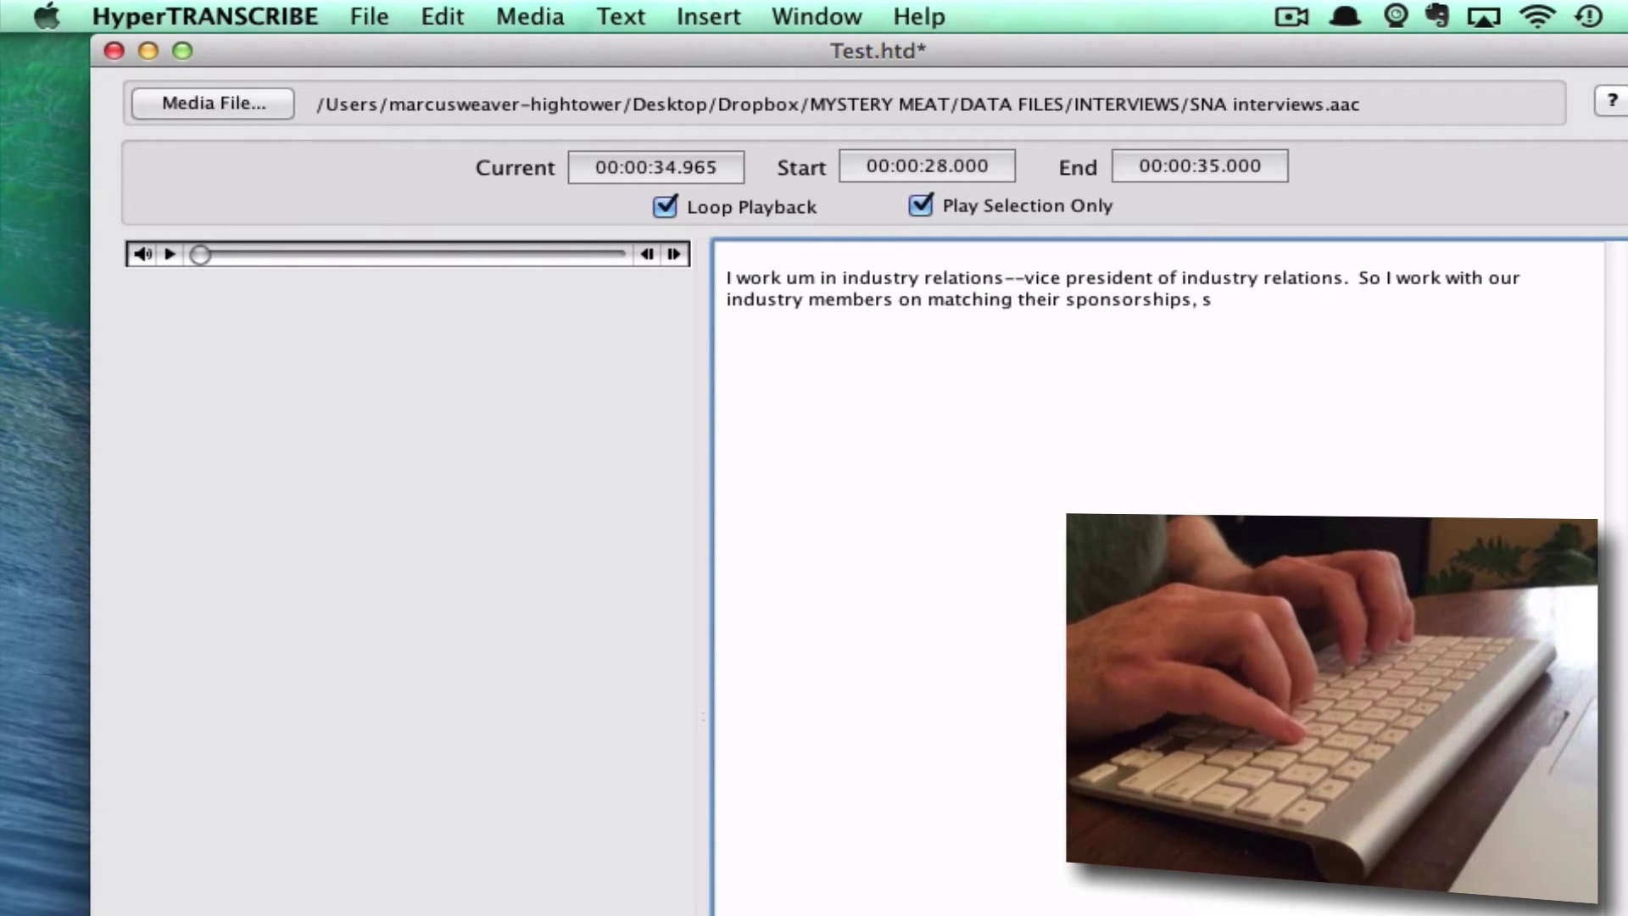
{"action": "key", "text": "BackSpace"}
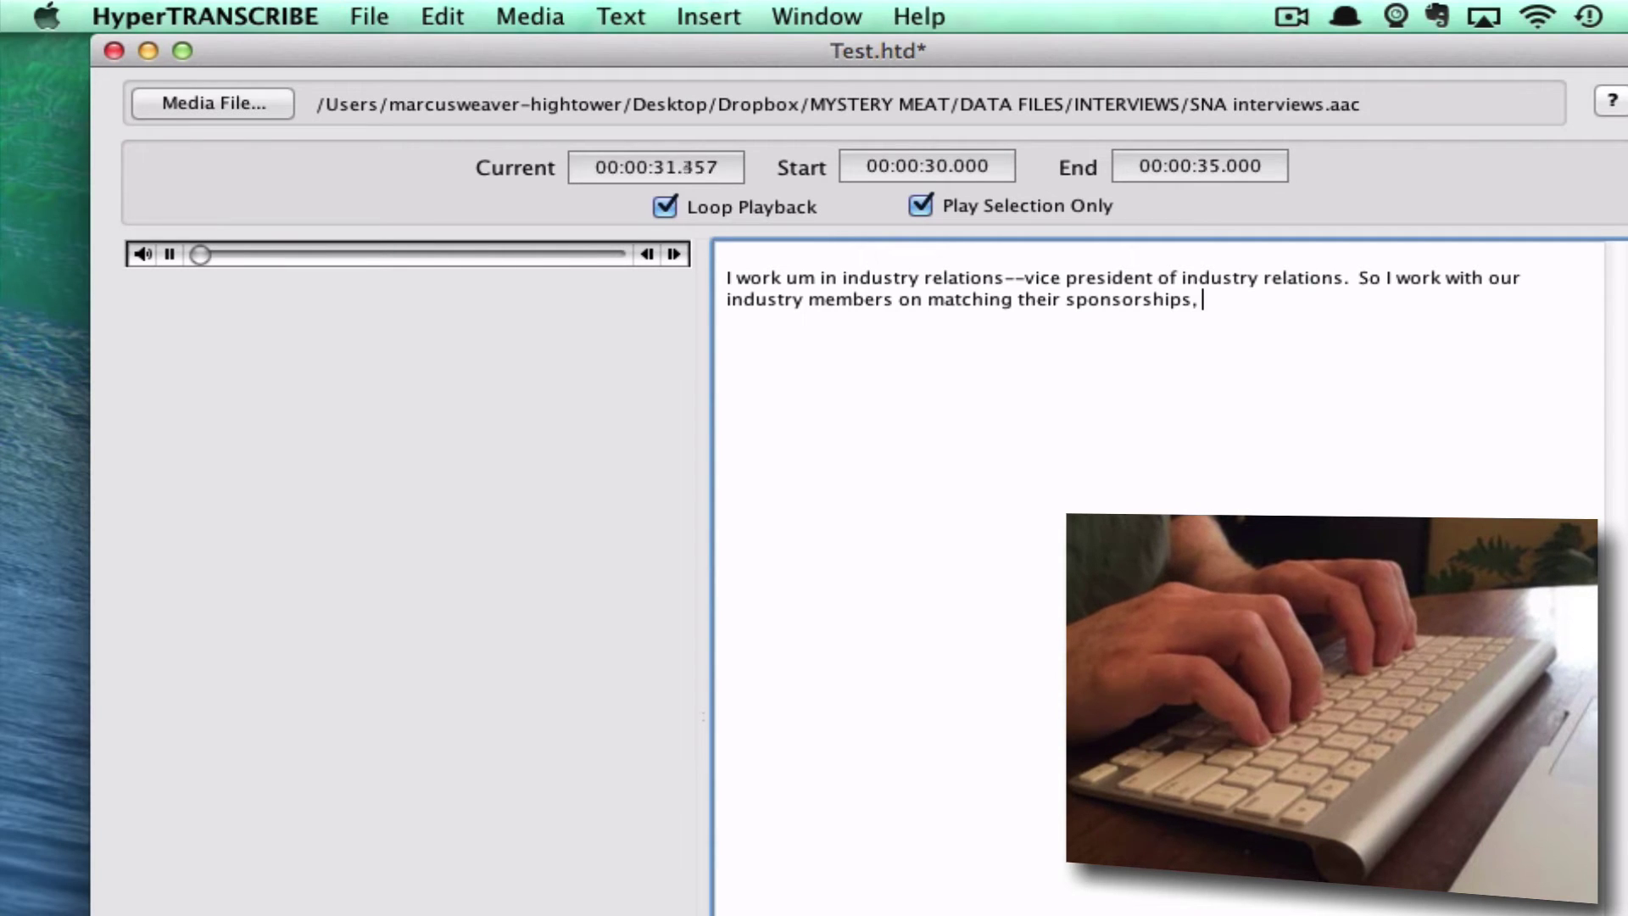
Finish the second sentence with "partnerships, exhibiting." and begin the next one with "And it"
{"action": "type", "text": "partner"}
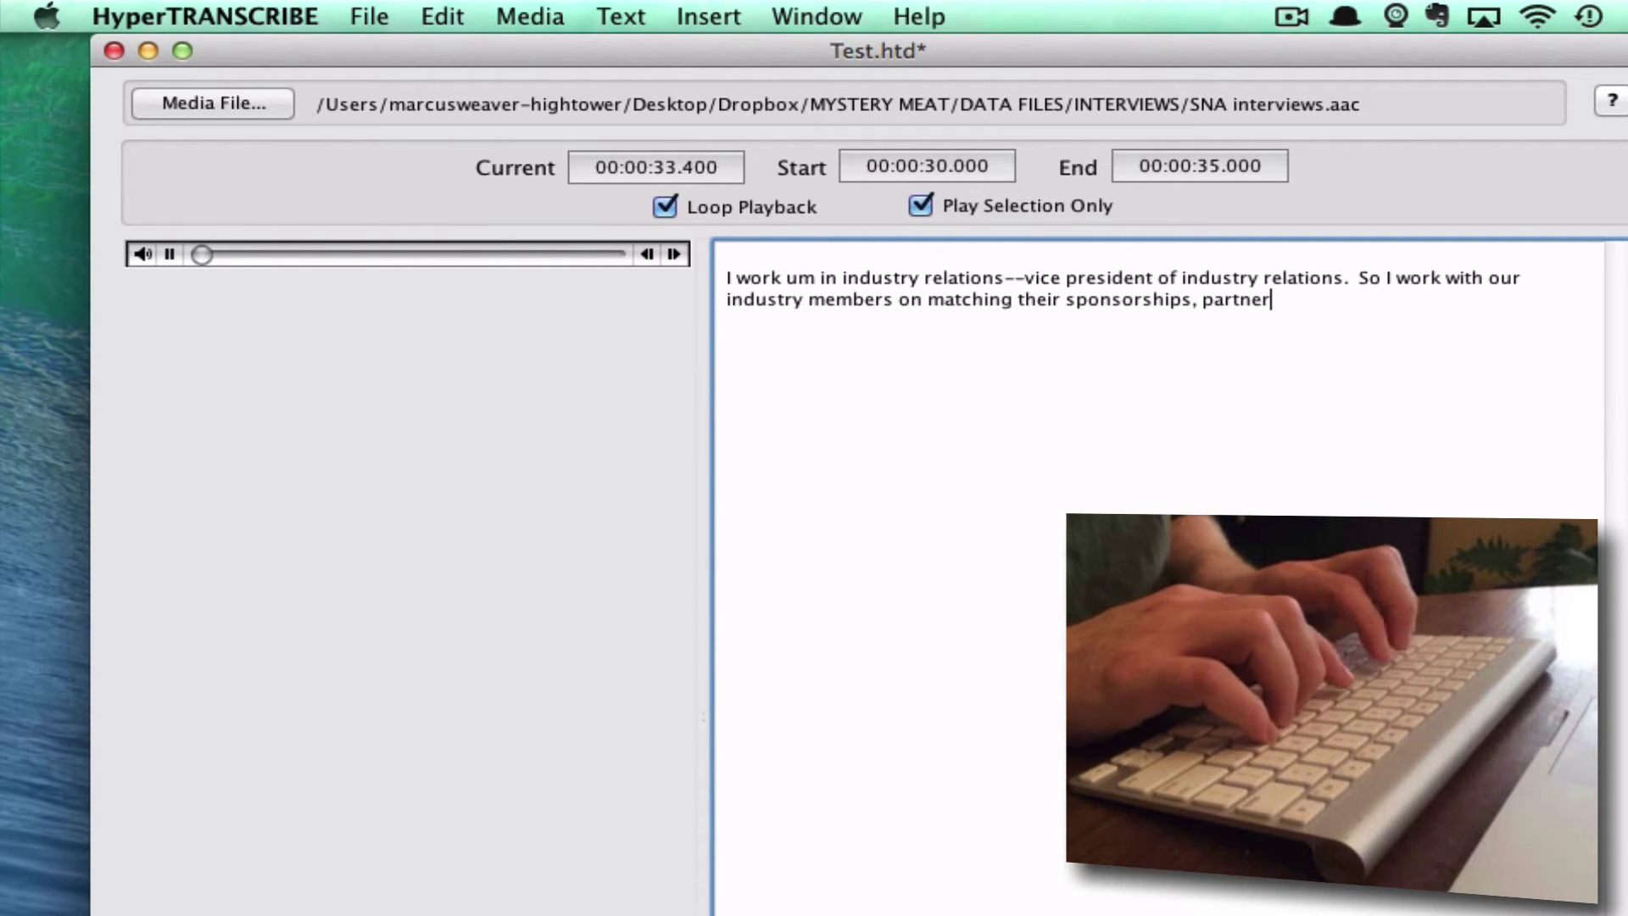
{"action": "type", "text": "ships, exhi"}
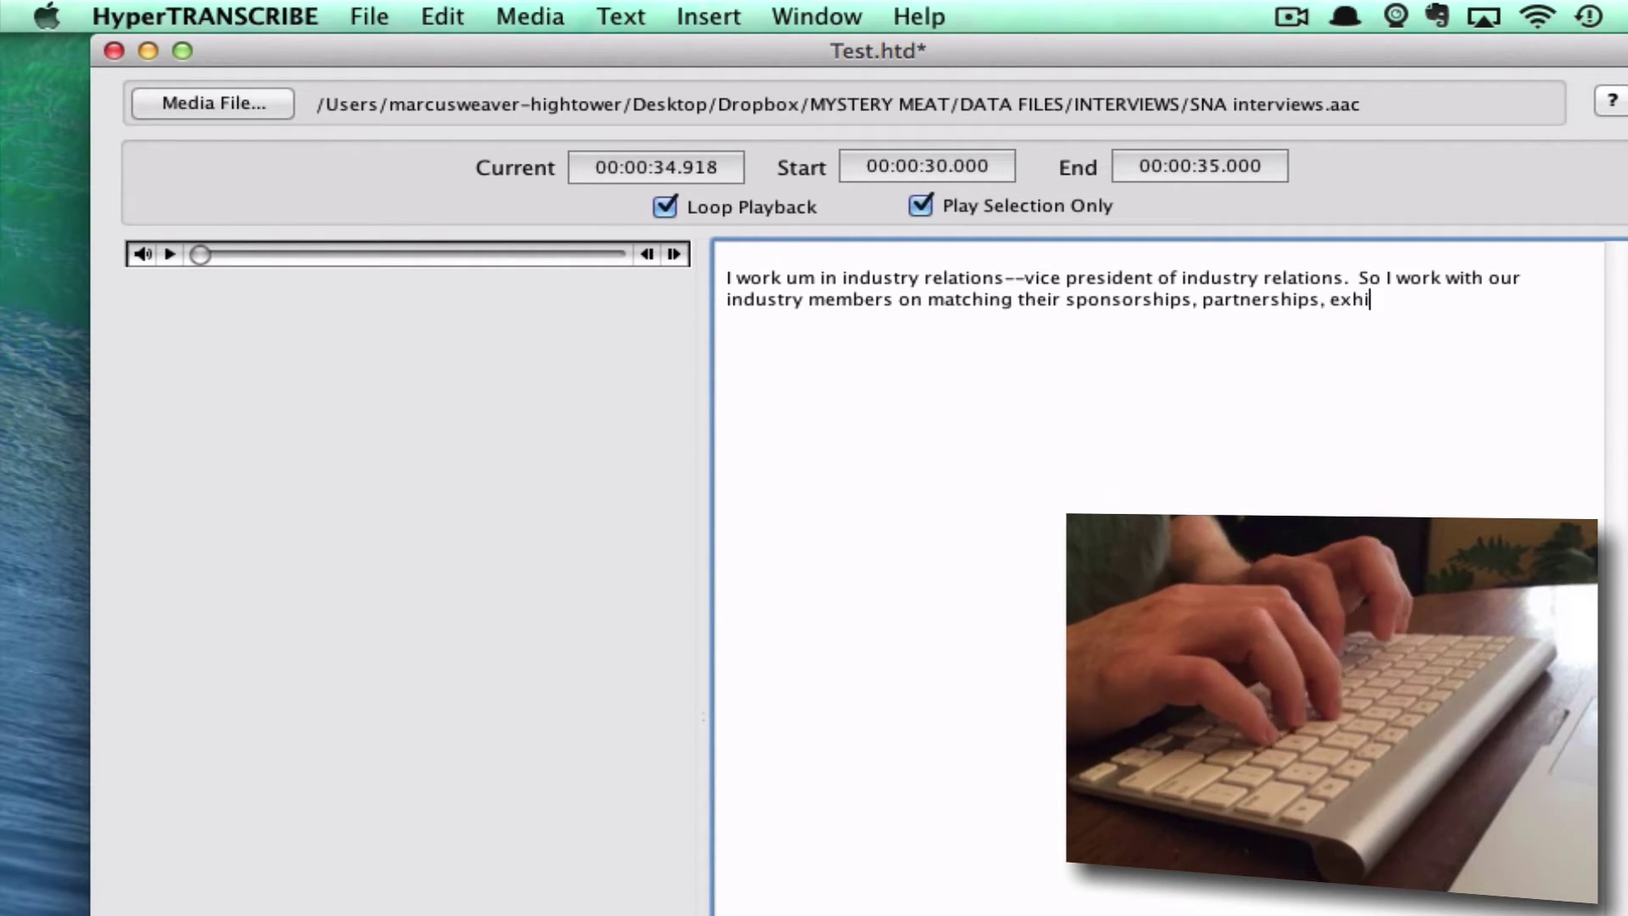
{"action": "type", "text": "biting"}
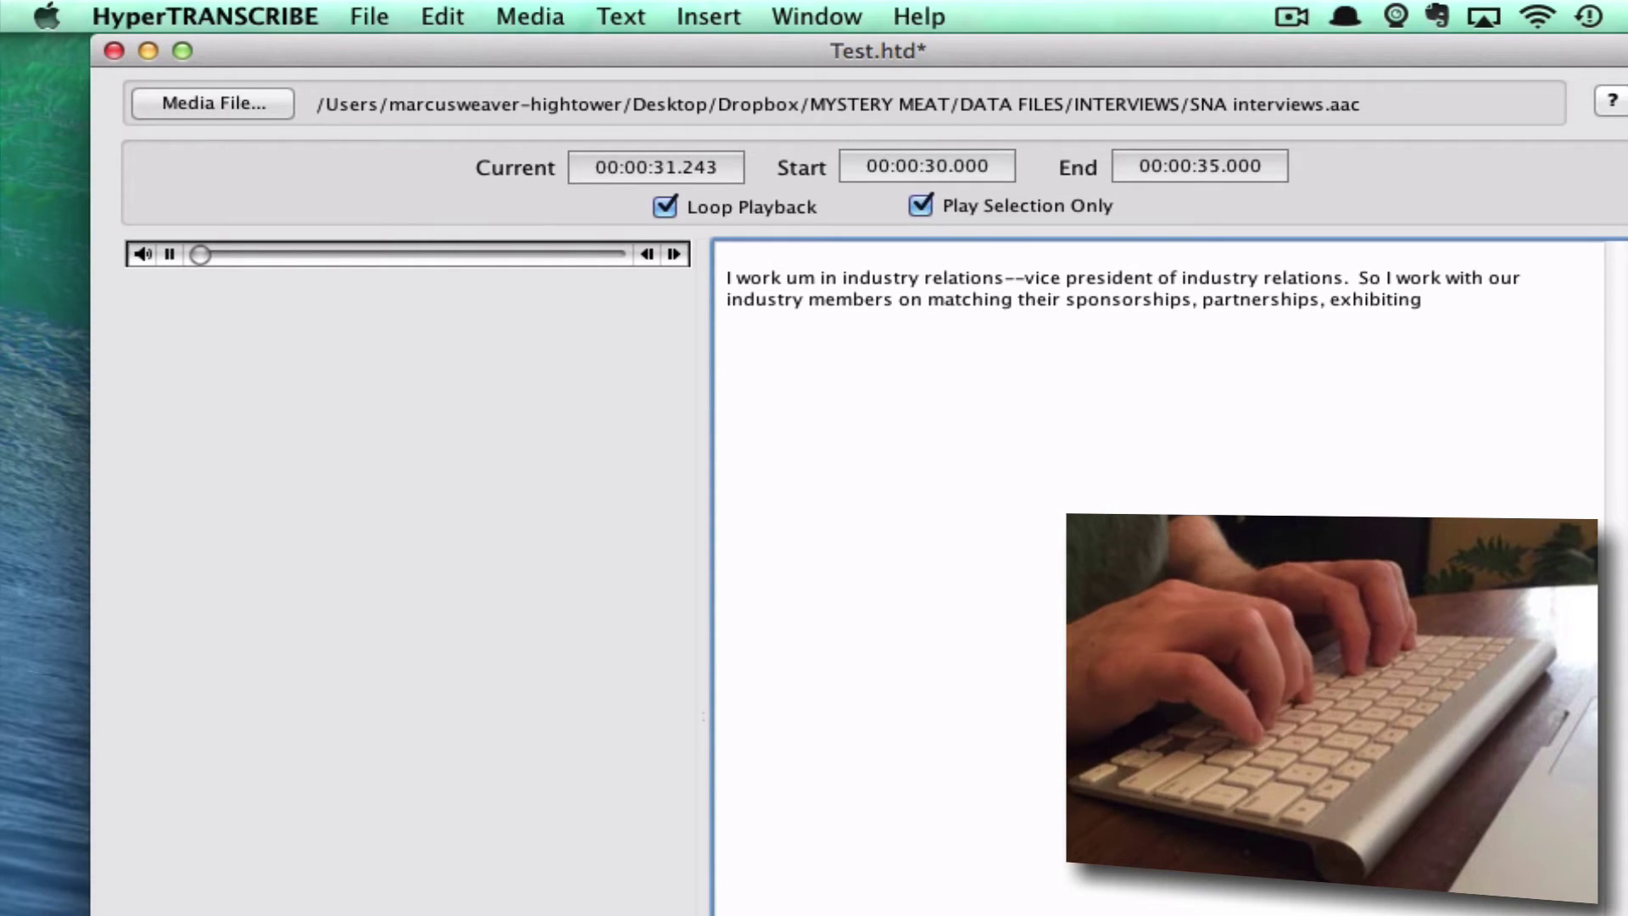
{"action": "type", "text": ".  And it"}
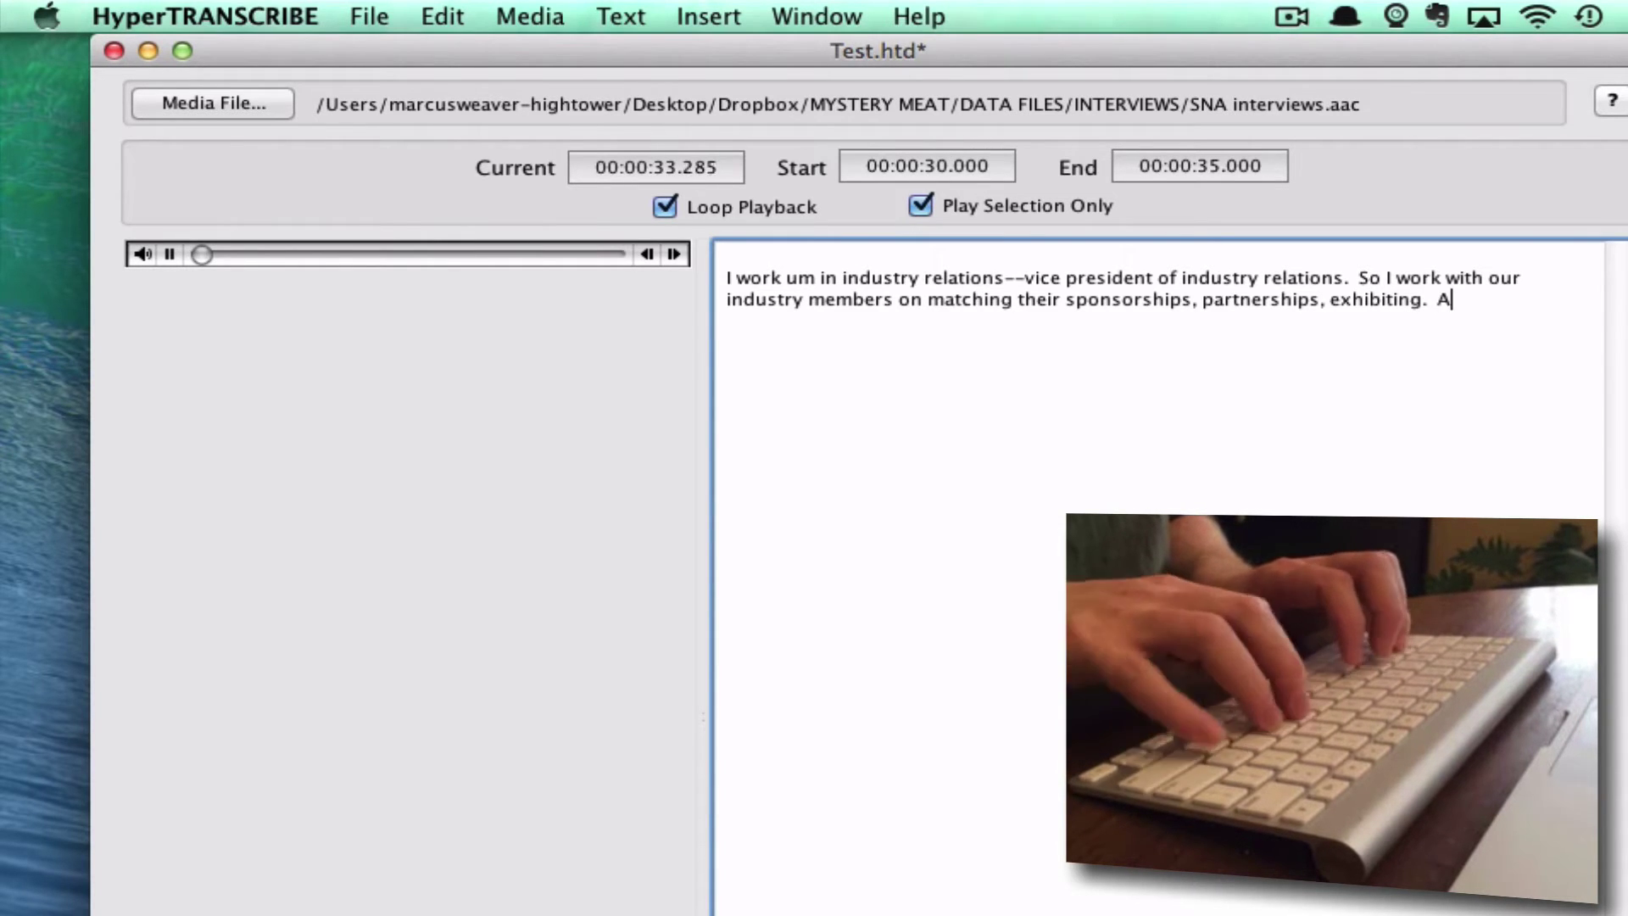
Advance to the next playback segment and replace "And it" with "Anything they do"
{"action": "key", "text": "super+Right"}
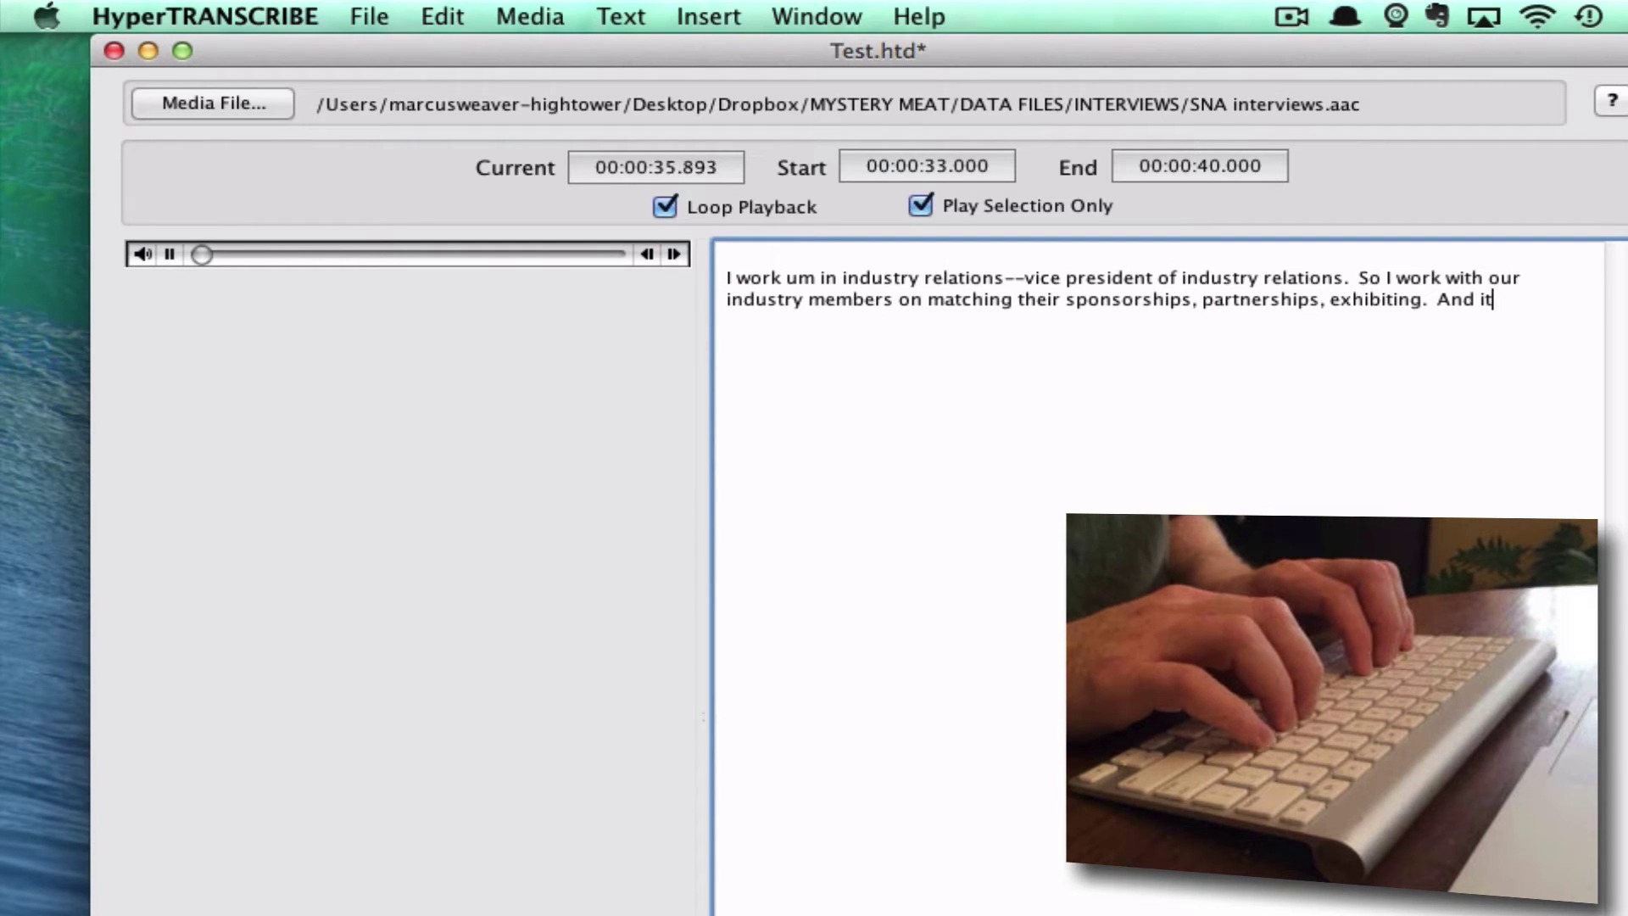
{"action": "key", "text": "BackSpace"}
{"action": "key", "text": "BackSpace"}
{"action": "key", "text": "BackSpace"}
{"action": "type", "text": "y"}
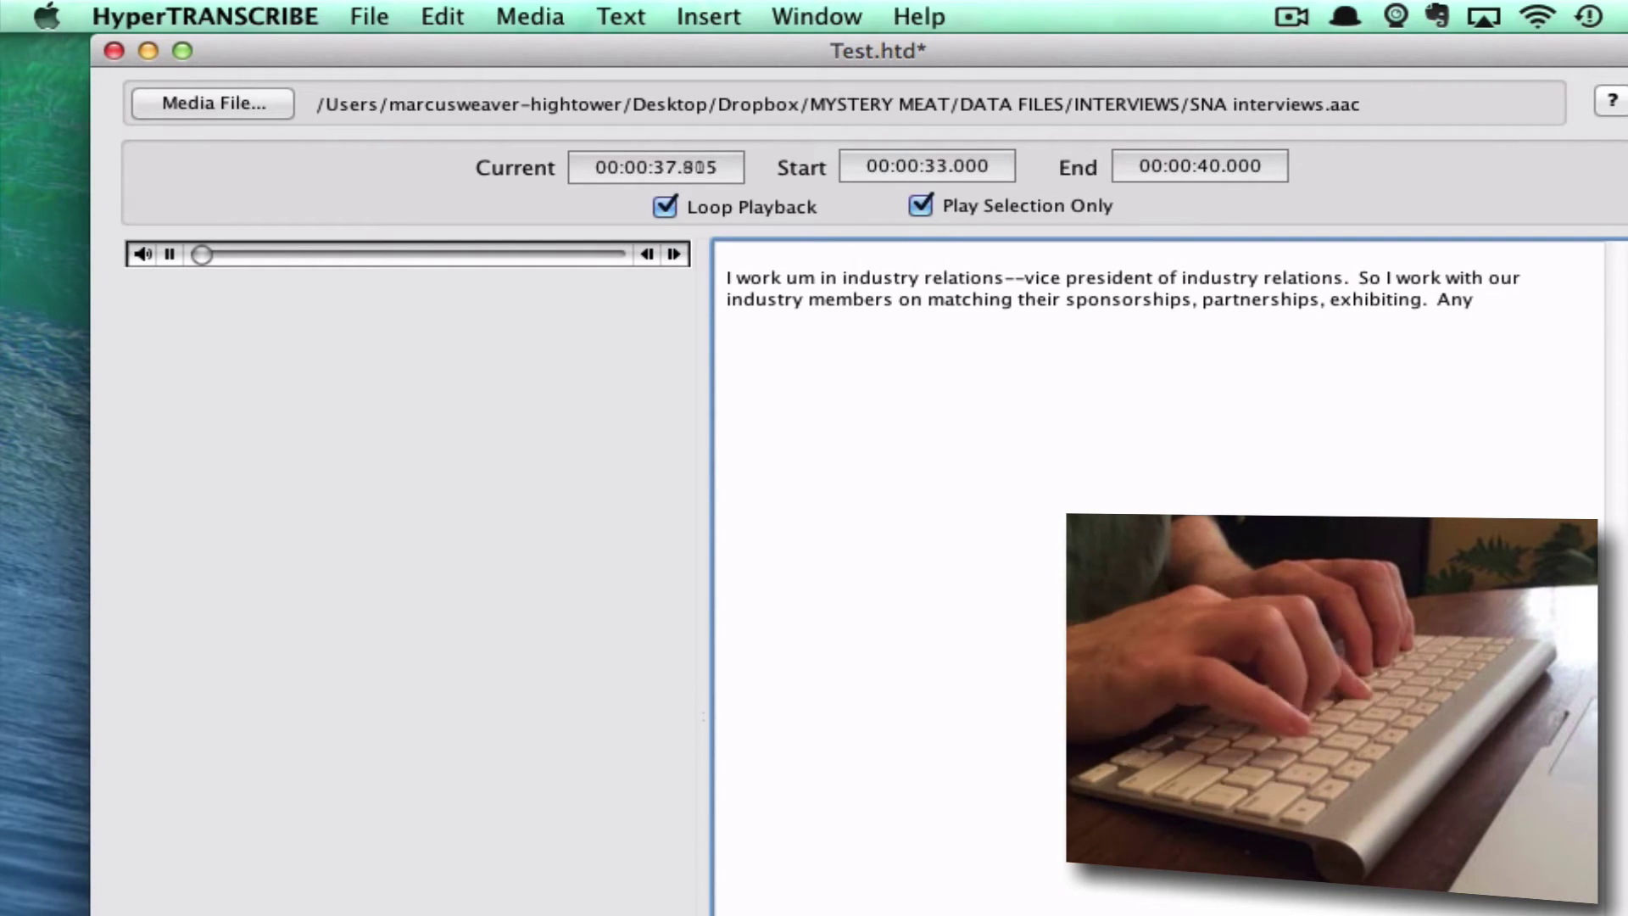
{"action": "type", "text": "thing they do"}
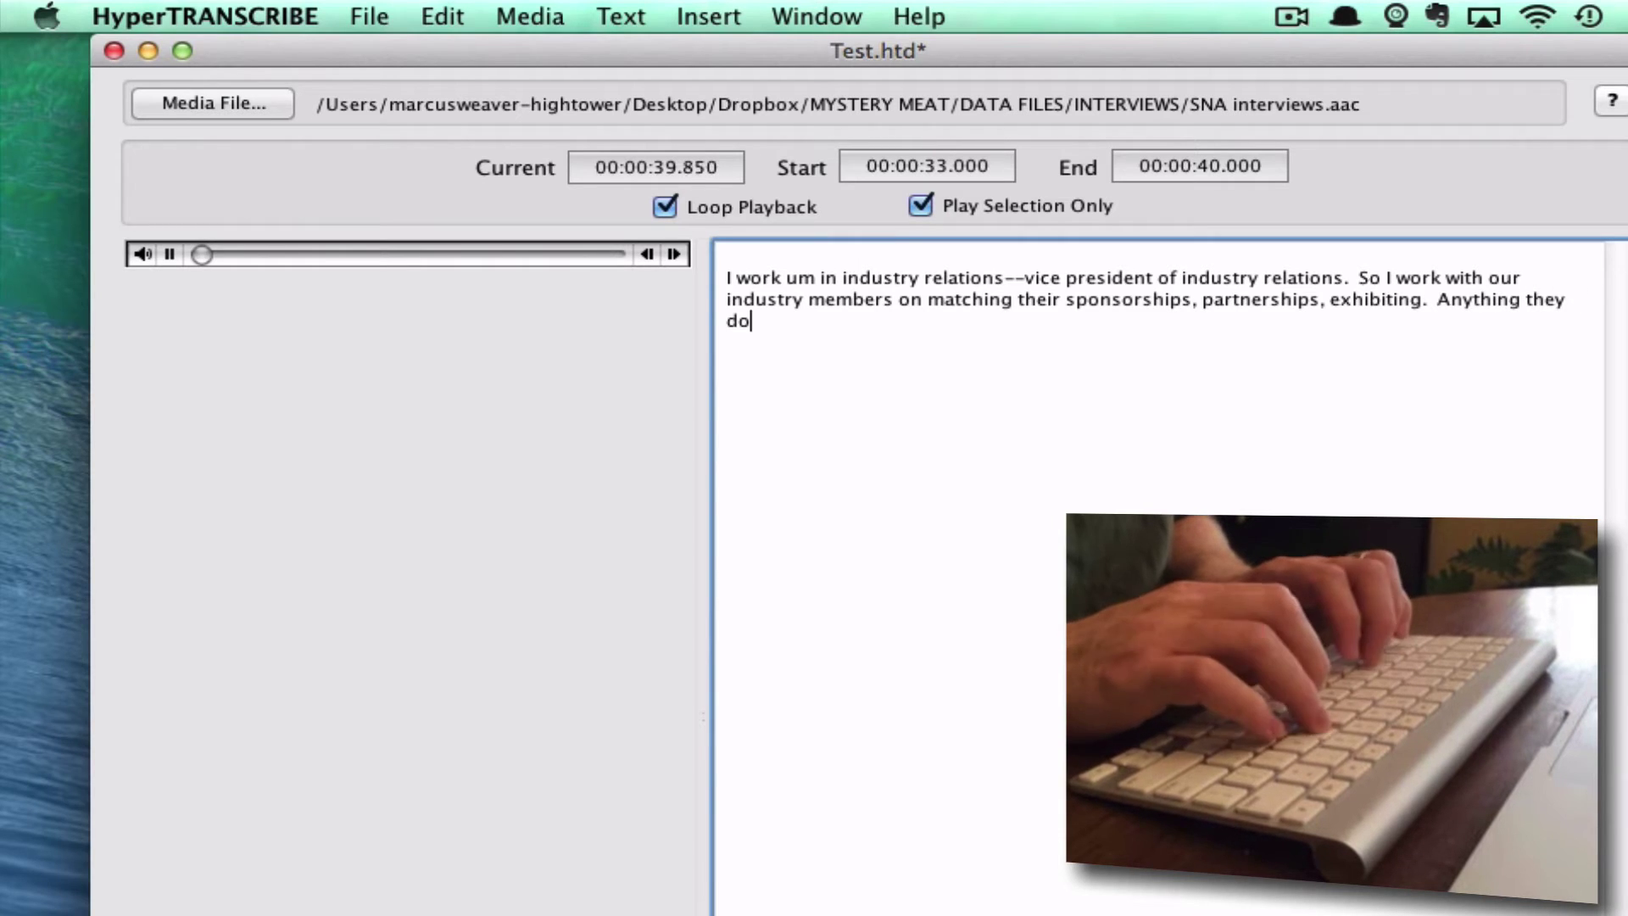
Complete the third sentence with "with the Association." and advance playback to the next segment
{"action": "key", "text": "super+Right"}
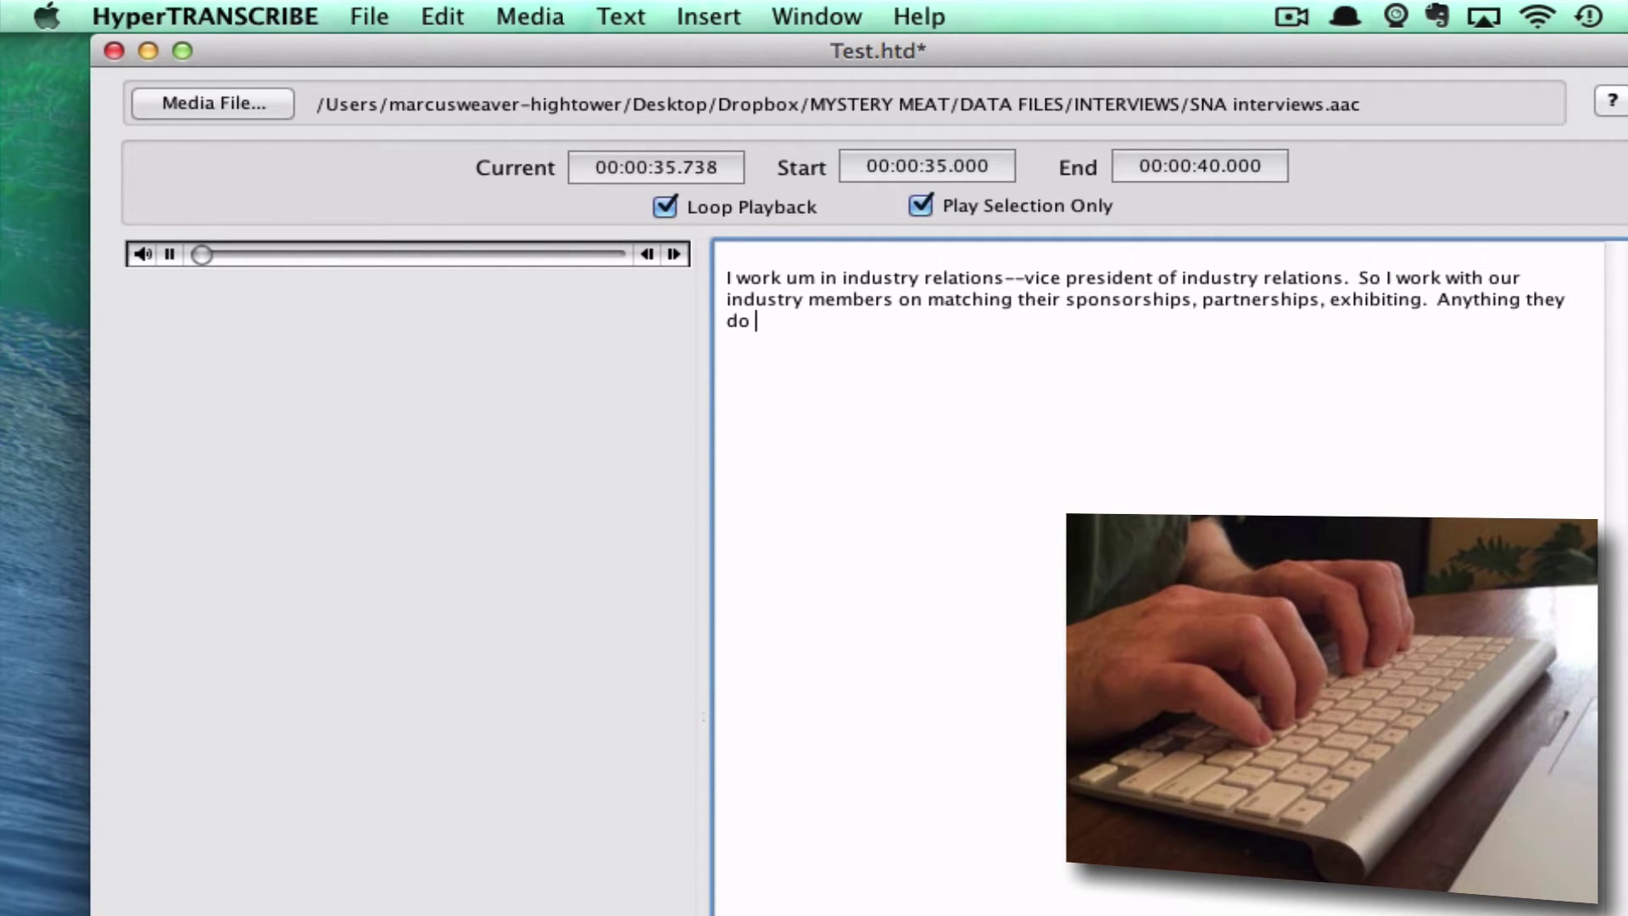
{"action": "type", "text": "with the a"}
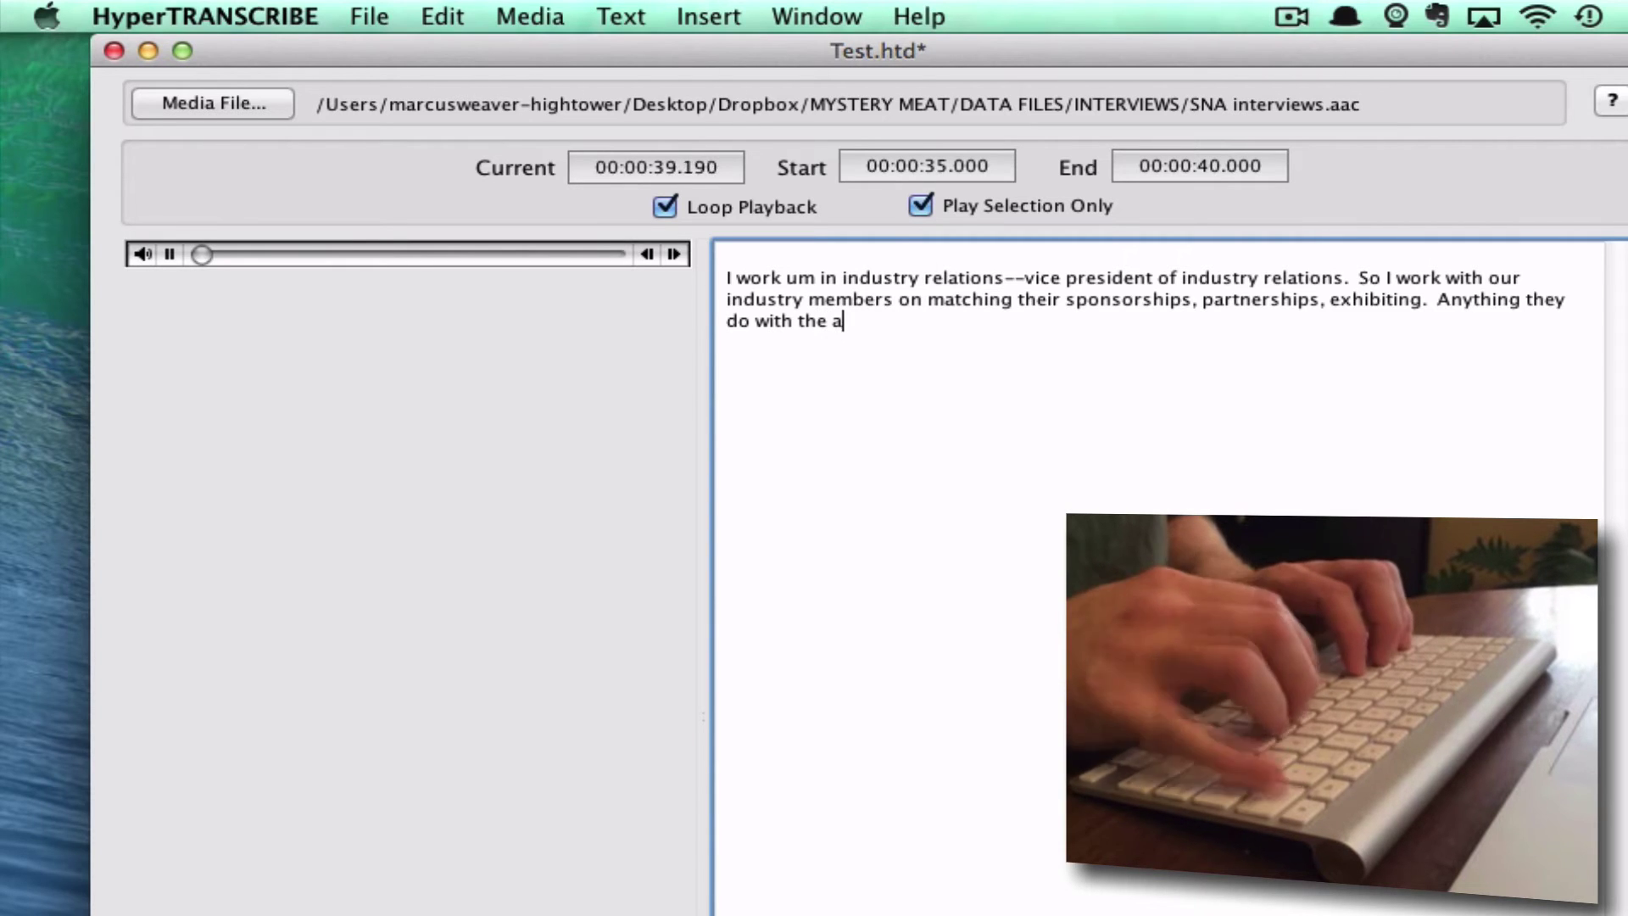
{"action": "key", "text": "BackSpace"}
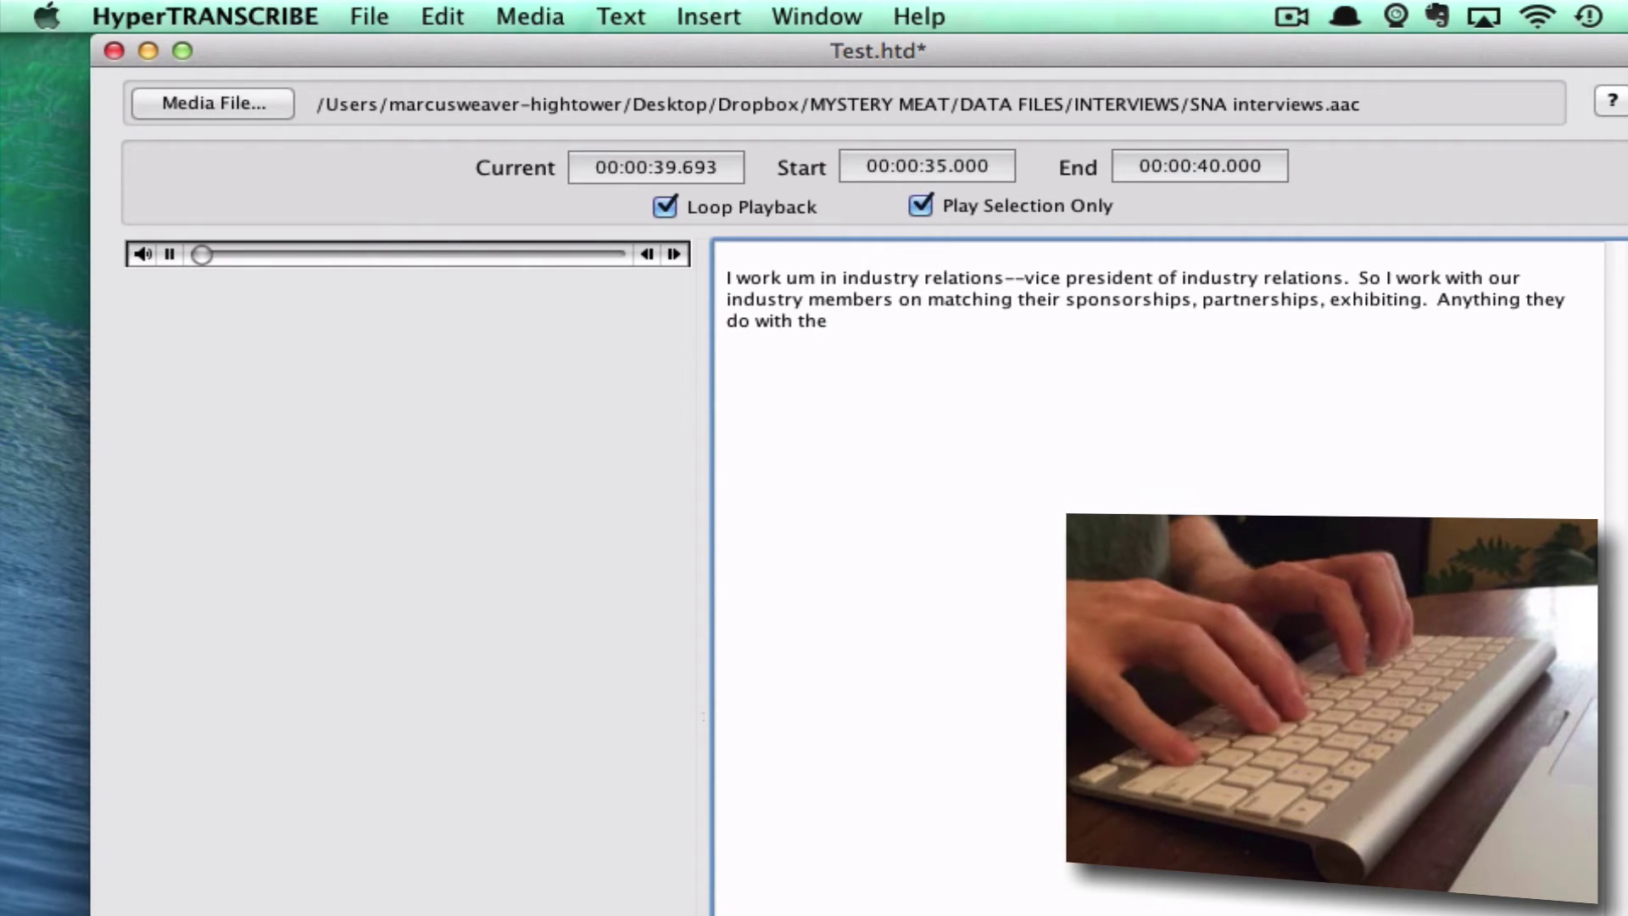
{"action": "type", "text": "Association."}
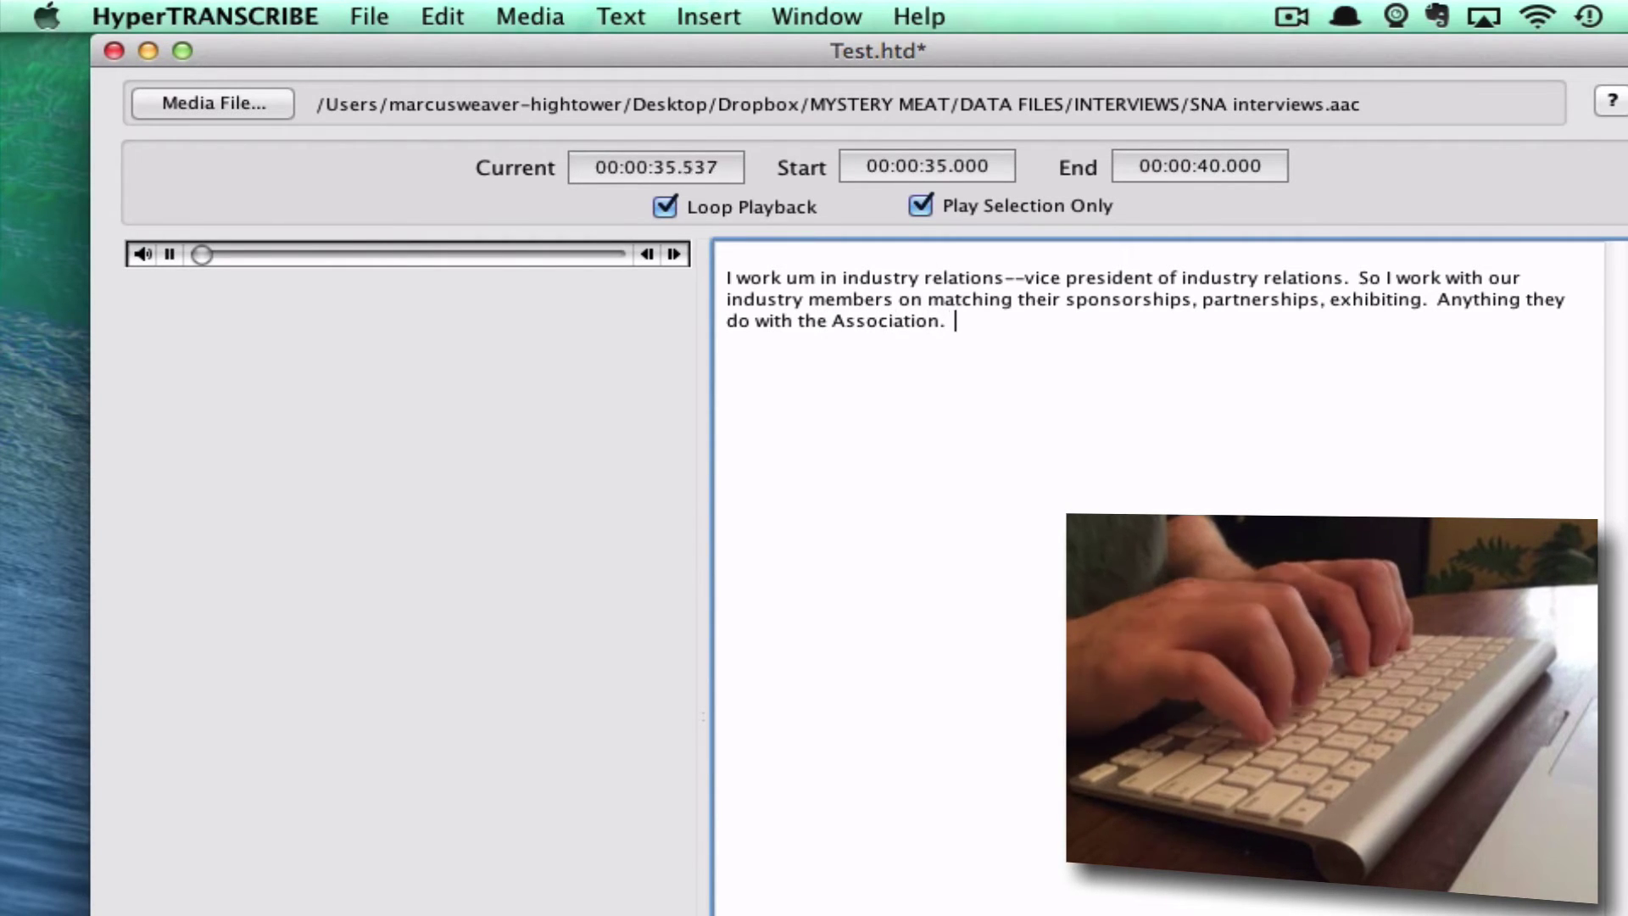
{"action": "key", "text": "super+Right"}
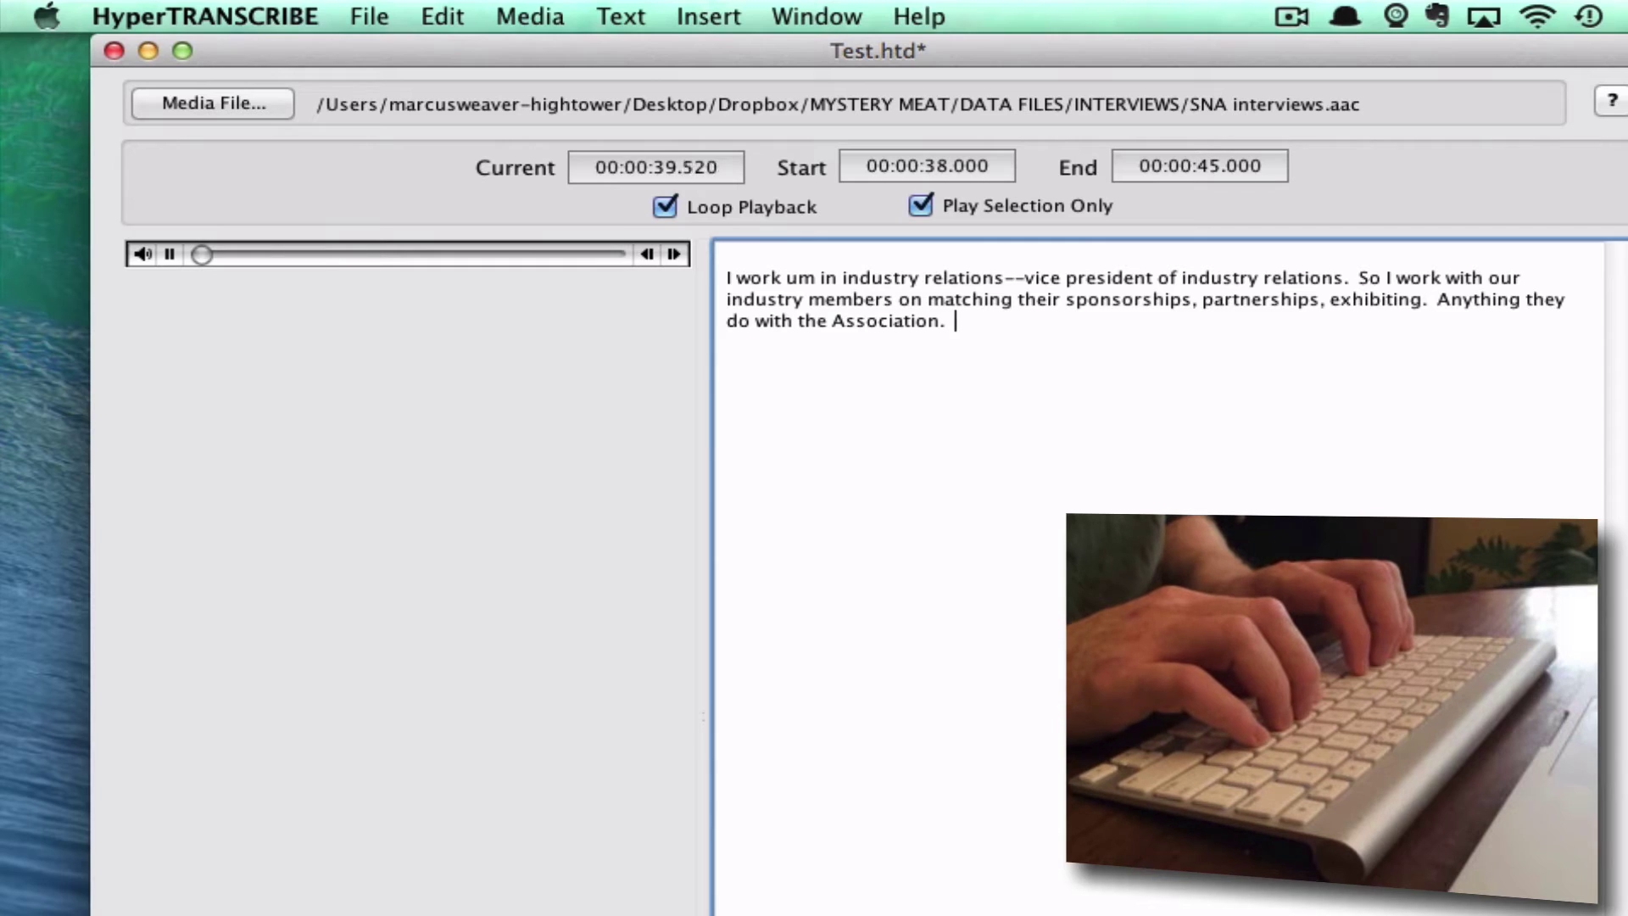
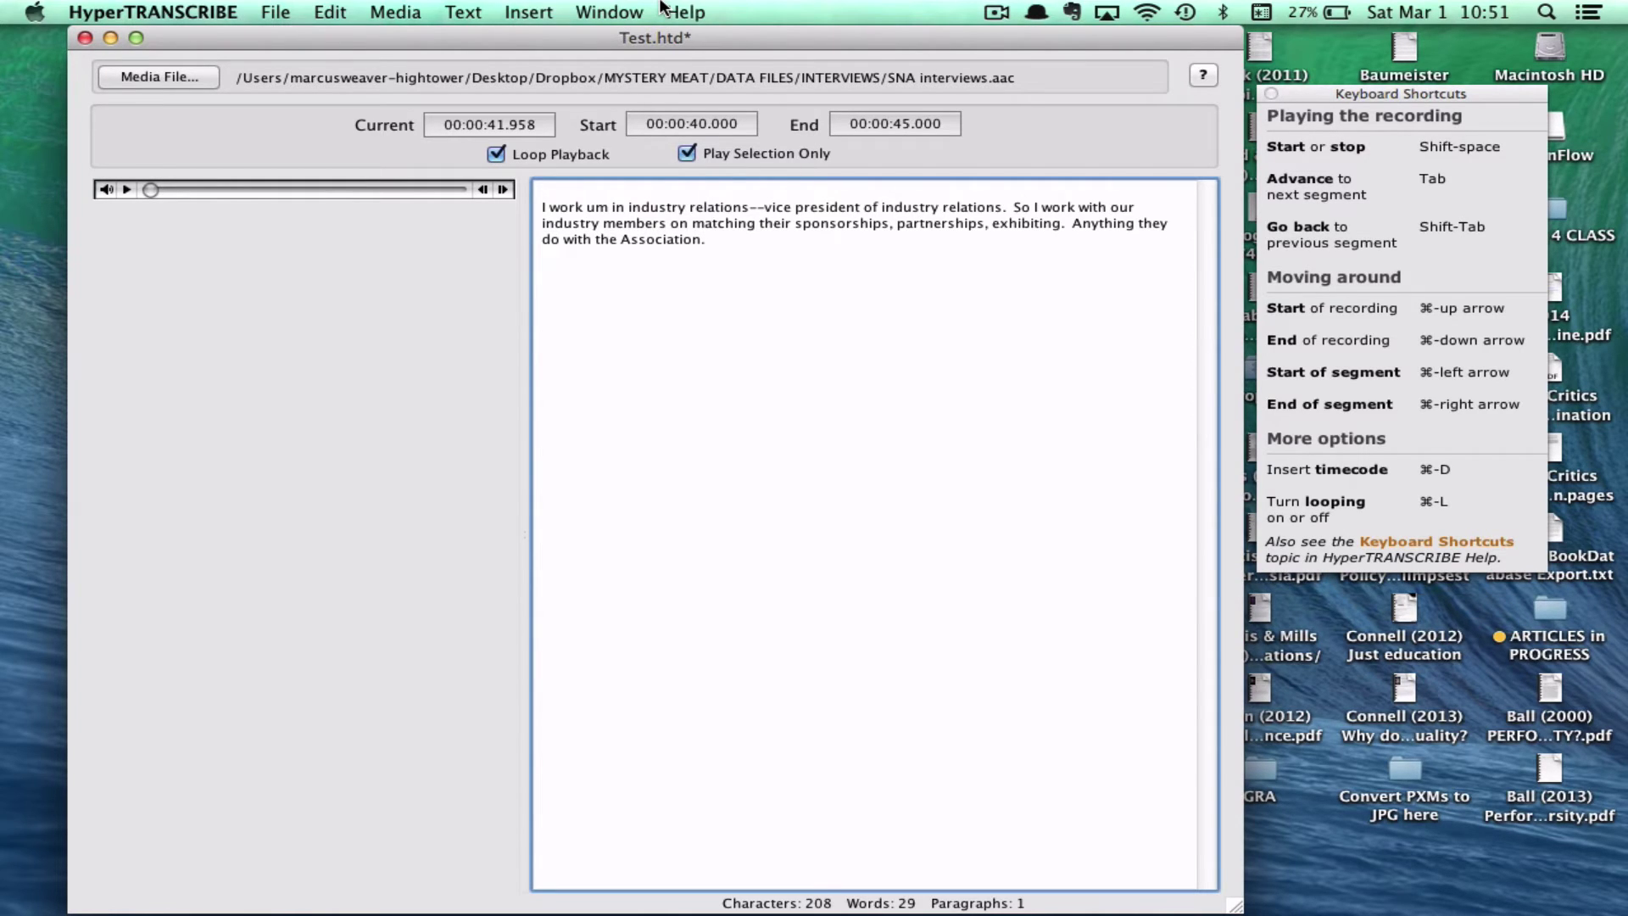
Insert a time code for the current playback position on a new line below the transcribed paragraph
{"action": "left_click", "coordinate": [529, 11]}
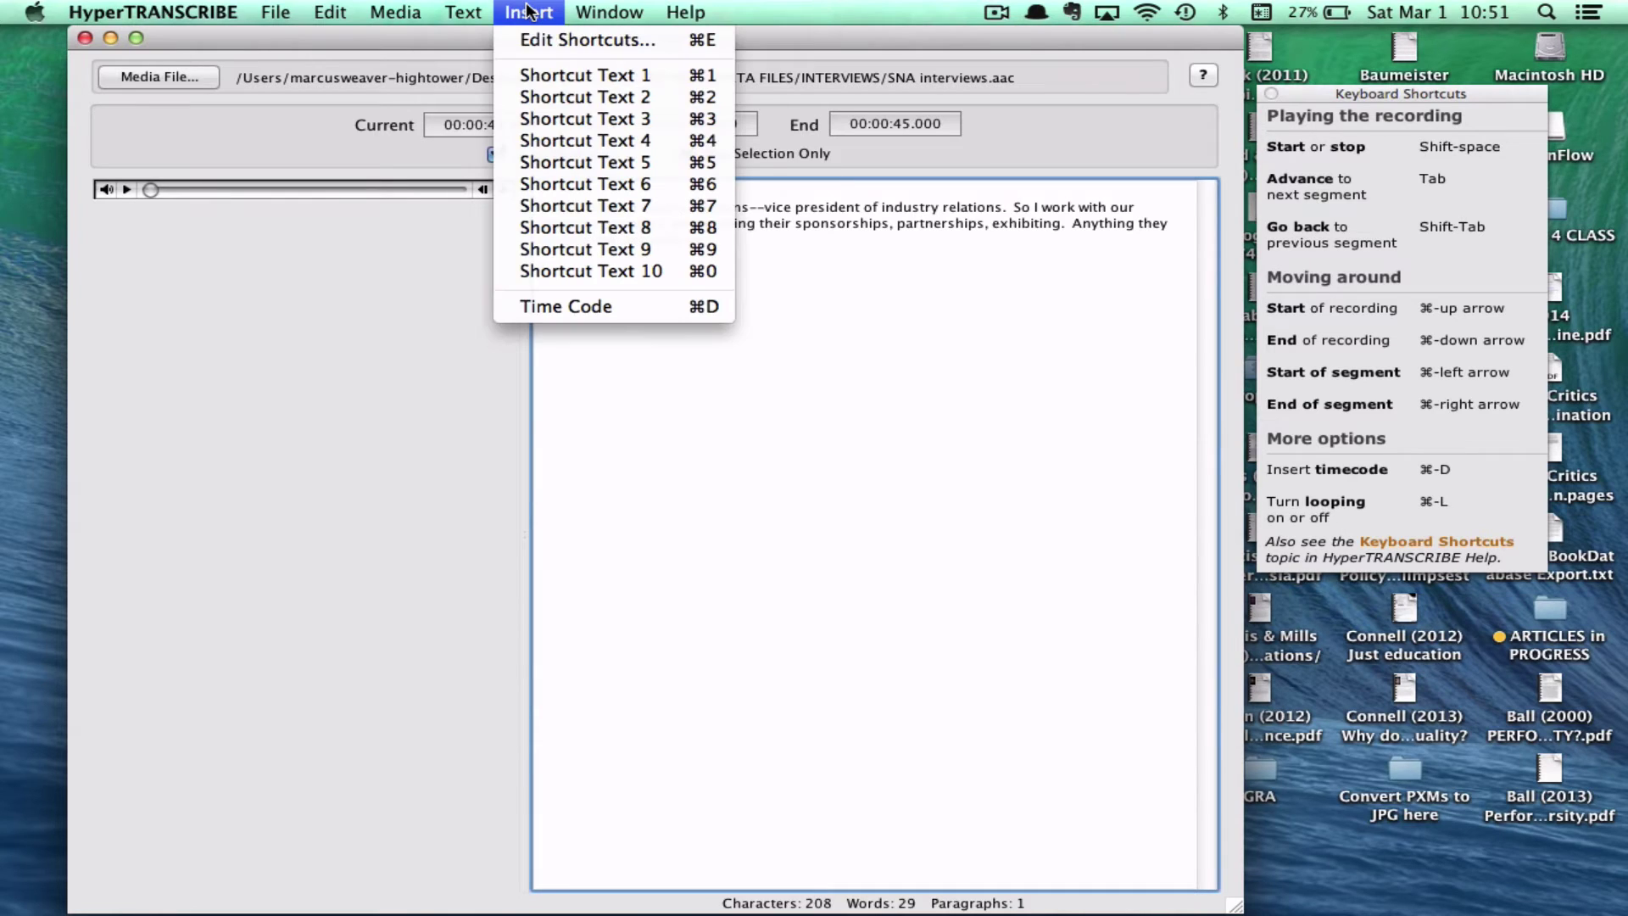
{"action": "left_click", "coordinate": [559, 306]}
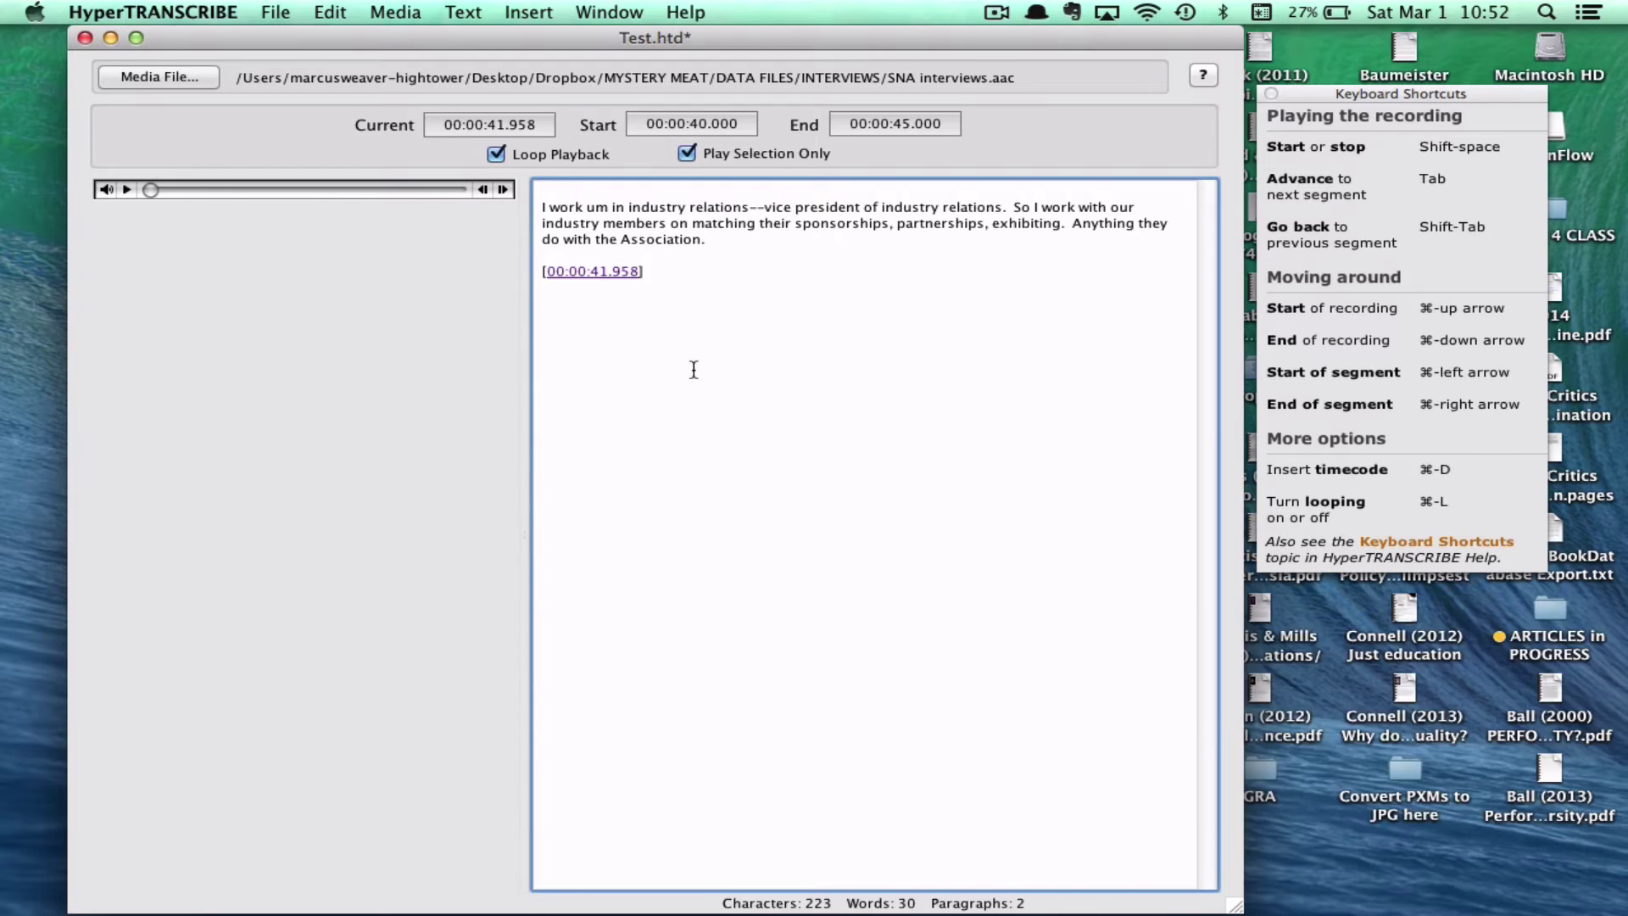
{"action": "key", "text": "Return"}
Open the shortcut text settings and define the Cmd 1 text as the interviewer's initials followed by a colon
{"action": "left_click", "coordinate": [528, 11]}
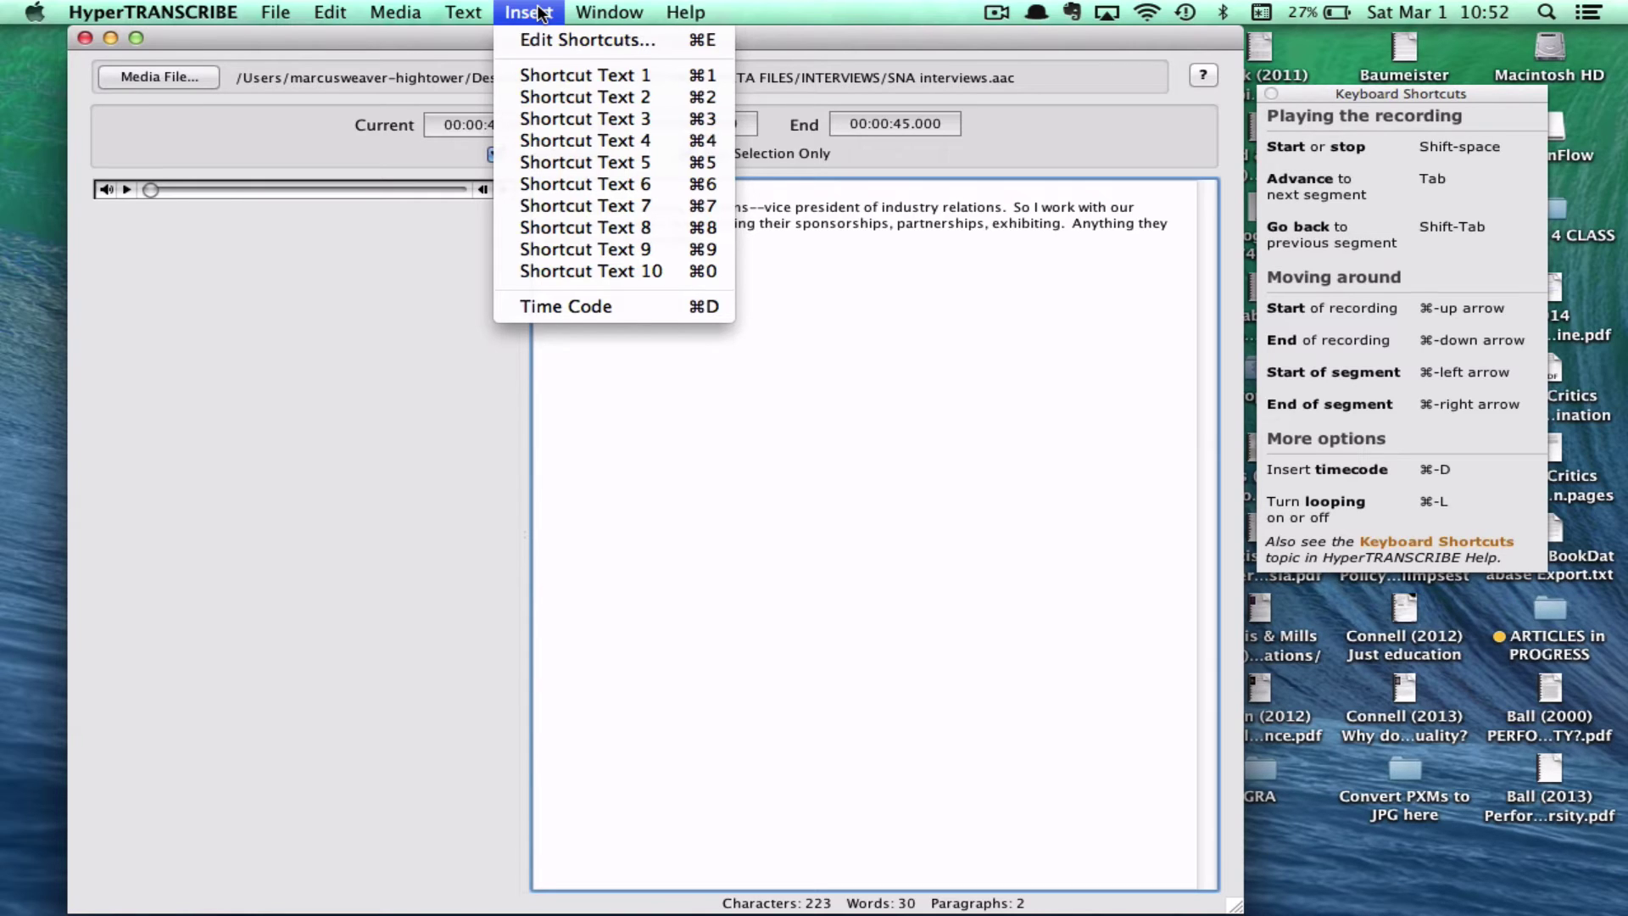
{"action": "mouse_move", "coordinate": [681, 8]}
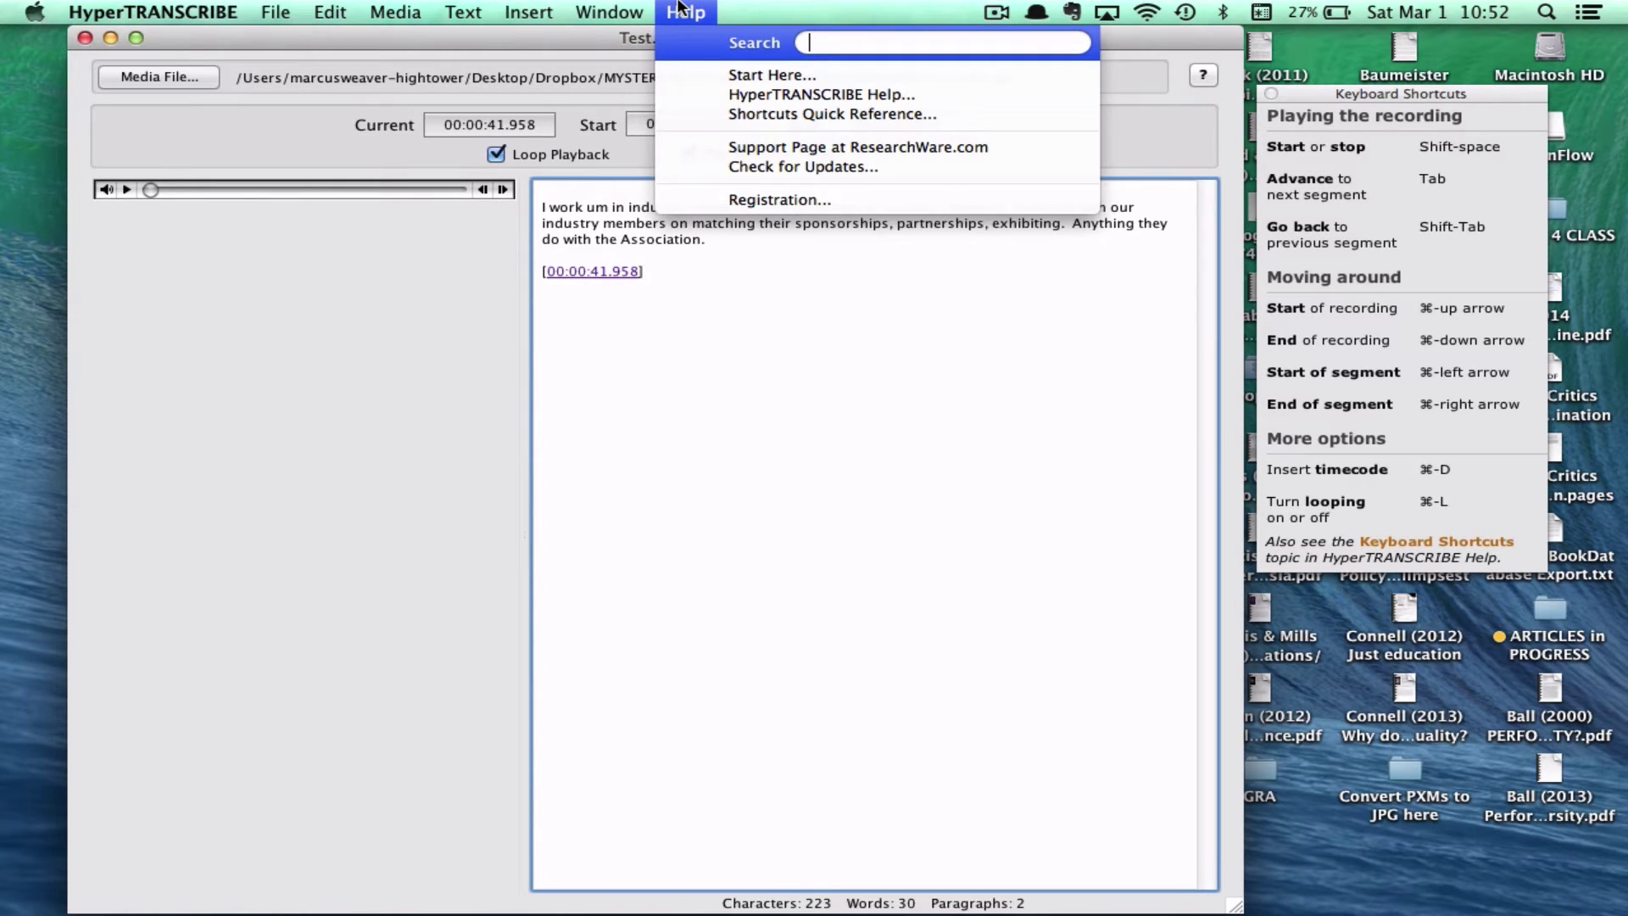
{"action": "mouse_move", "coordinate": [568, 8]}
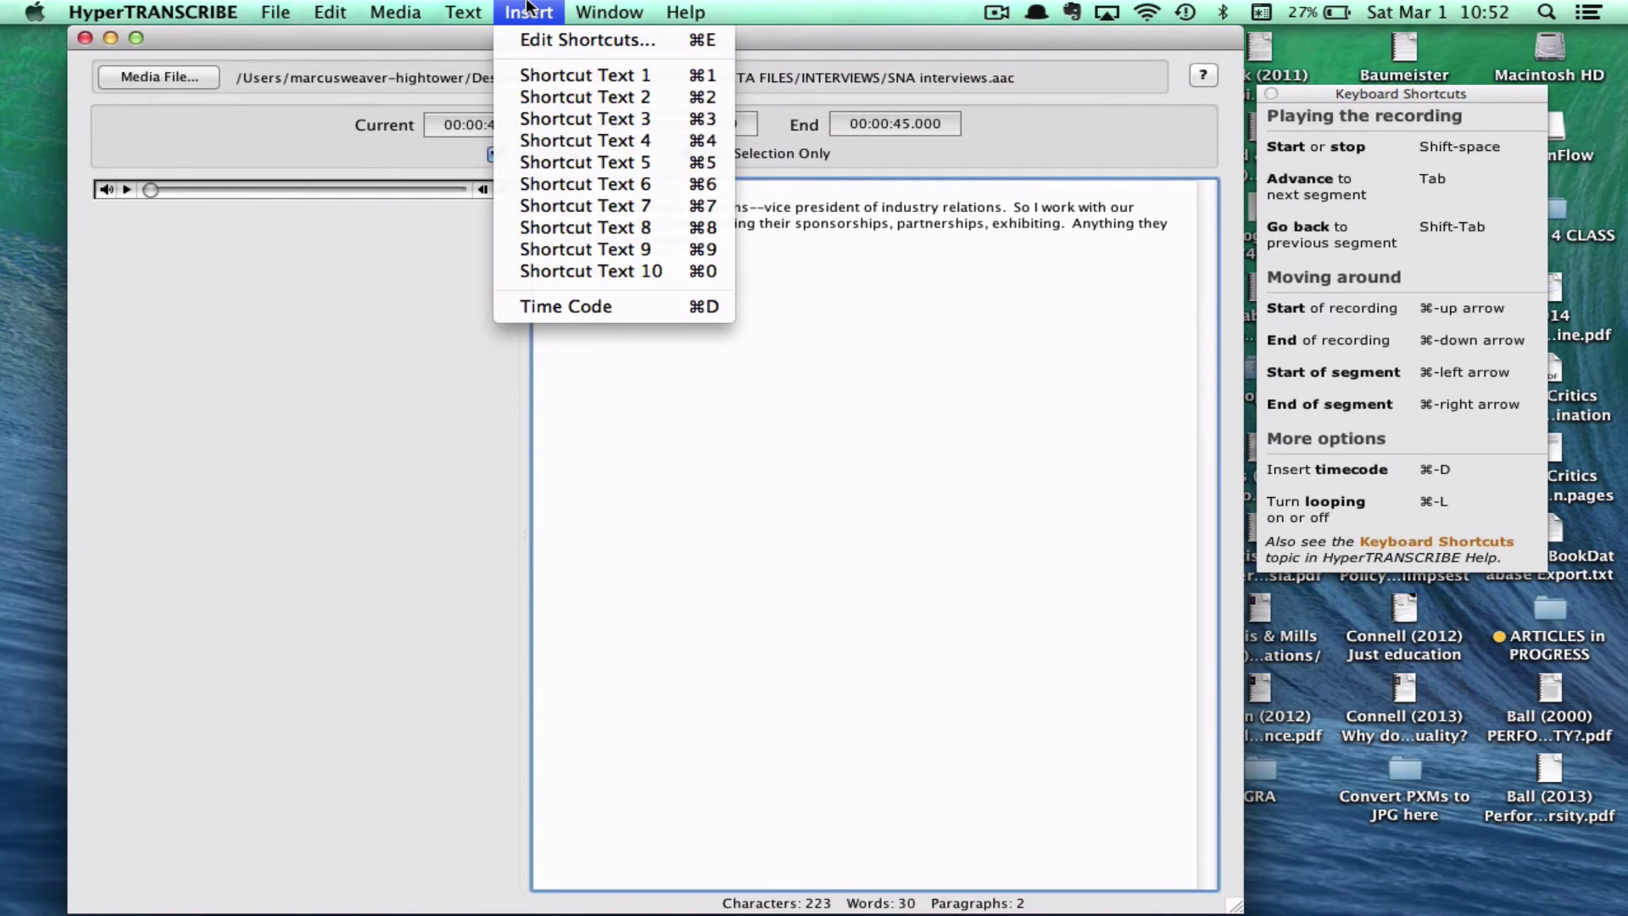
{"action": "left_click", "coordinate": [524, 42]}
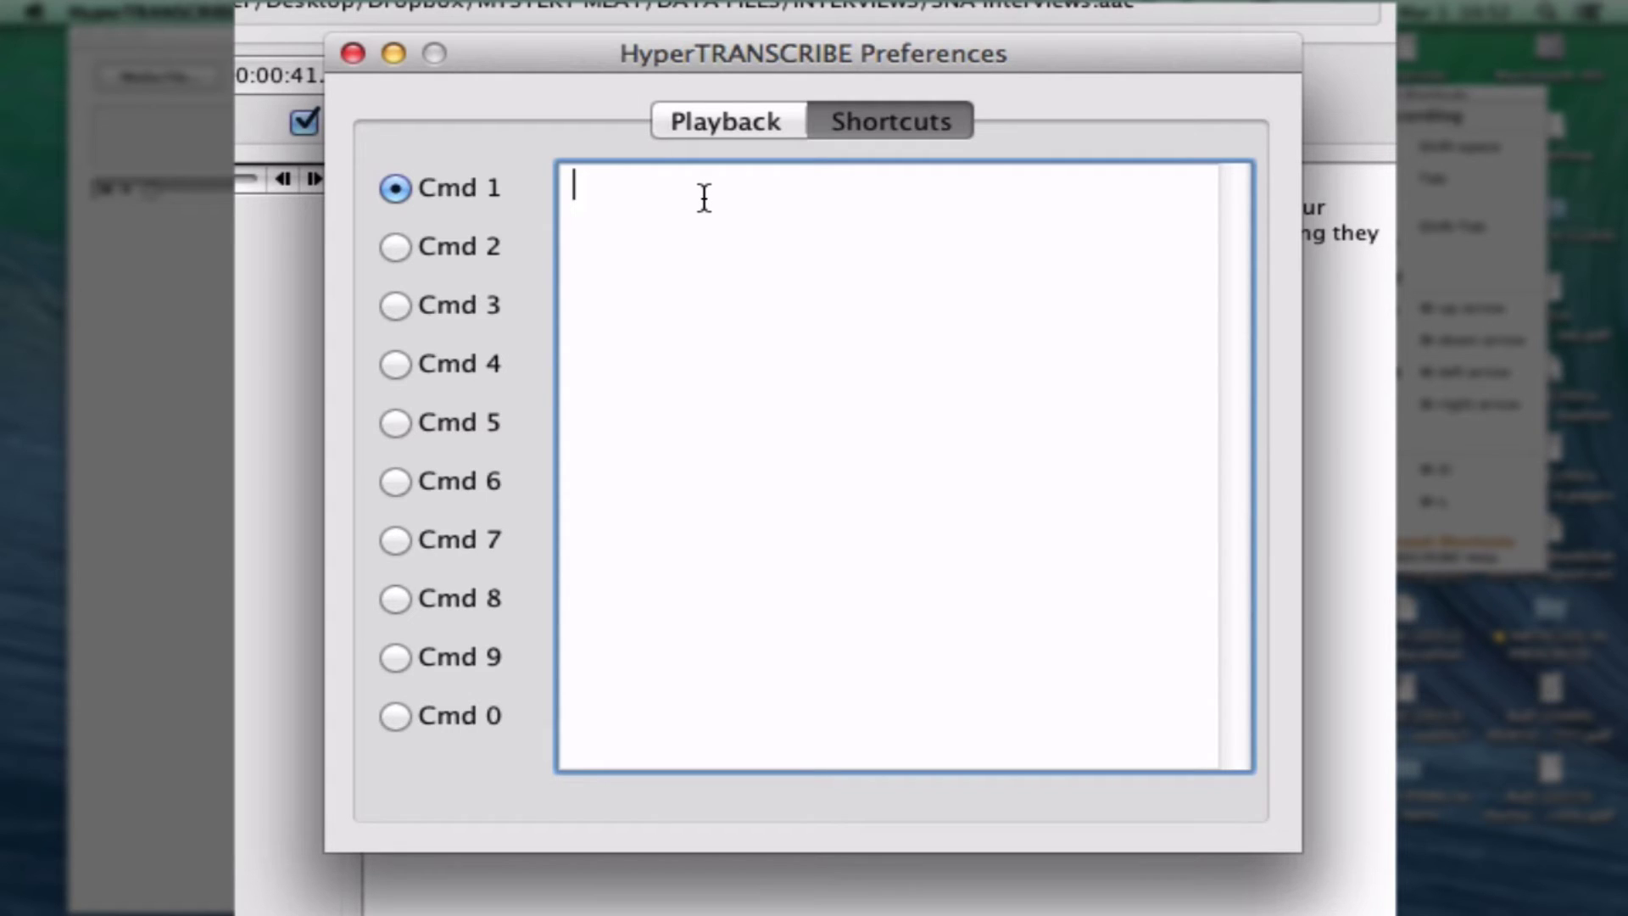
{"action": "type", "text": "M"}
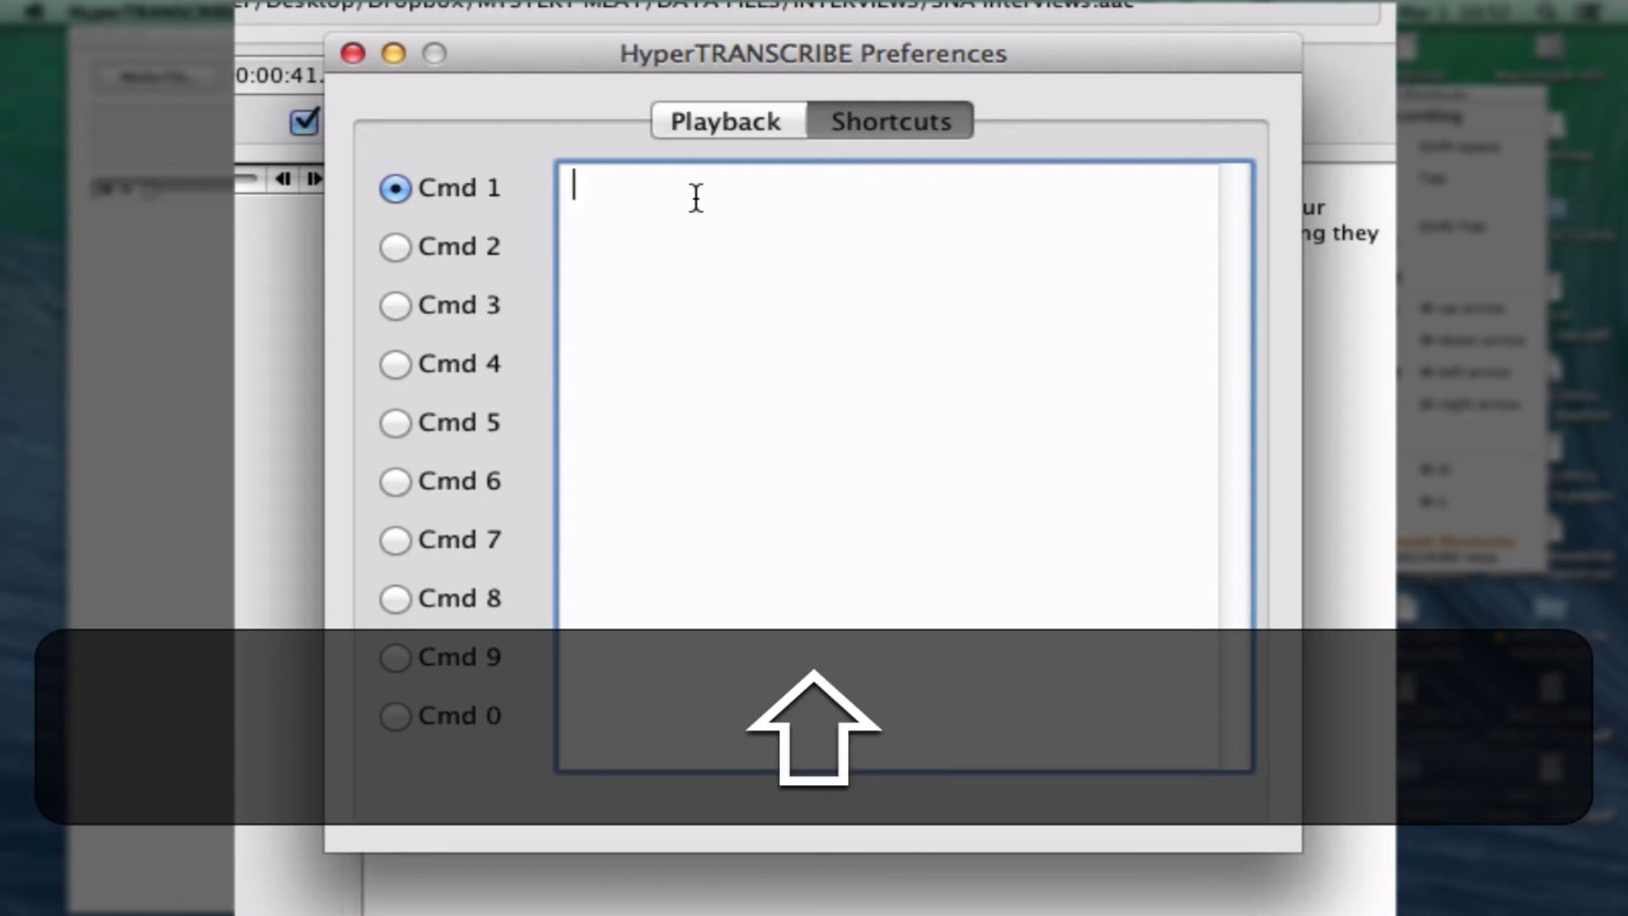
{"action": "type", "text": "WH:"}
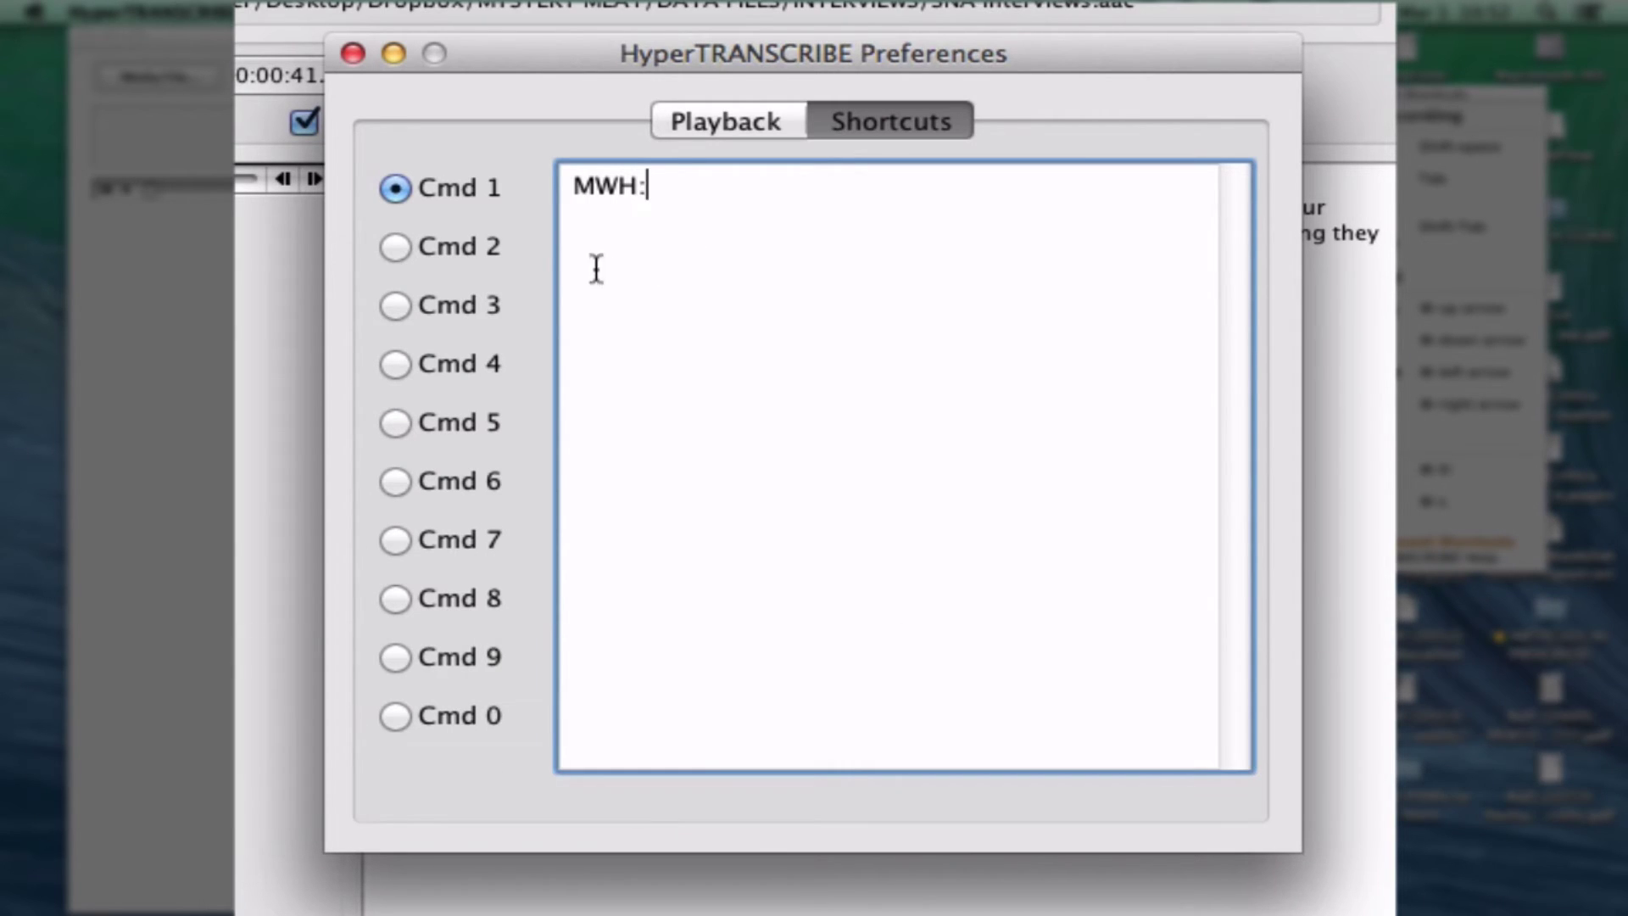
Define the Cmd 2 shortcut text as the interviewee's first name followed by a colon
{"action": "left_click", "coordinate": [397, 246]}
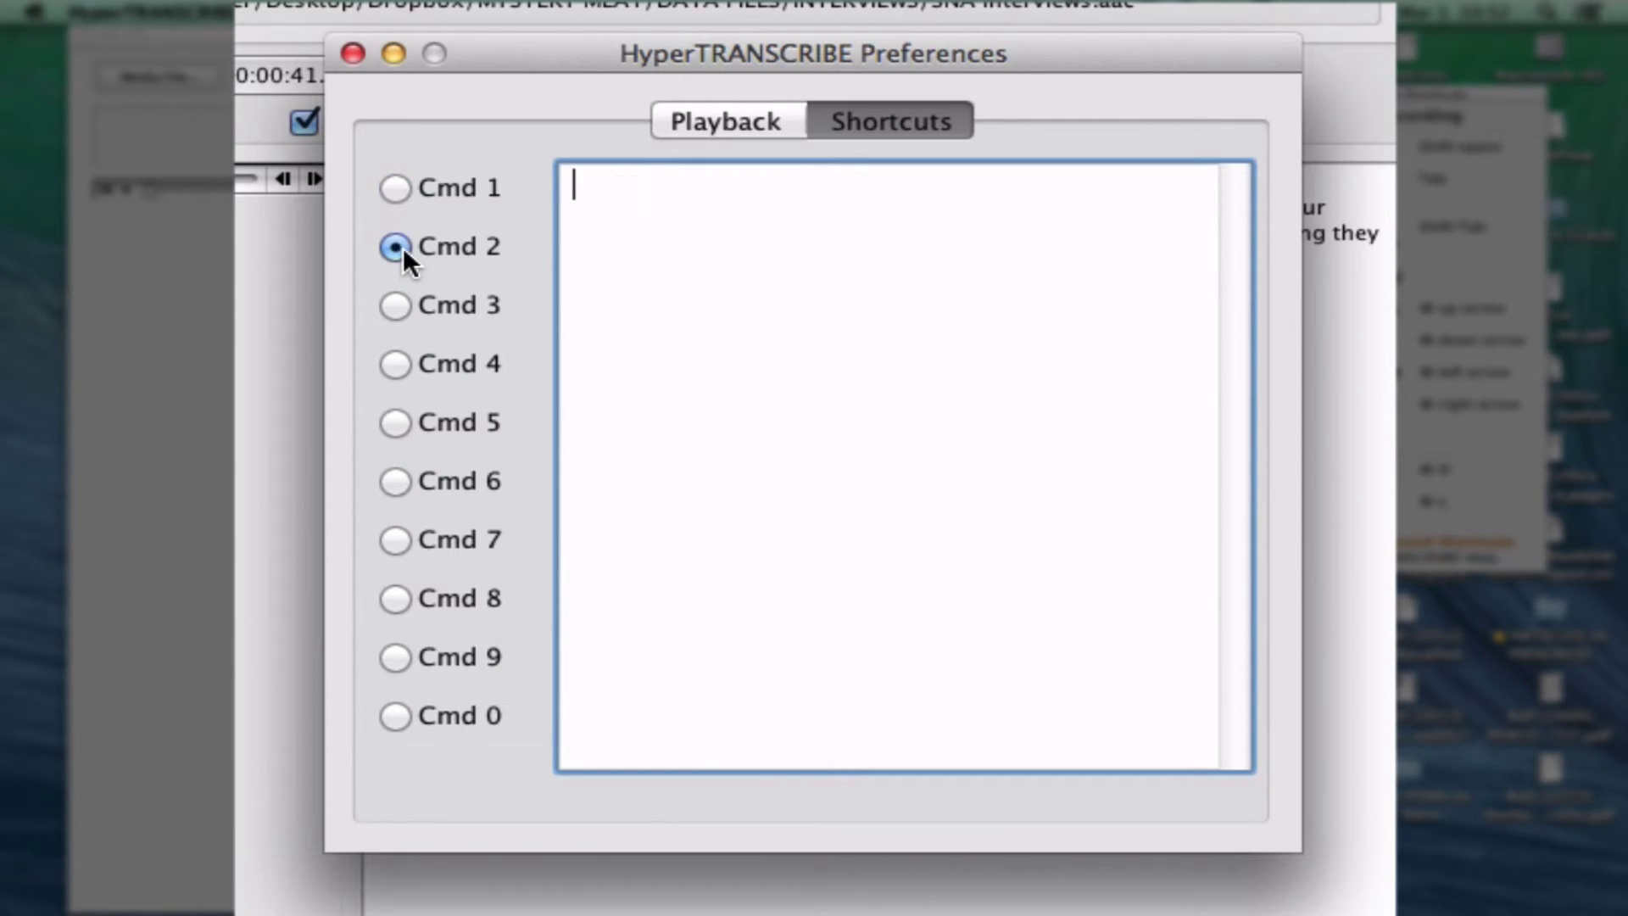
{"action": "key", "text": "shift"}
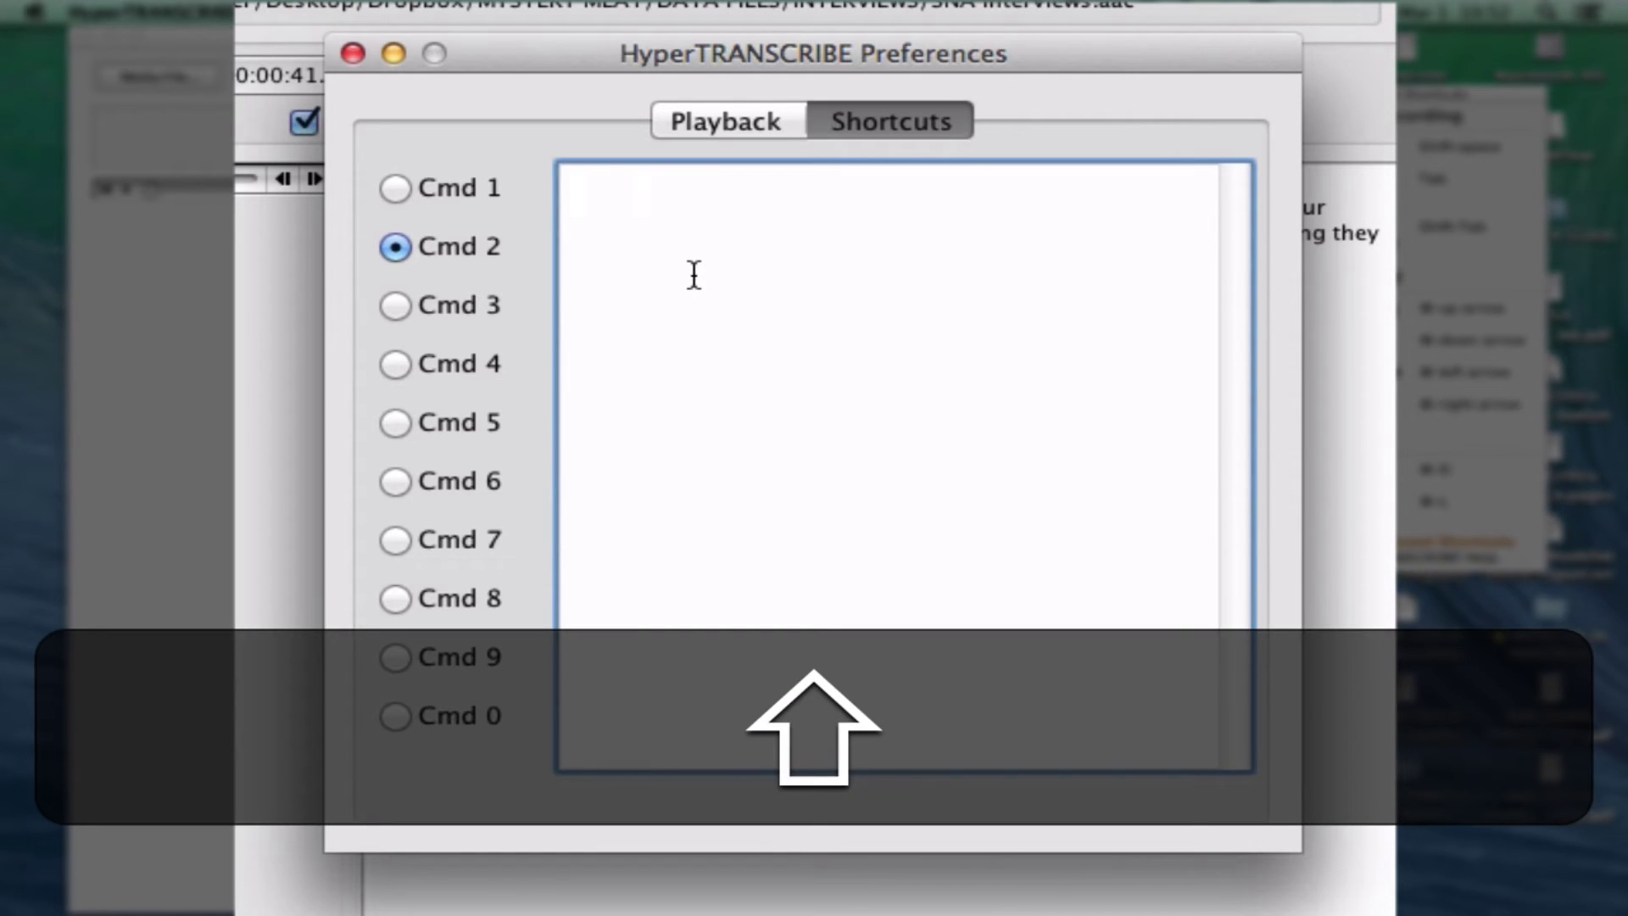
{"action": "type", "text": "Su"}
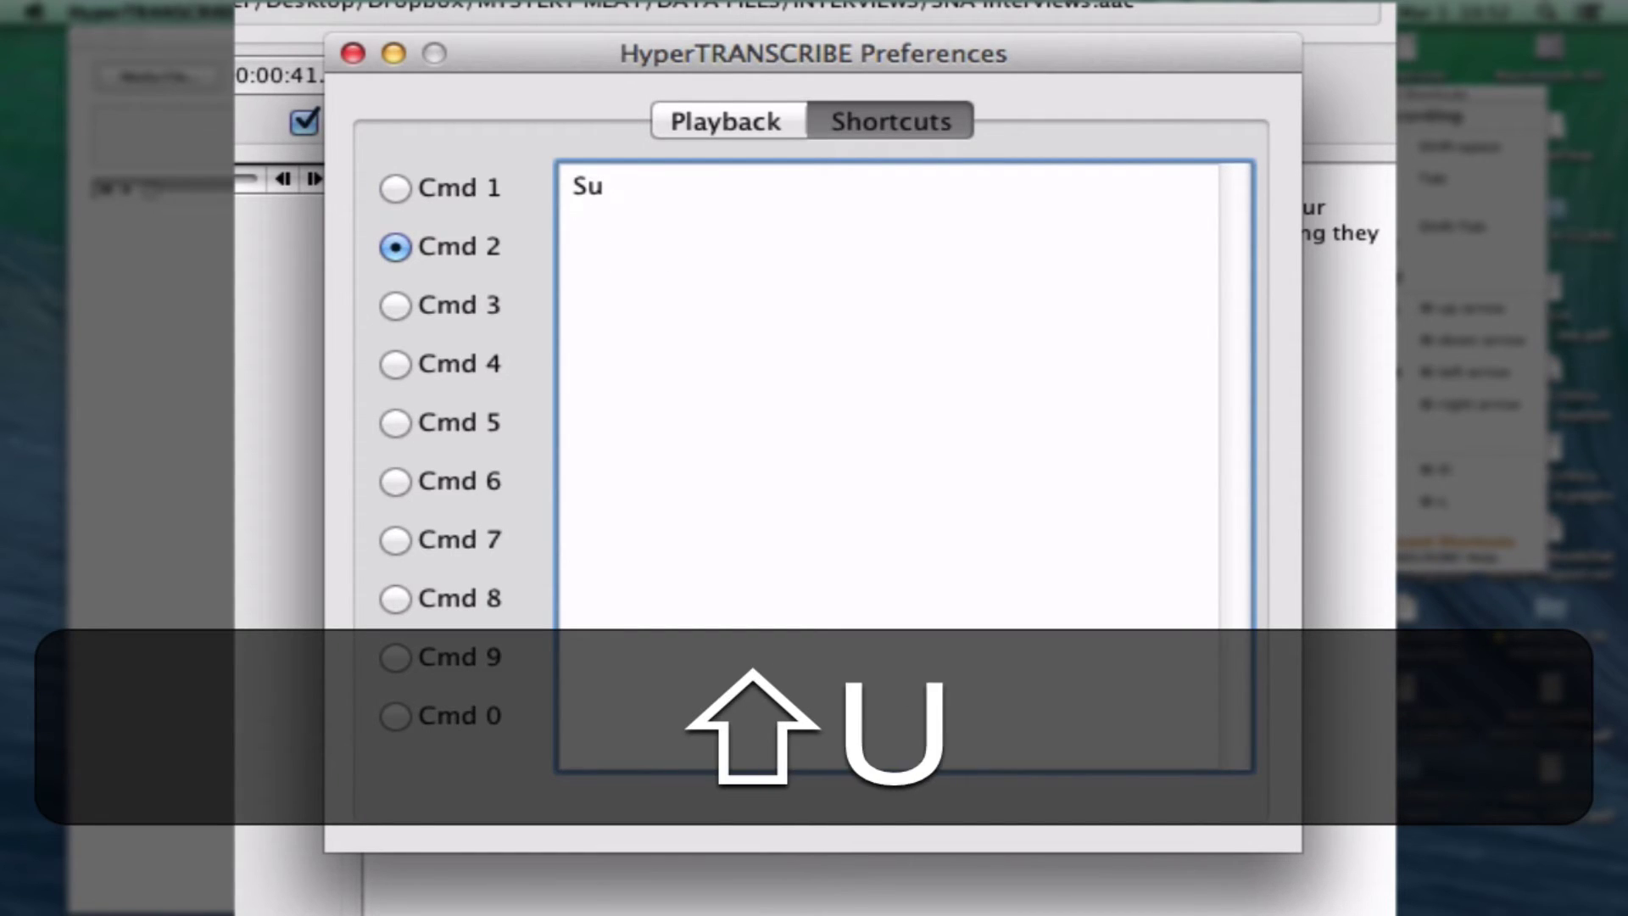
{"action": "type", "text": "san:"}
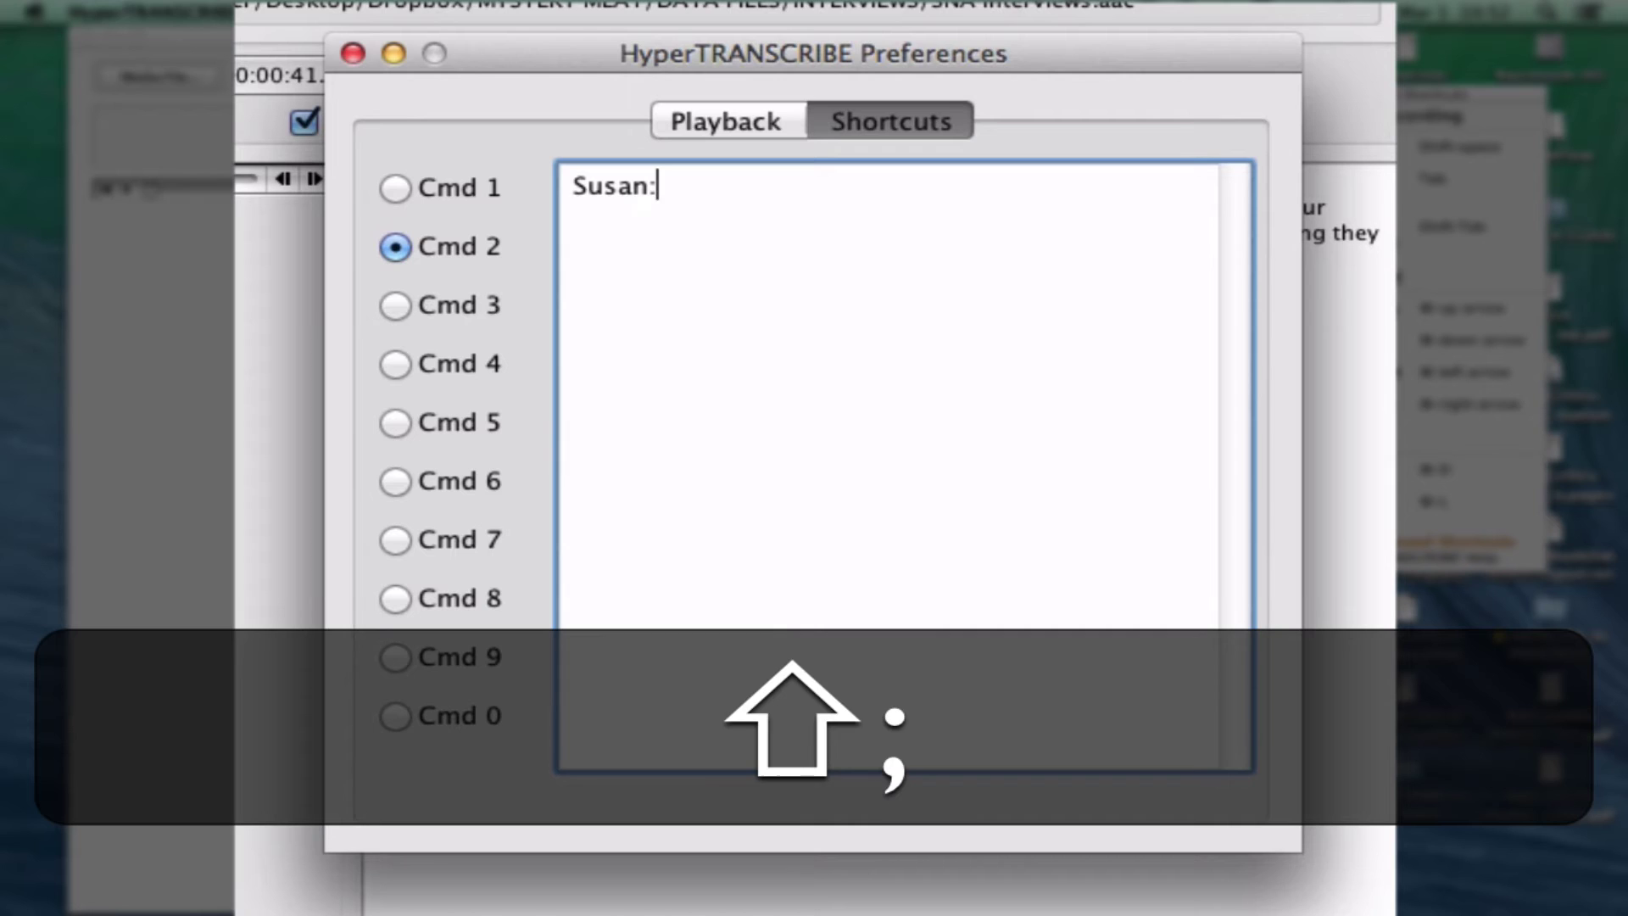
Fill the Cmd 3 shortcut with the sample lines "jal;thoajsdflhasdf", "ashdf;lhasdf", a blank line and "ashdfphasdfh", and display the playback preferences
{"action": "left_click", "coordinate": [397, 305]}
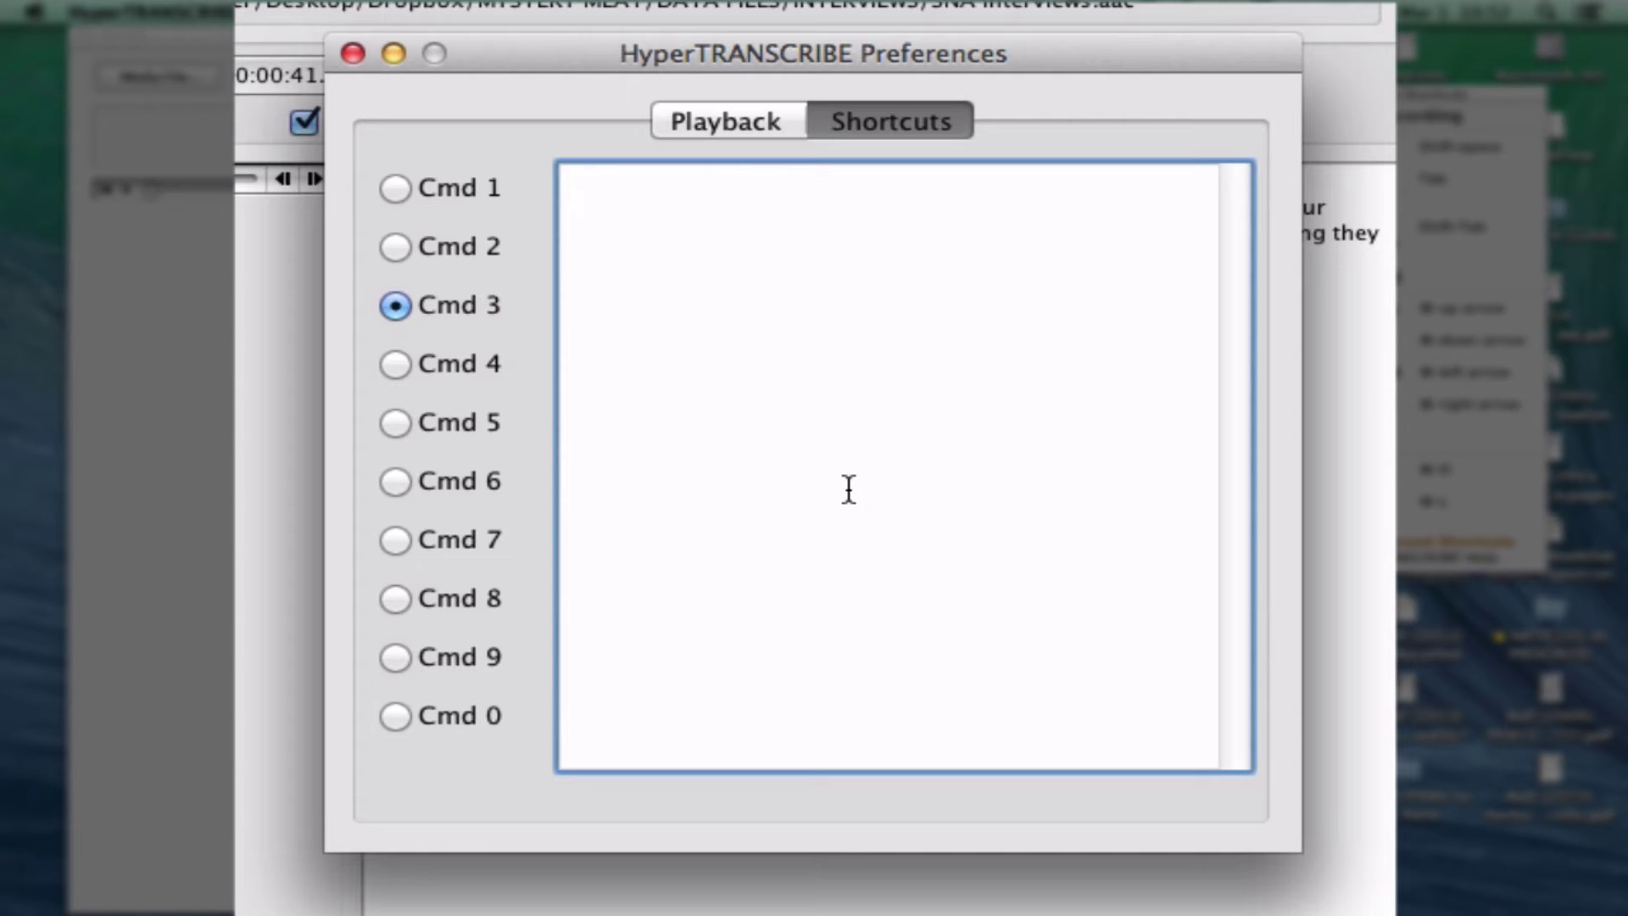
{"action": "type", "text": "jal;thoajsdflhasdf"}
{"action": "key", "text": "Return"}
{"action": "type", "text": "ashdf;lhasdf"}
{"action": "key", "text": "Return"}
{"action": "key", "text": "Return"}
{"action": "type", "text": "ashdfphasdfh"}
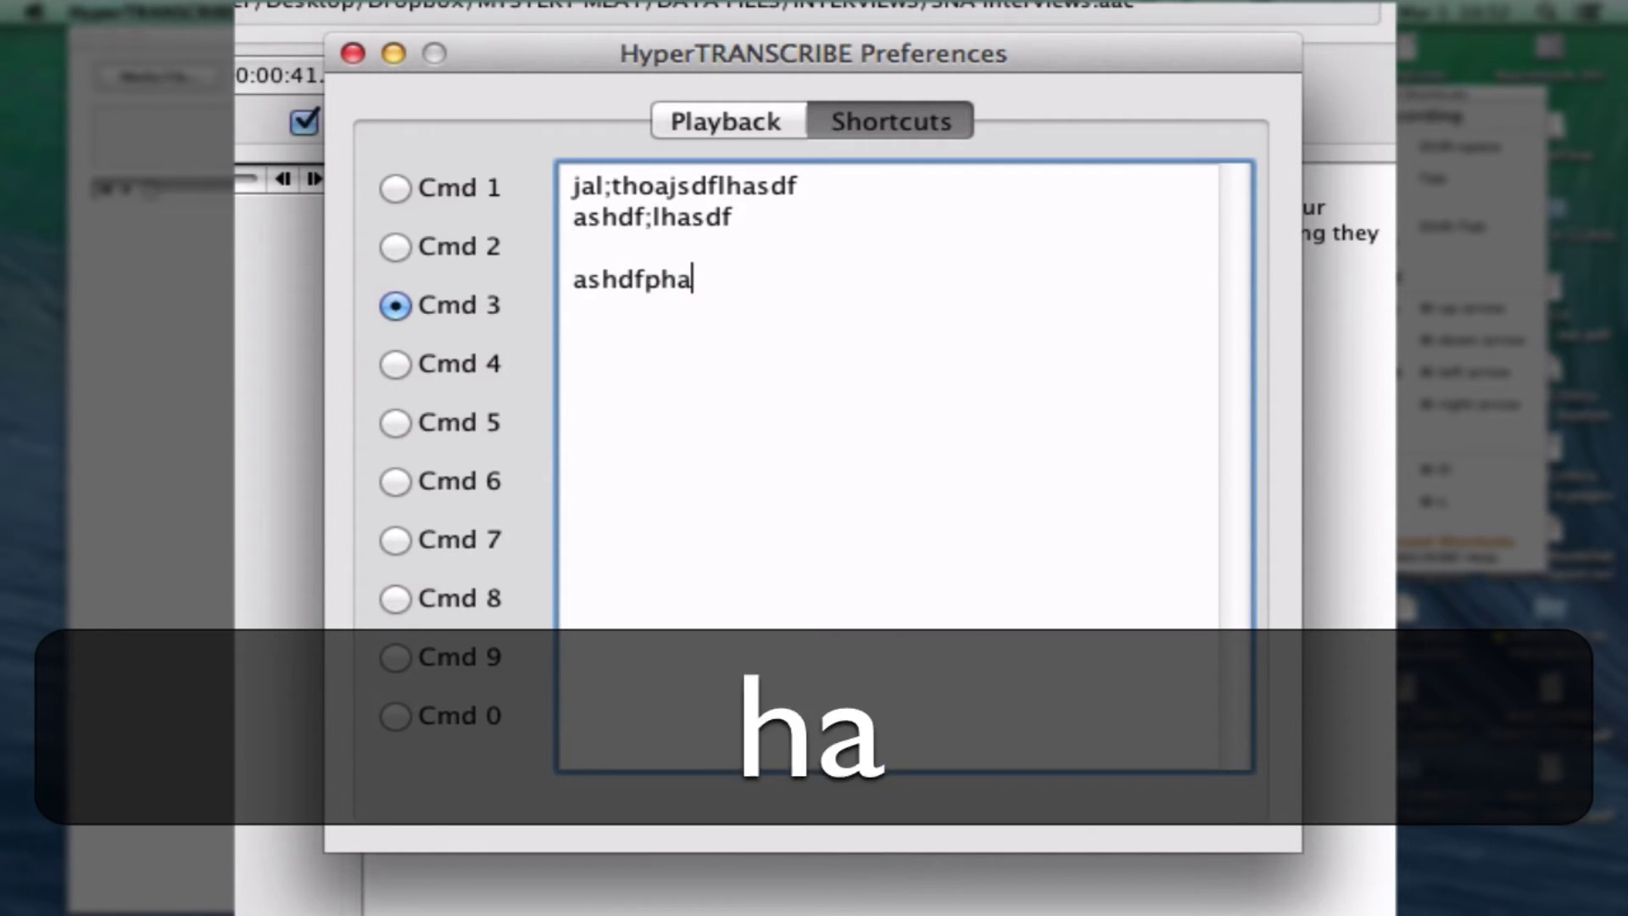
{"action": "key", "text": "Return"}
{"action": "key", "text": "Return"}
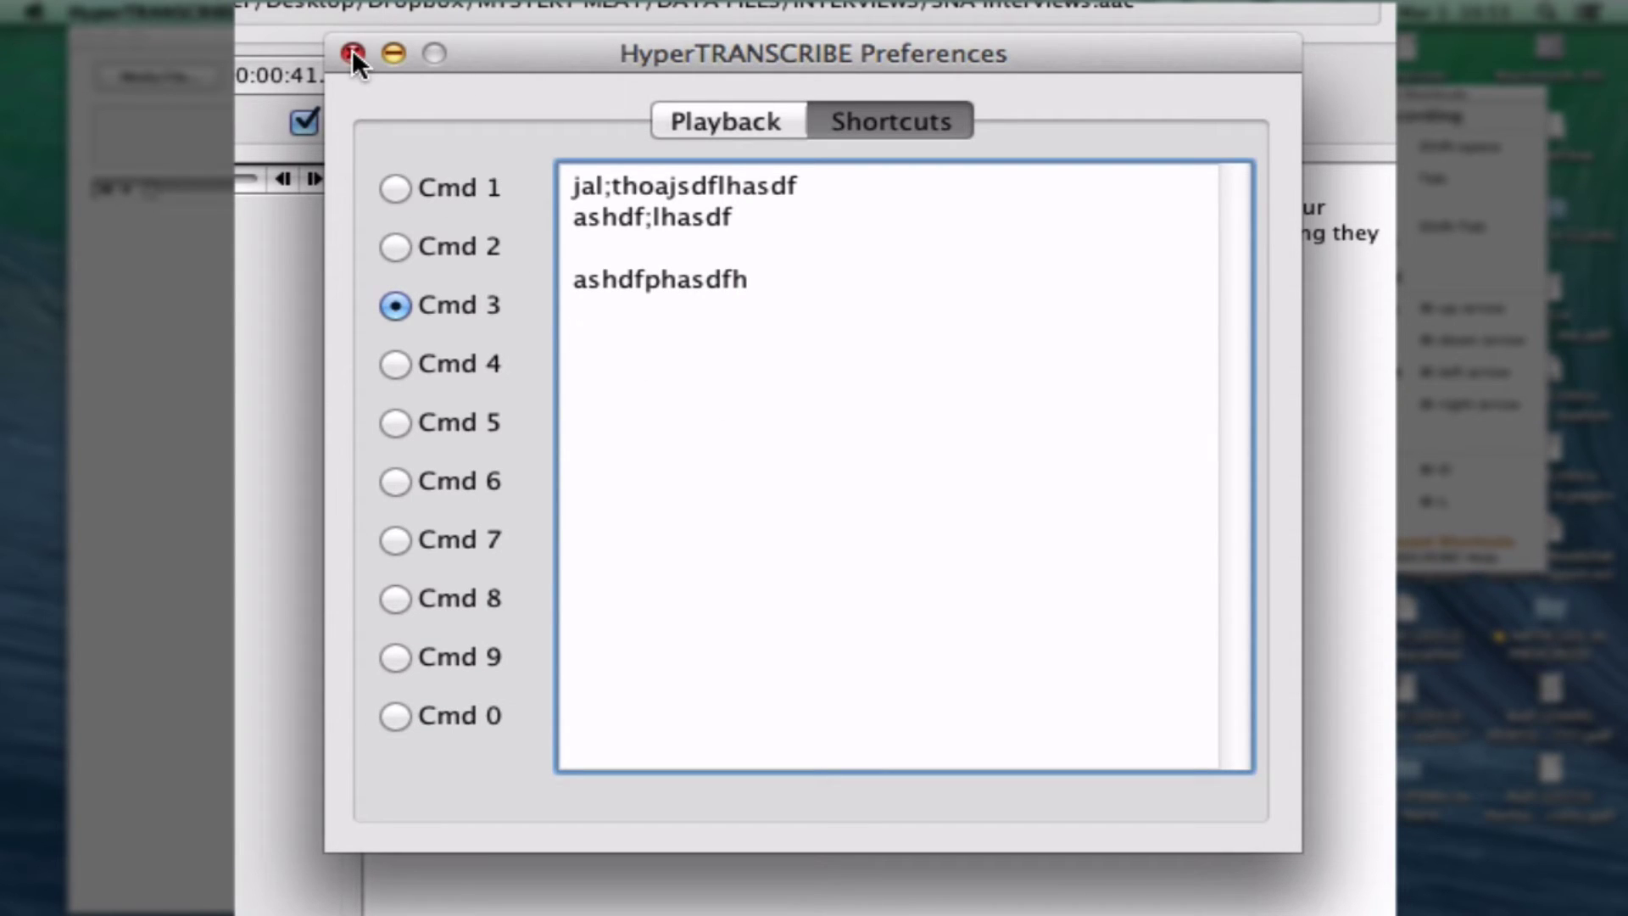
{"action": "left_click", "coordinate": [704, 115]}
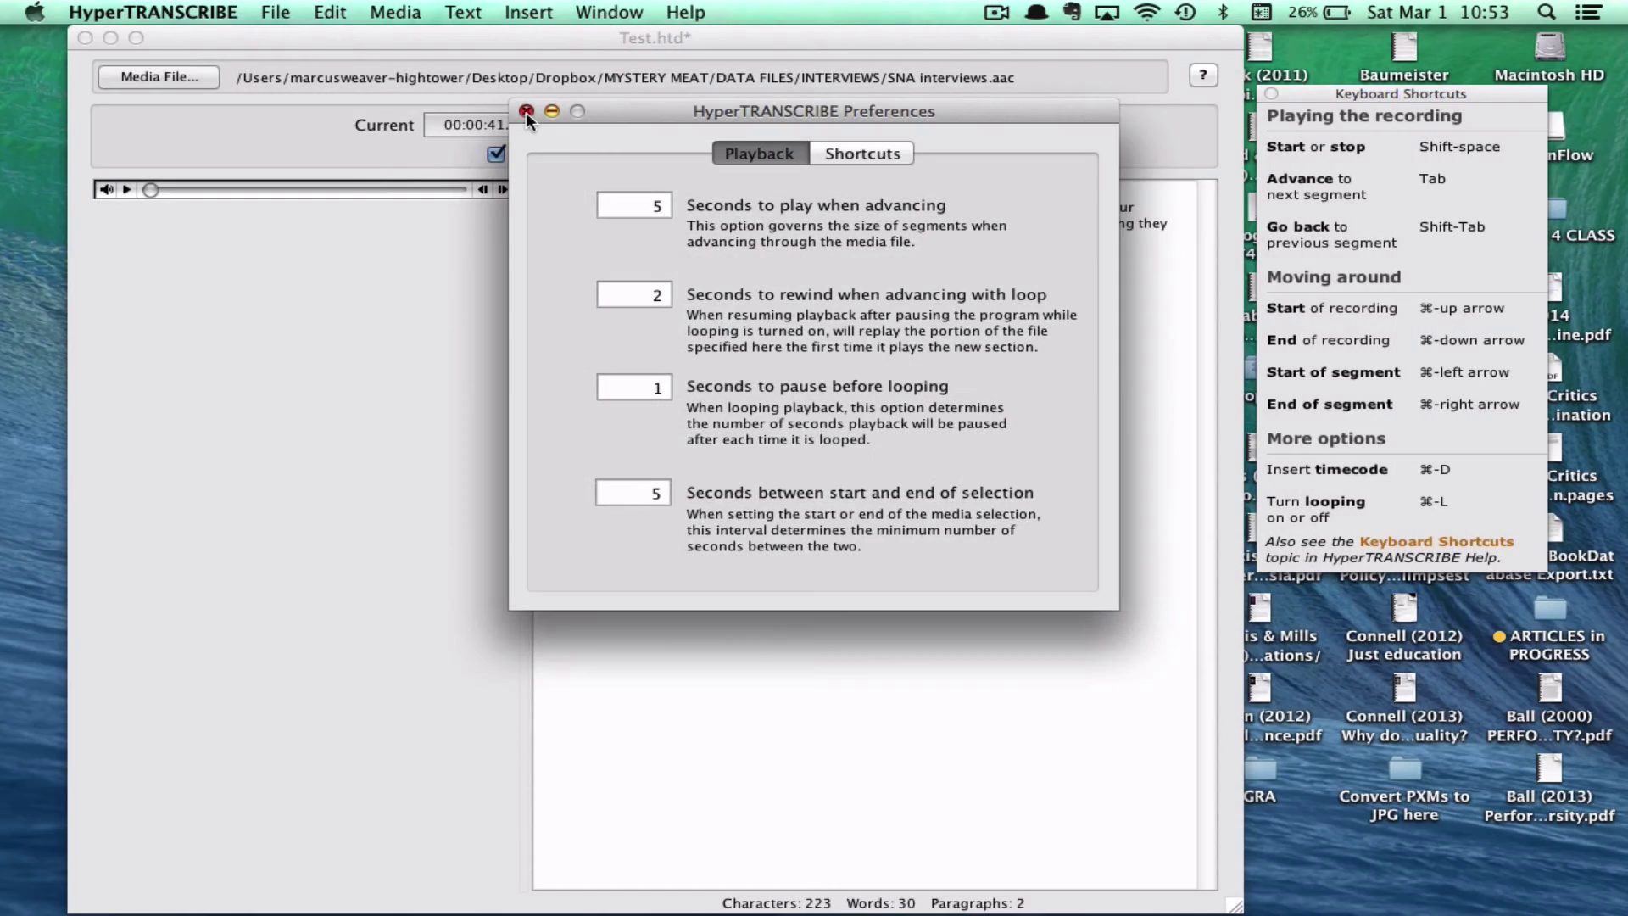
Close the preferences and add a paragraph with the Cmd 1 speaker label followed by "question", leaving a blank line below
{"action": "left_click", "coordinate": [353, 53]}
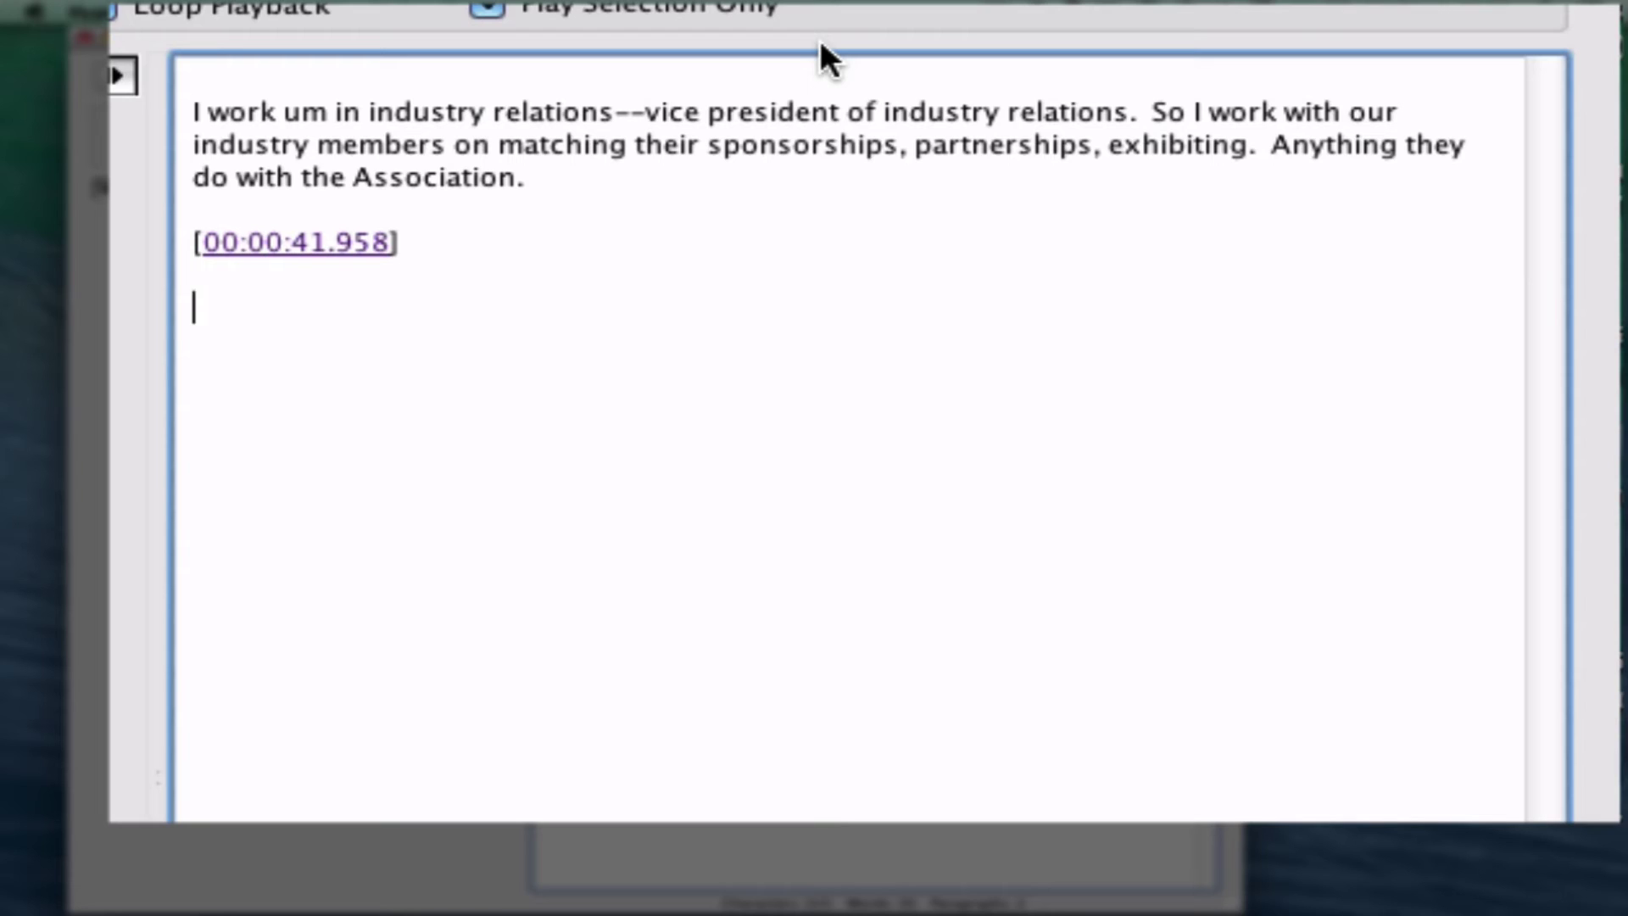
{"action": "key", "text": "super+1"}
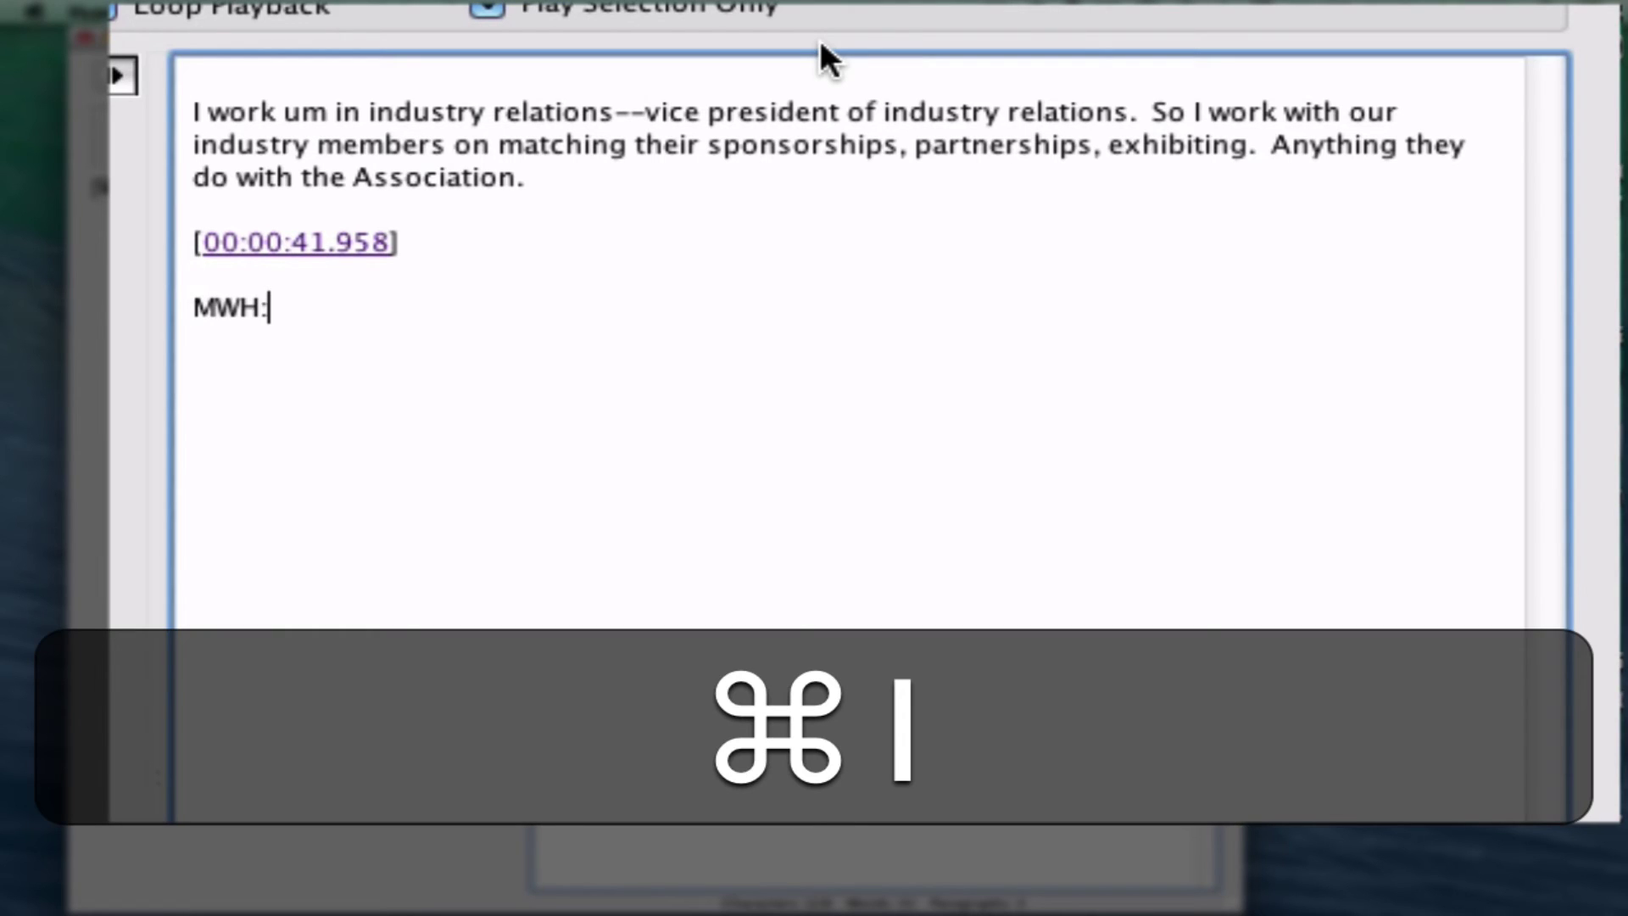
{"action": "key", "text": "super+space"}
{"action": "type", "text": "question"}
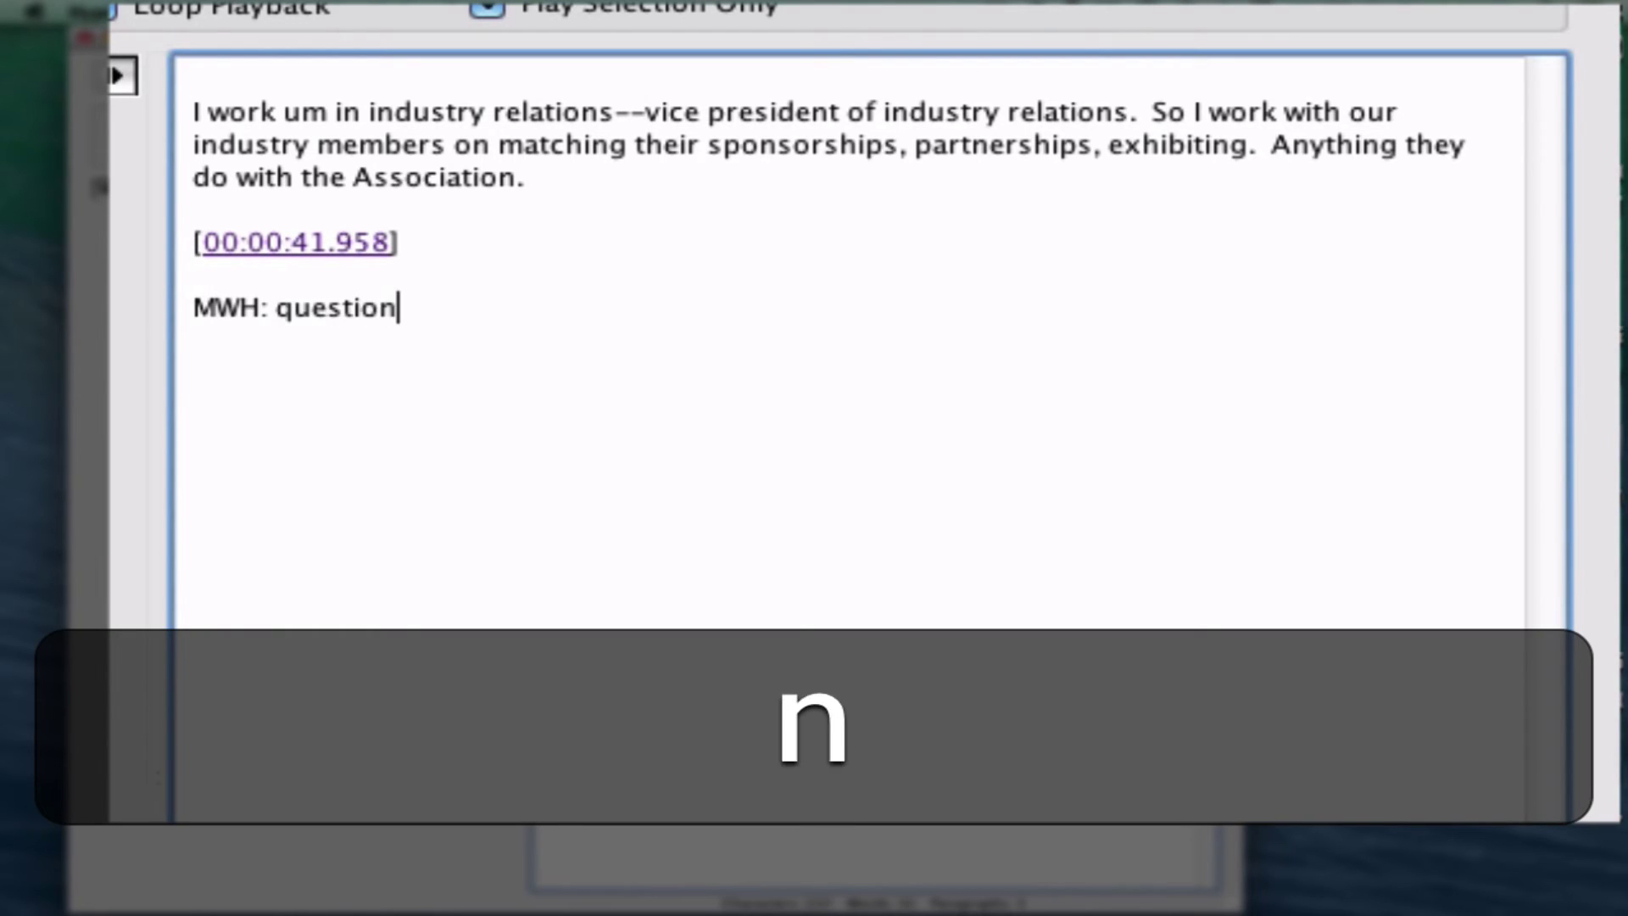
{"action": "key", "text": "Return"}
{"action": "key", "text": "Return"}
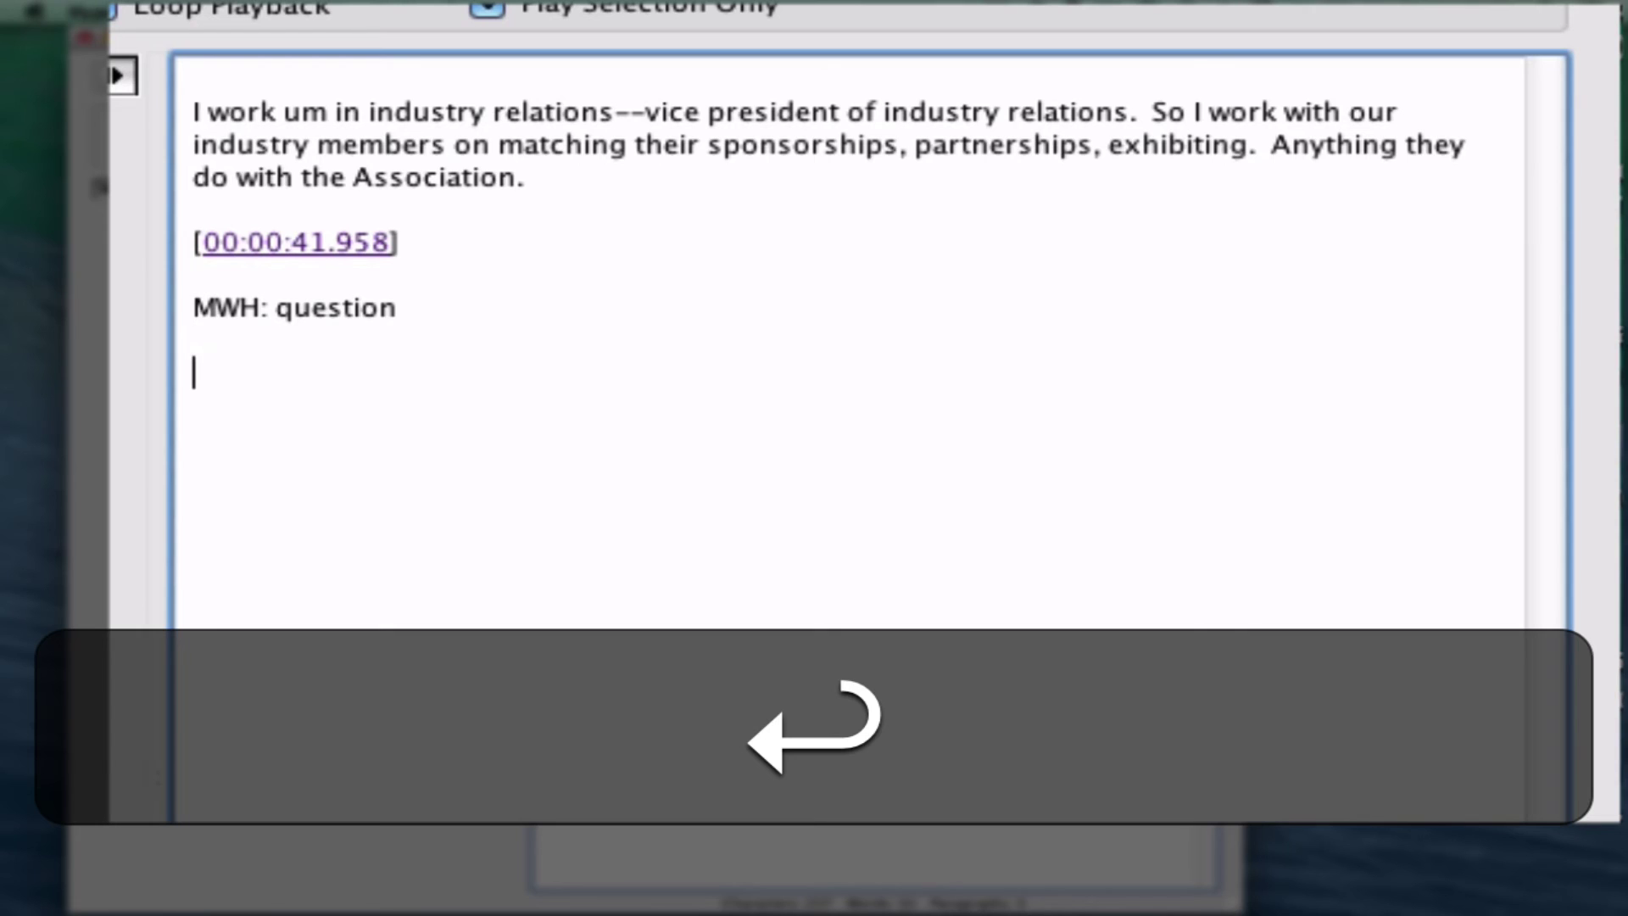
Add a reply paragraph with the Cmd 2 speaker label and "answer", followed by another Cmd 1 speaker label below it
{"action": "key", "text": "super+2"}
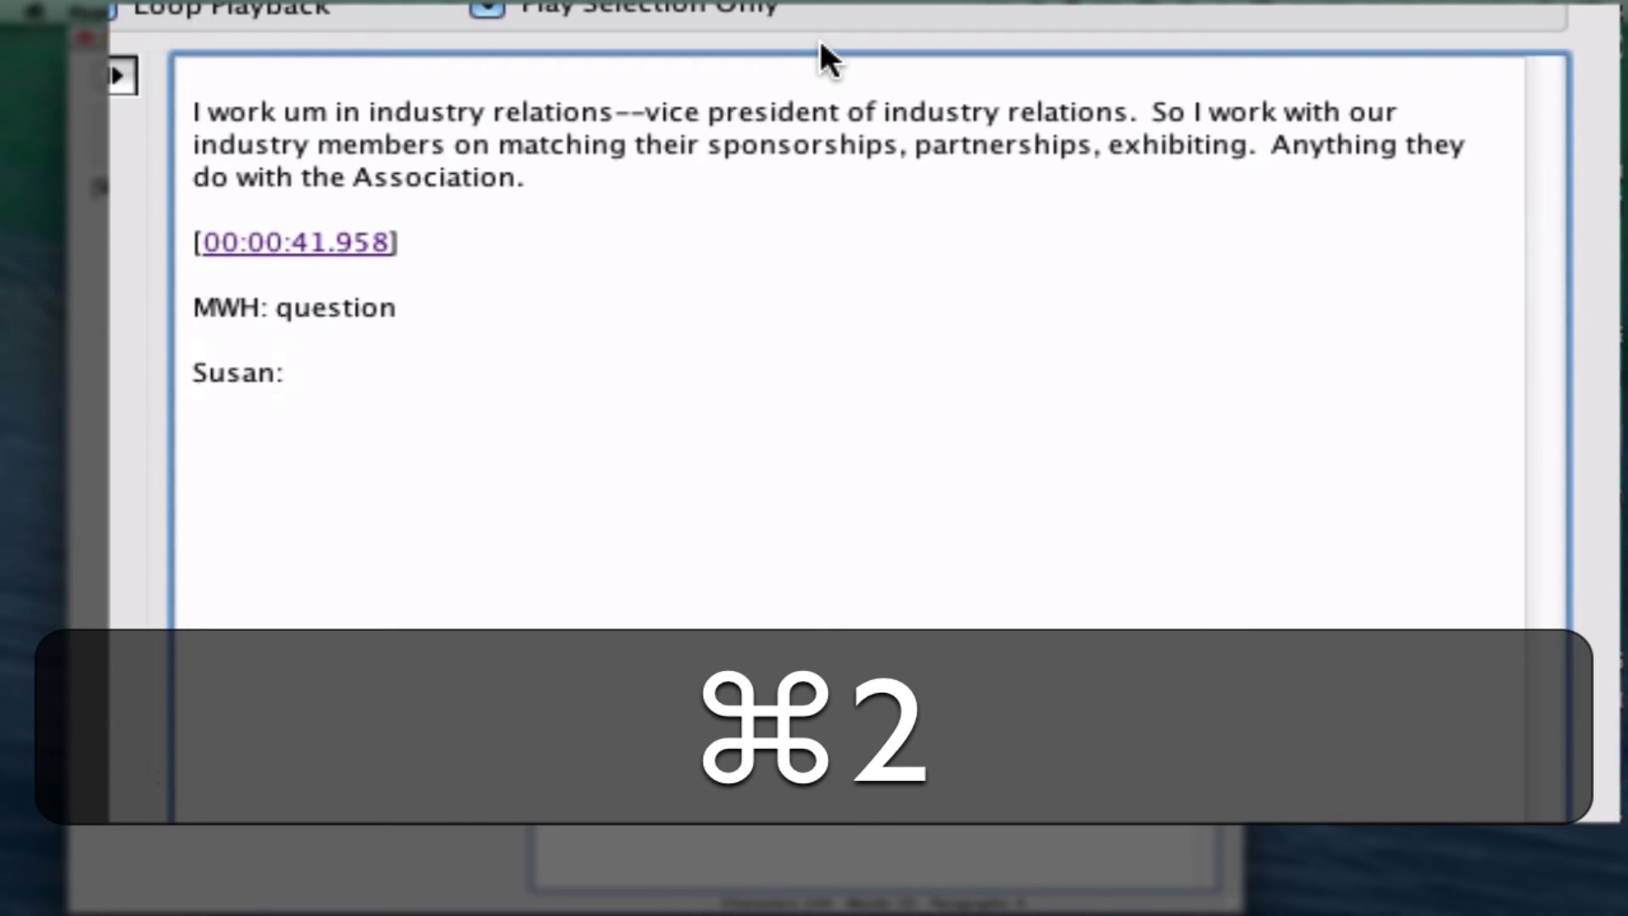
{"action": "type", "text": "answer"}
{"action": "key", "text": "Return"}
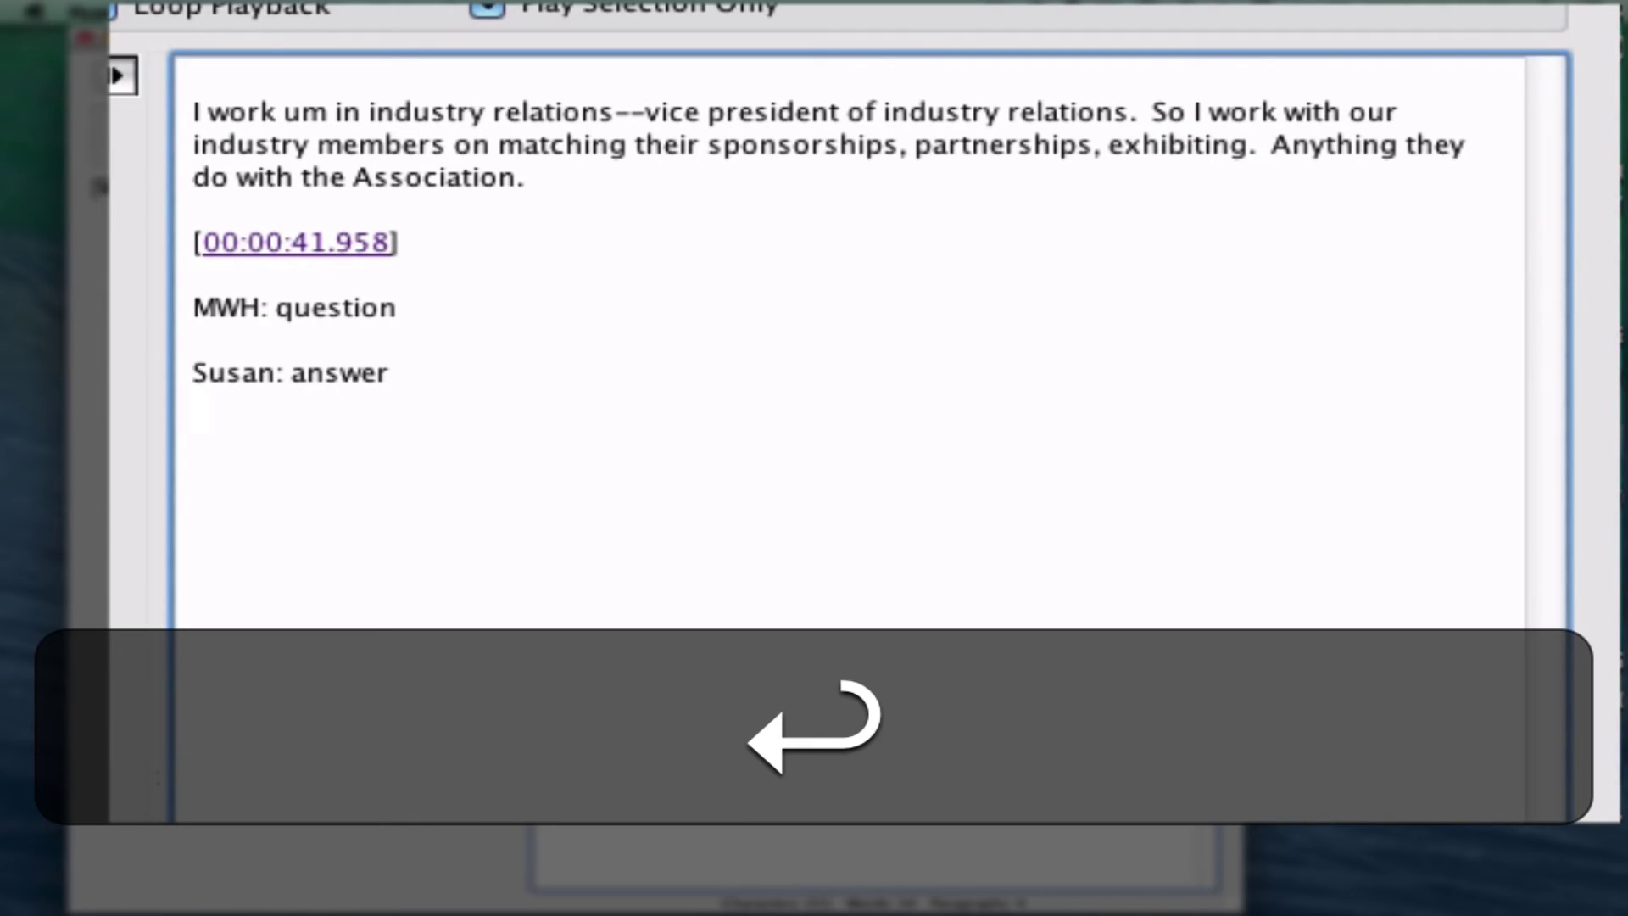
{"action": "key", "text": "super+1"}
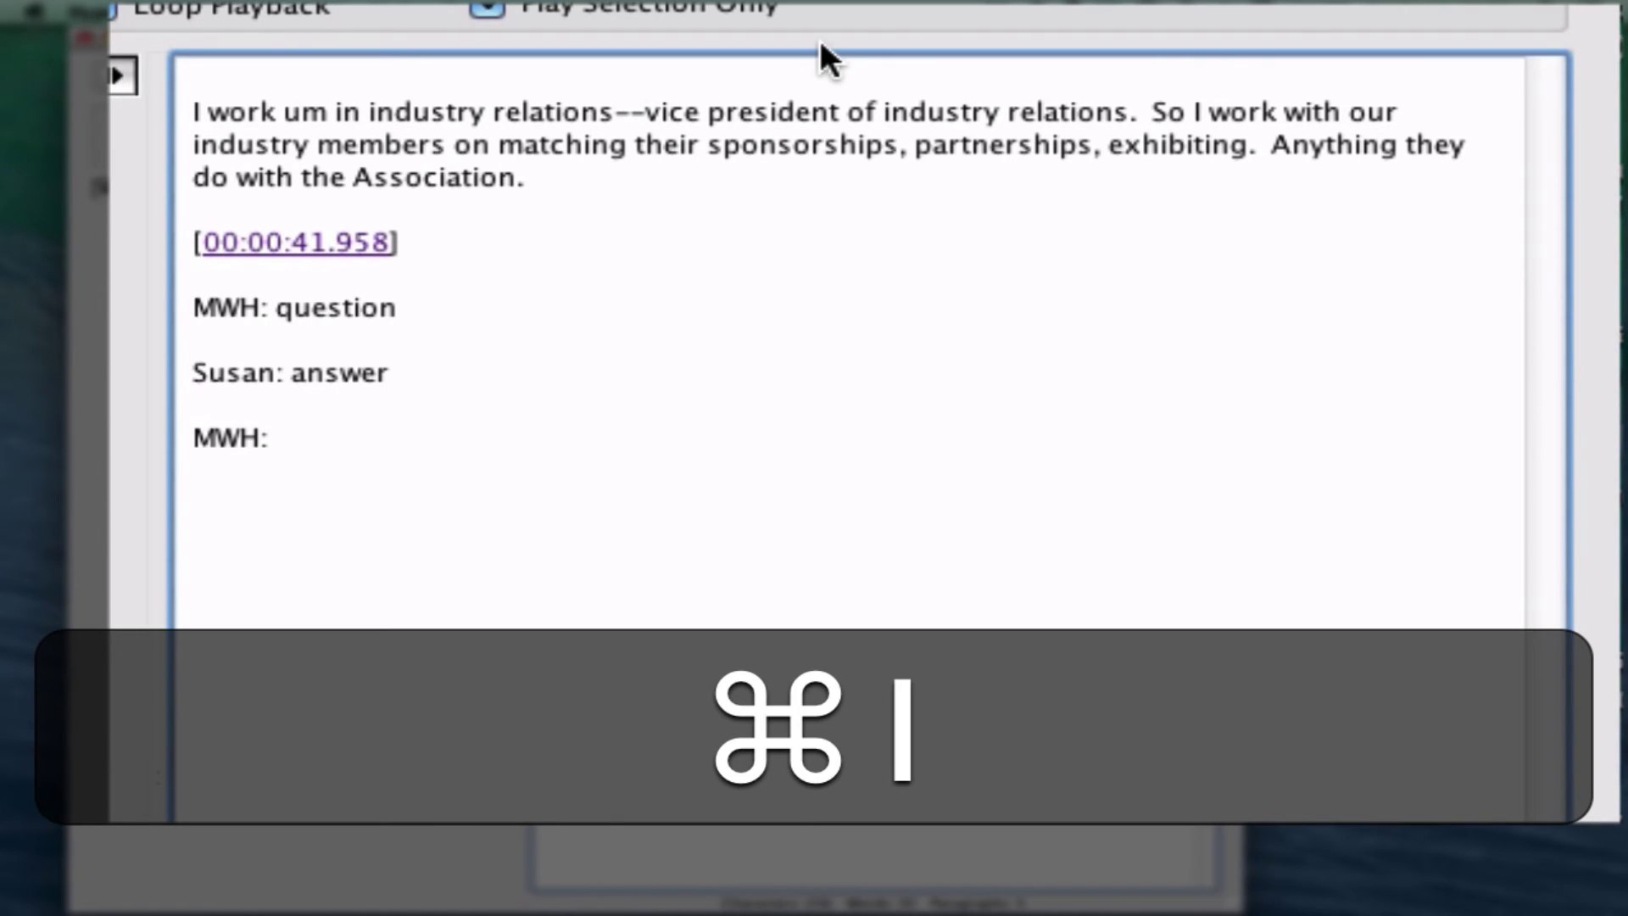
{"action": "key", "text": "Return"}
{"action": "key", "text": "BackSpace"}
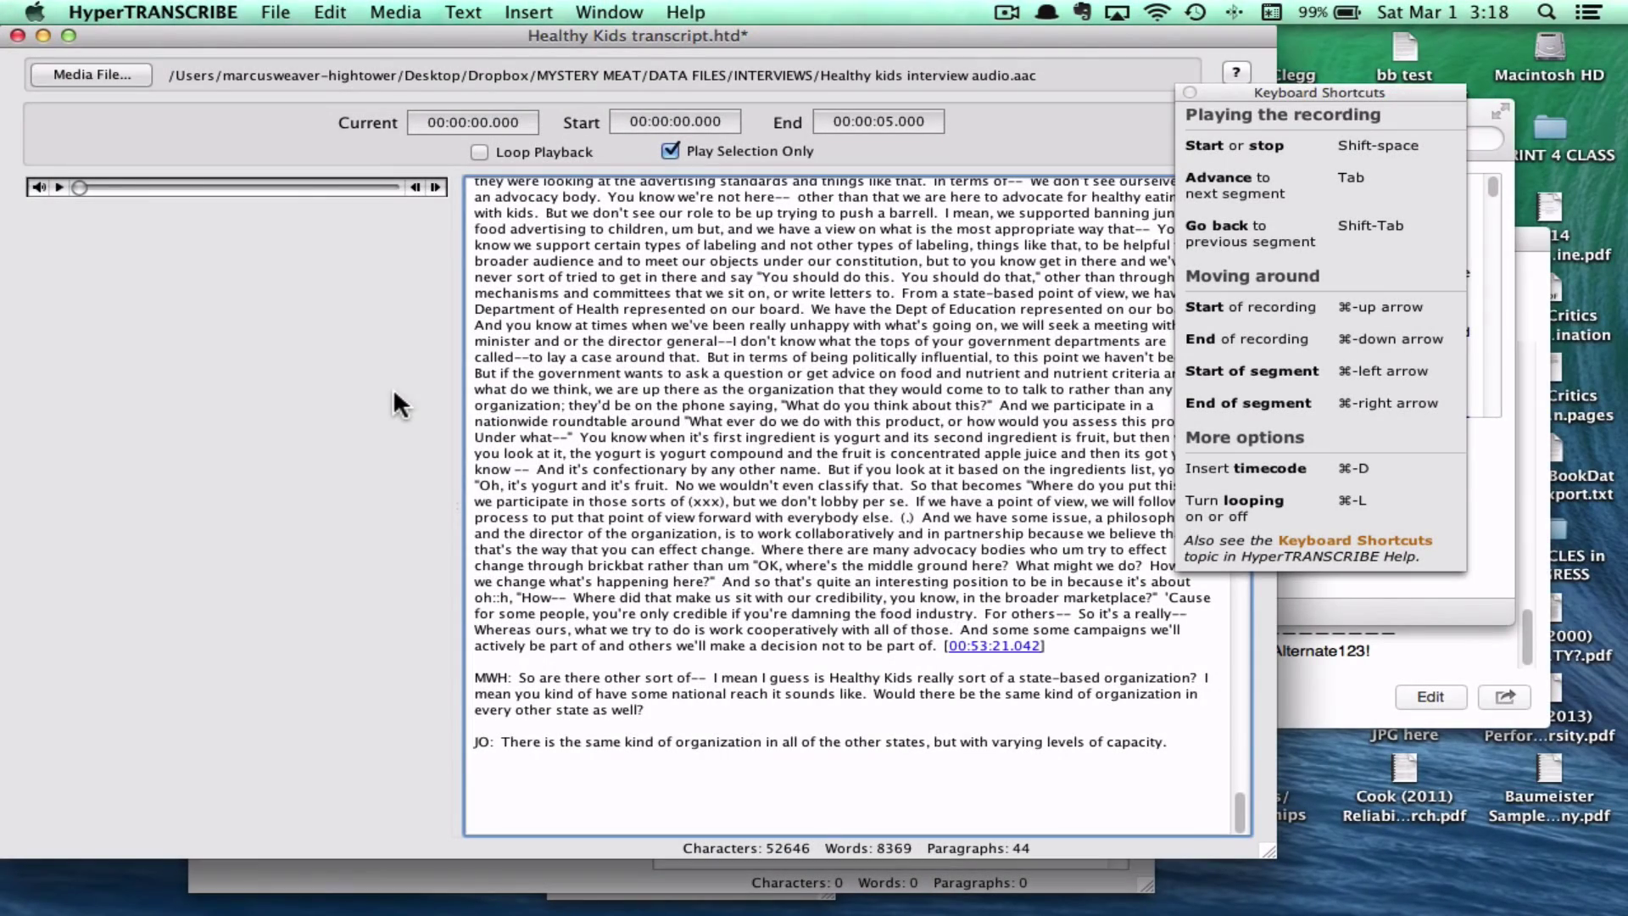
Export the Healthy Kids transcript as plain text with time codes included, saving it as Healthy Kids transcript.txt on the Desktop
{"action": "scroll", "coordinate": [631, 379], "scroll_direction": "up", "scroll_amount": 15}
{"action": "scroll", "coordinate": [632, 381], "scroll_direction": "up", "scroll_amount": 10}
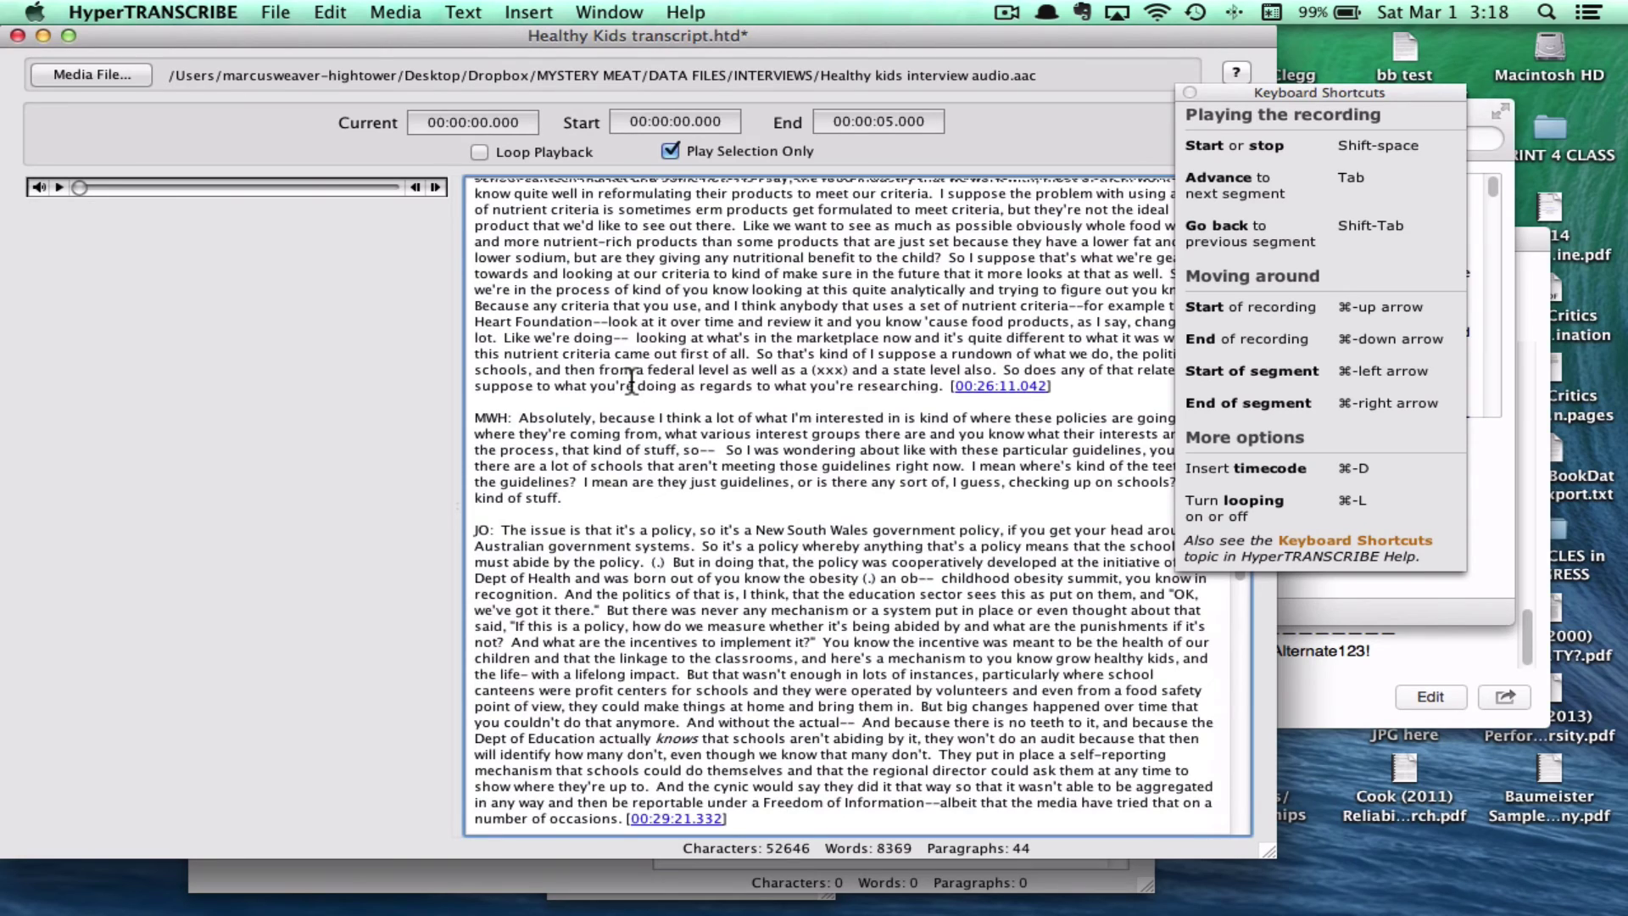
{"action": "left_click", "coordinate": [275, 11]}
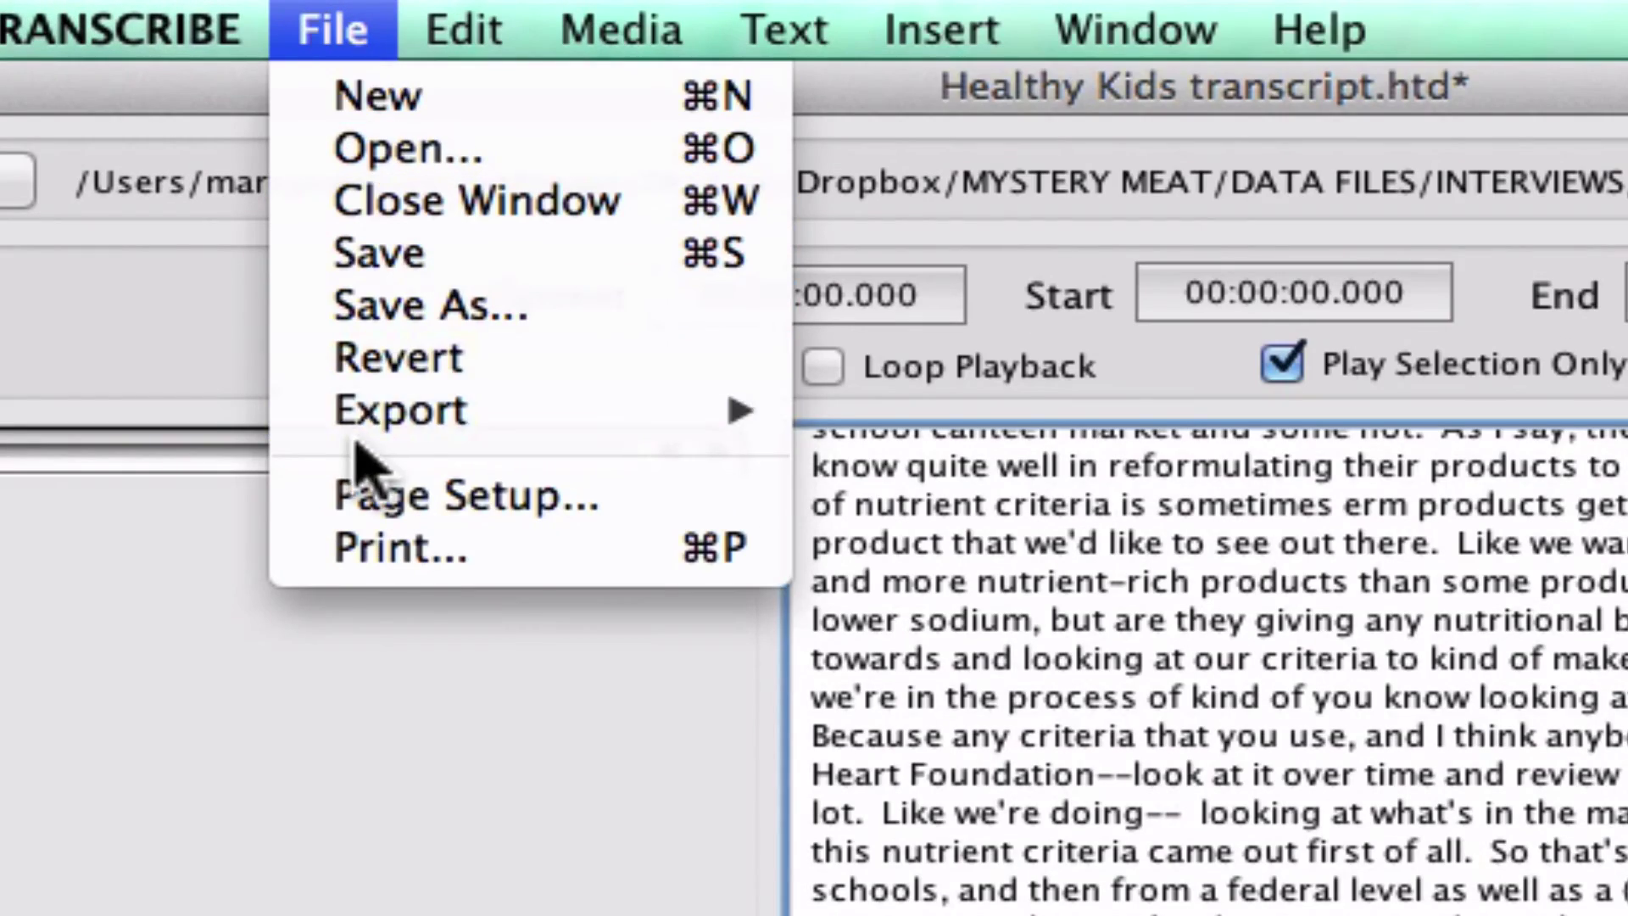
{"action": "mouse_move", "coordinate": [379, 421]}
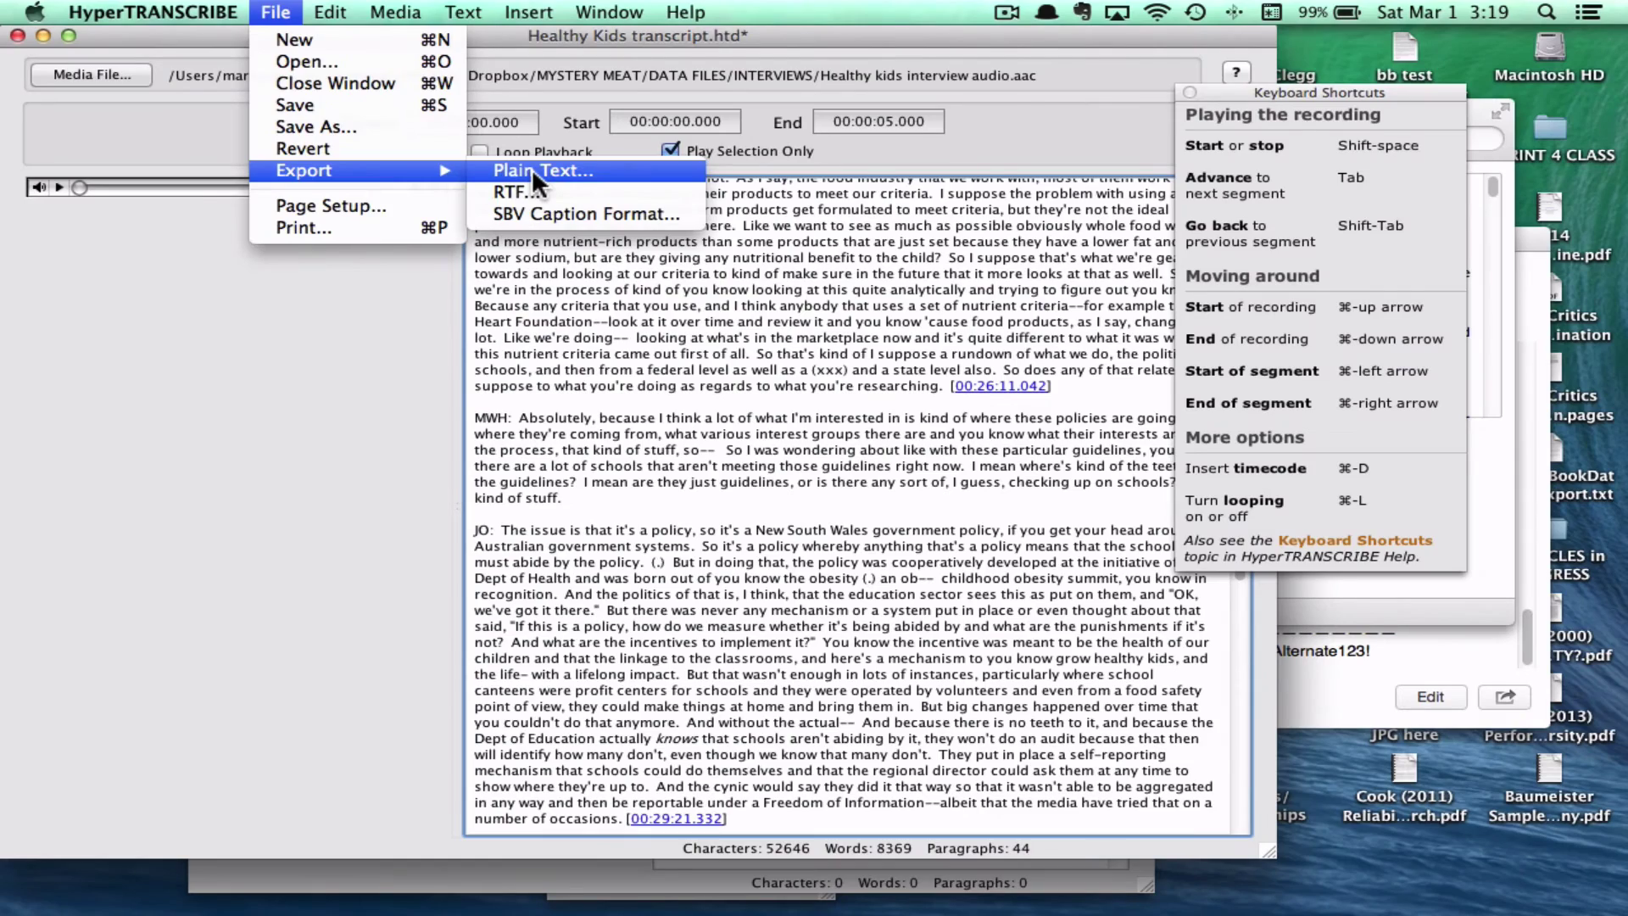
{"action": "left_click", "coordinate": [952, 408]}
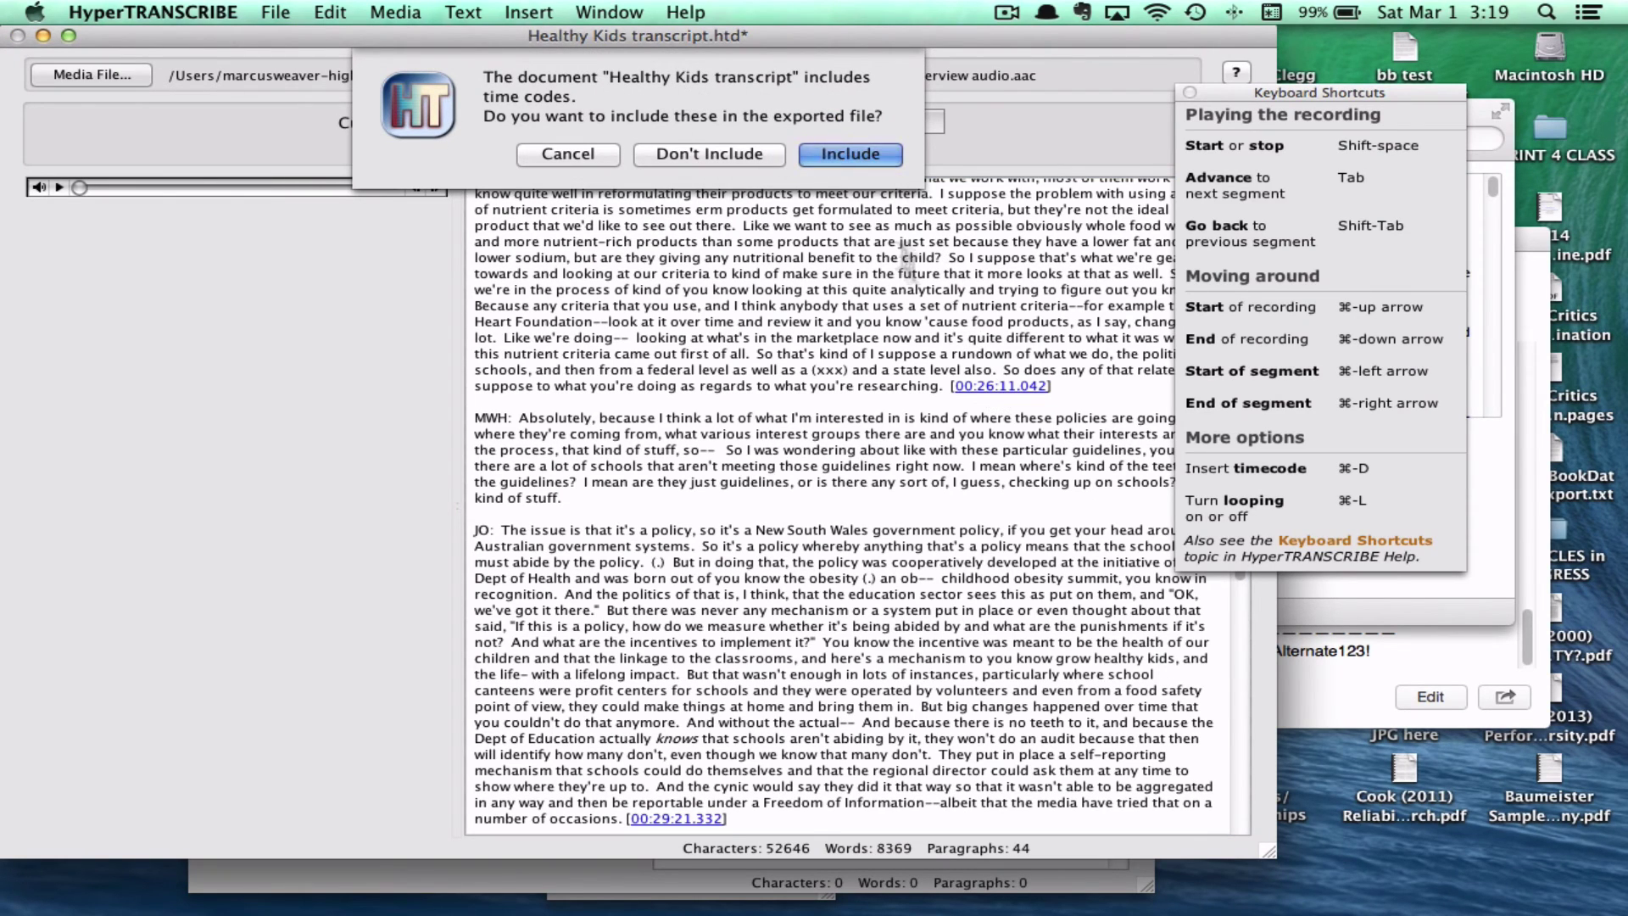
{"action": "left_click", "coordinate": [828, 145]}
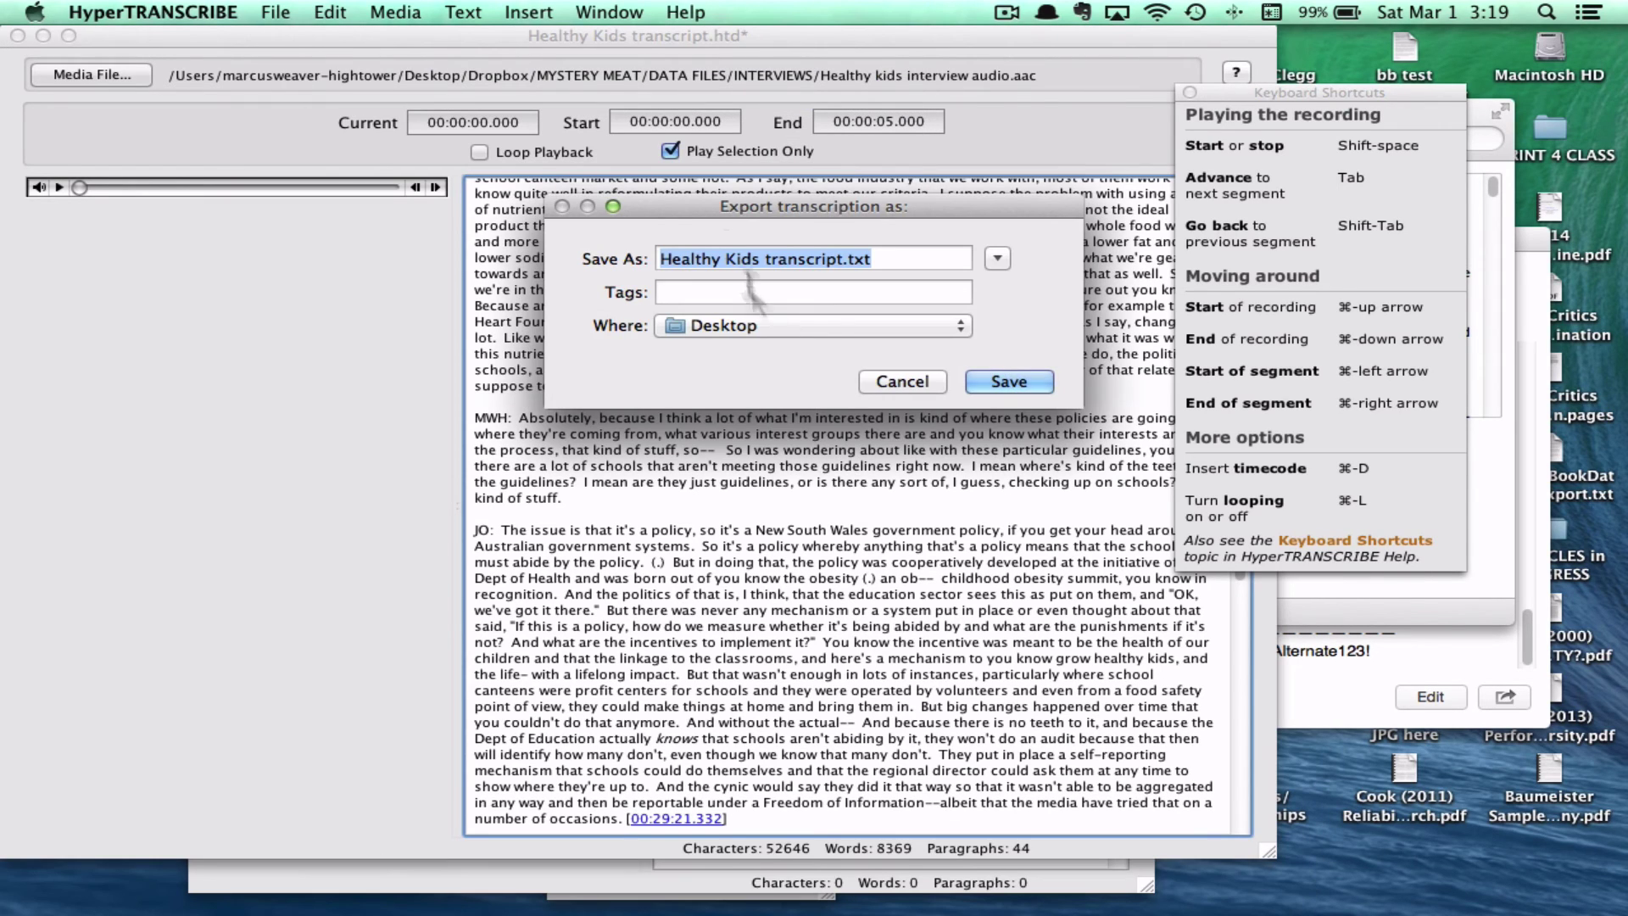
{"action": "left_click", "coordinate": [1004, 380]}
{"action": "left_click", "coordinate": [975, 362]}
Switch to HyperRESEARCH and open Healthy Kids transcript.txt from the Desktop as a source text file
{"action": "mouse_move", "coordinate": [1298, 909]}
{"action": "left_click", "coordinate": [1375, 891]}
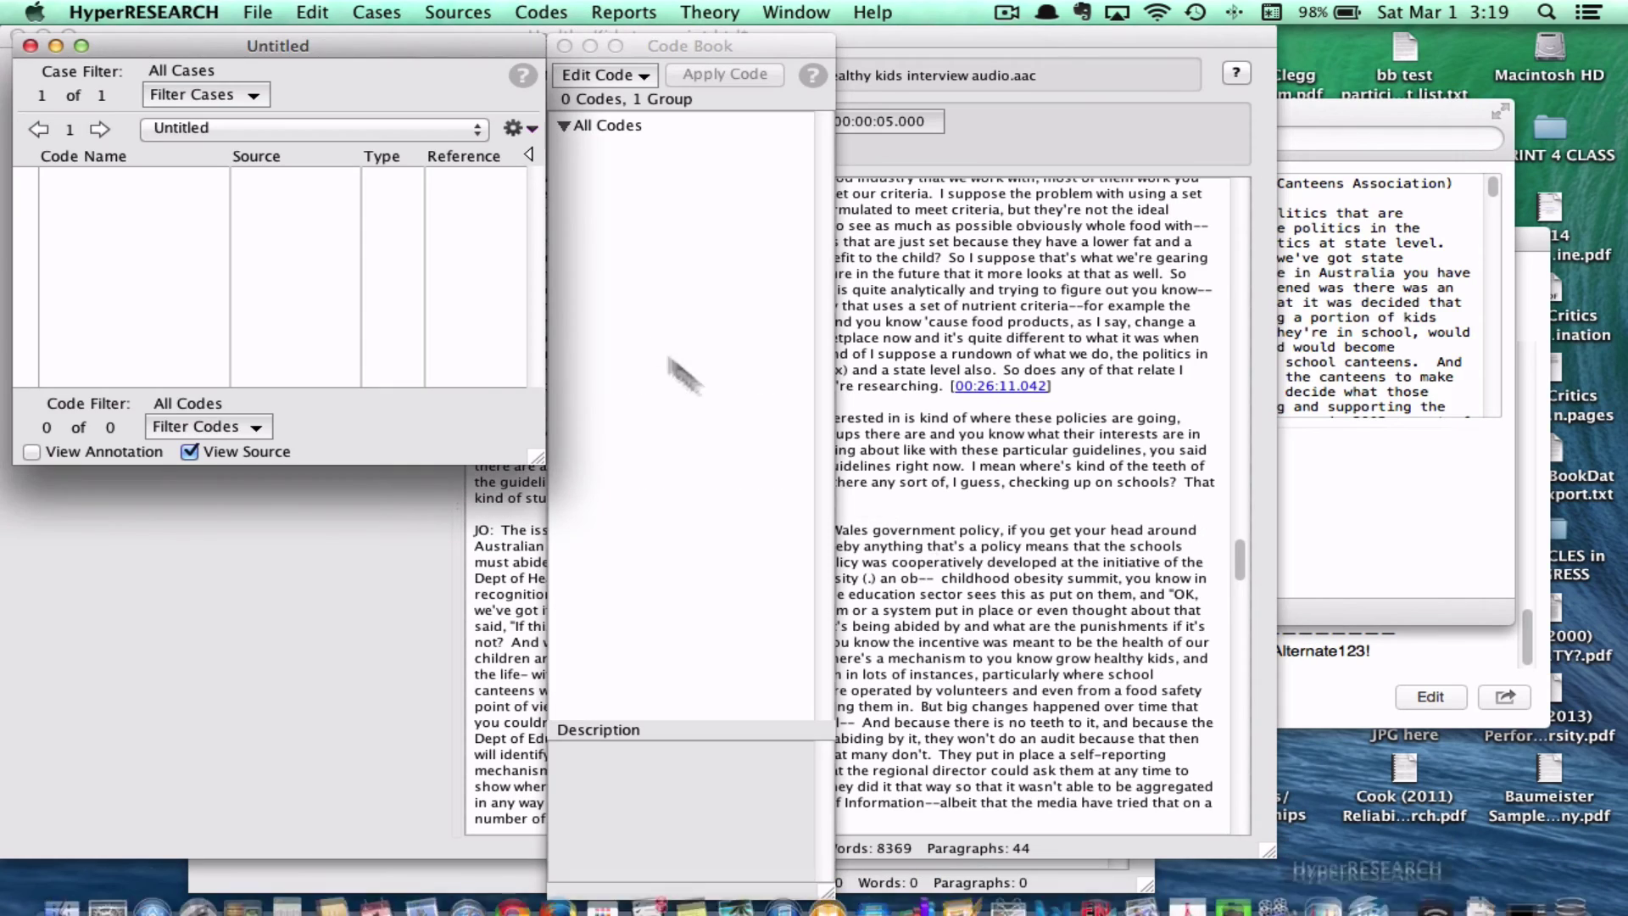
{"action": "left_click", "coordinate": [259, 10]}
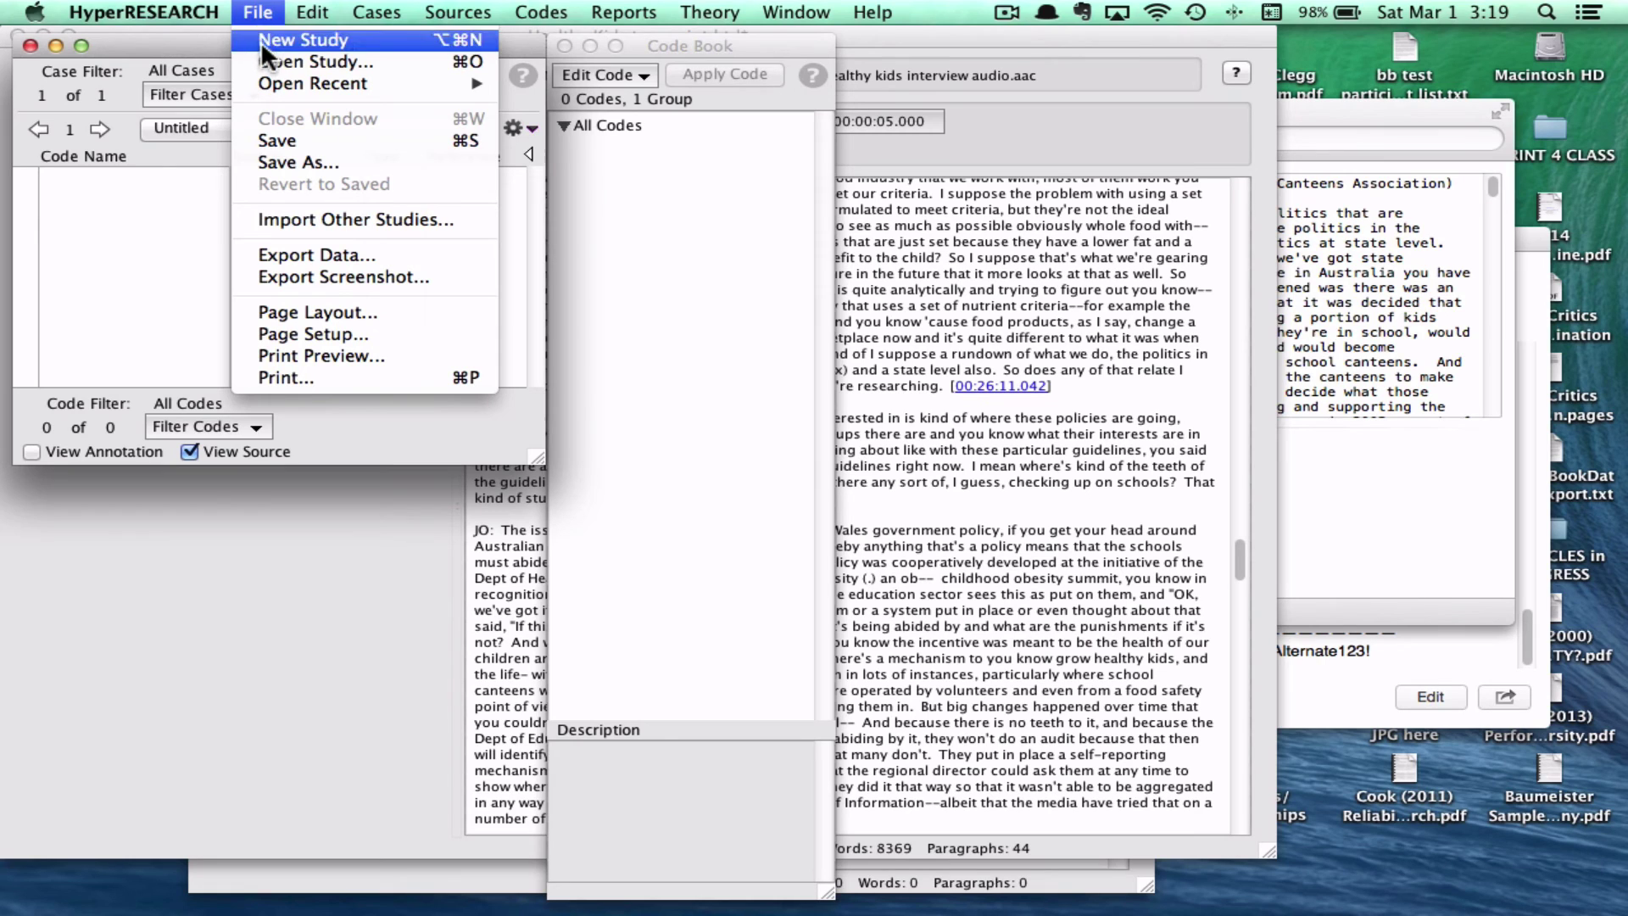
{"action": "mouse_move", "coordinate": [458, 12]}
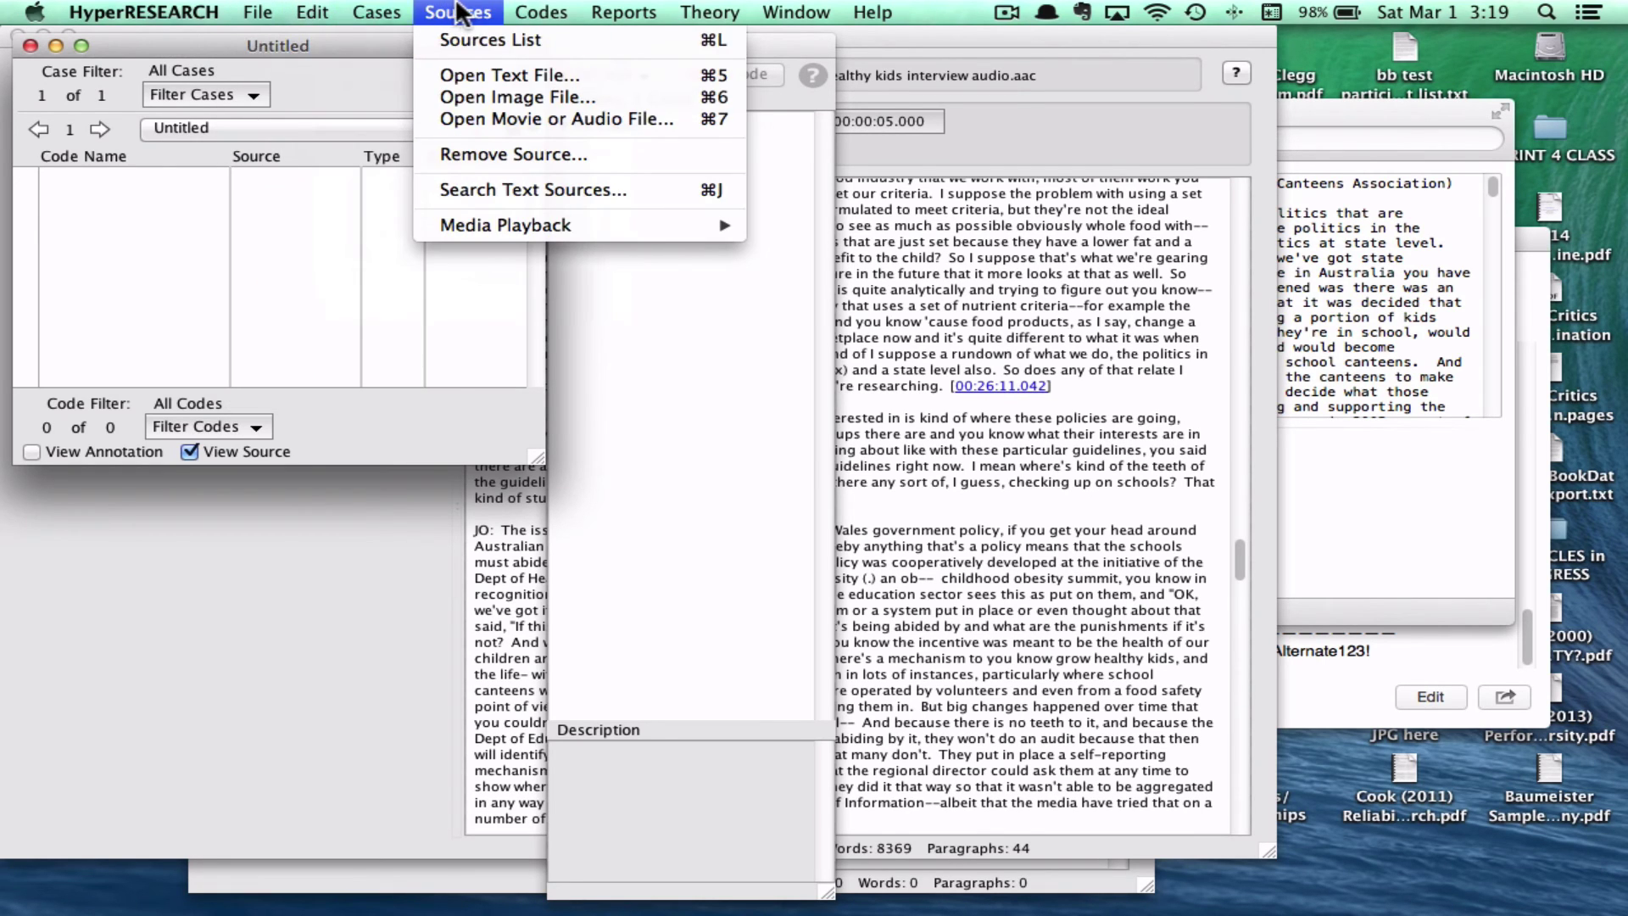
{"action": "left_click", "coordinate": [480, 73]}
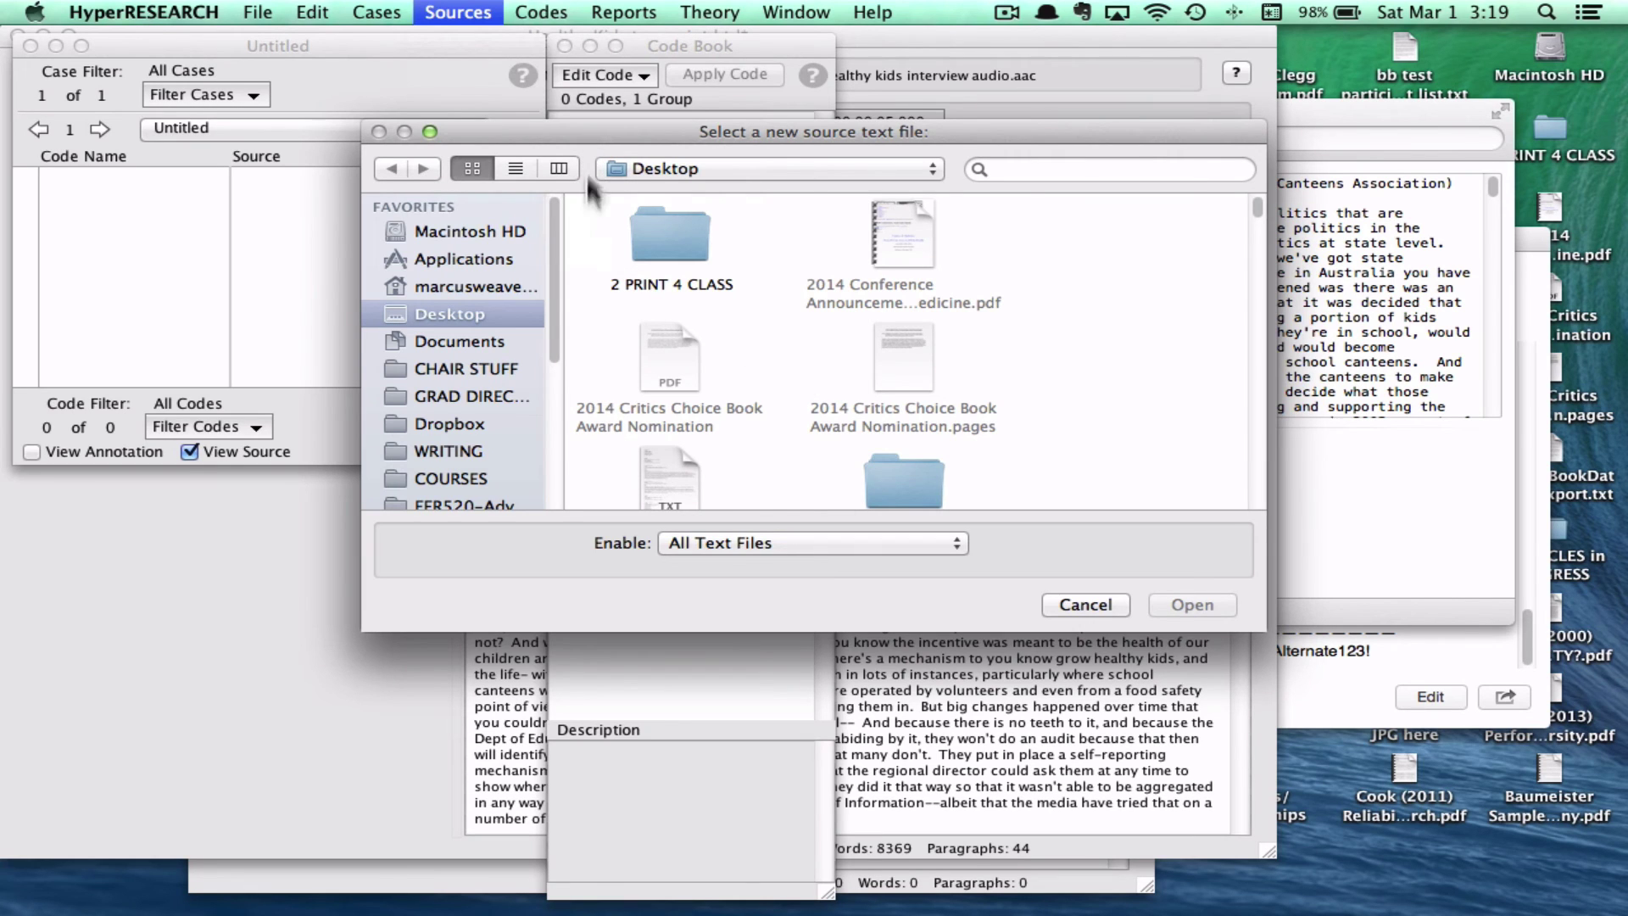
{"action": "scroll", "coordinate": [819, 409], "scroll_direction": "down", "scroll_amount": 4}
{"action": "scroll", "coordinate": [819, 408], "scroll_direction": "down", "scroll_amount": 10}
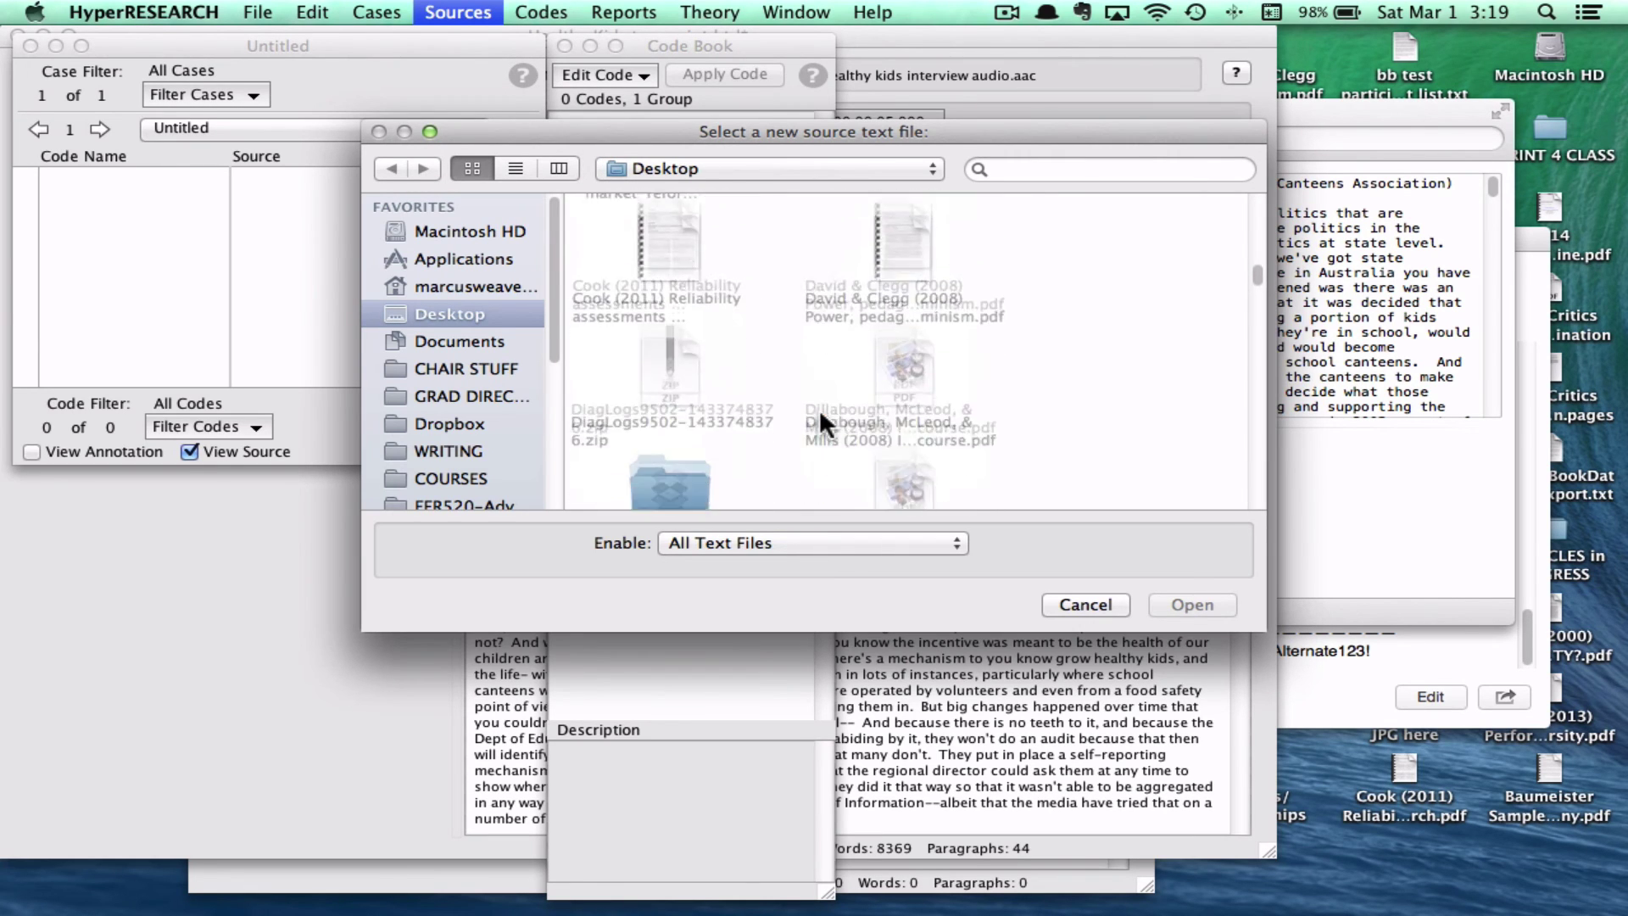
{"action": "scroll", "coordinate": [819, 409], "scroll_direction": "down", "scroll_amount": 3}
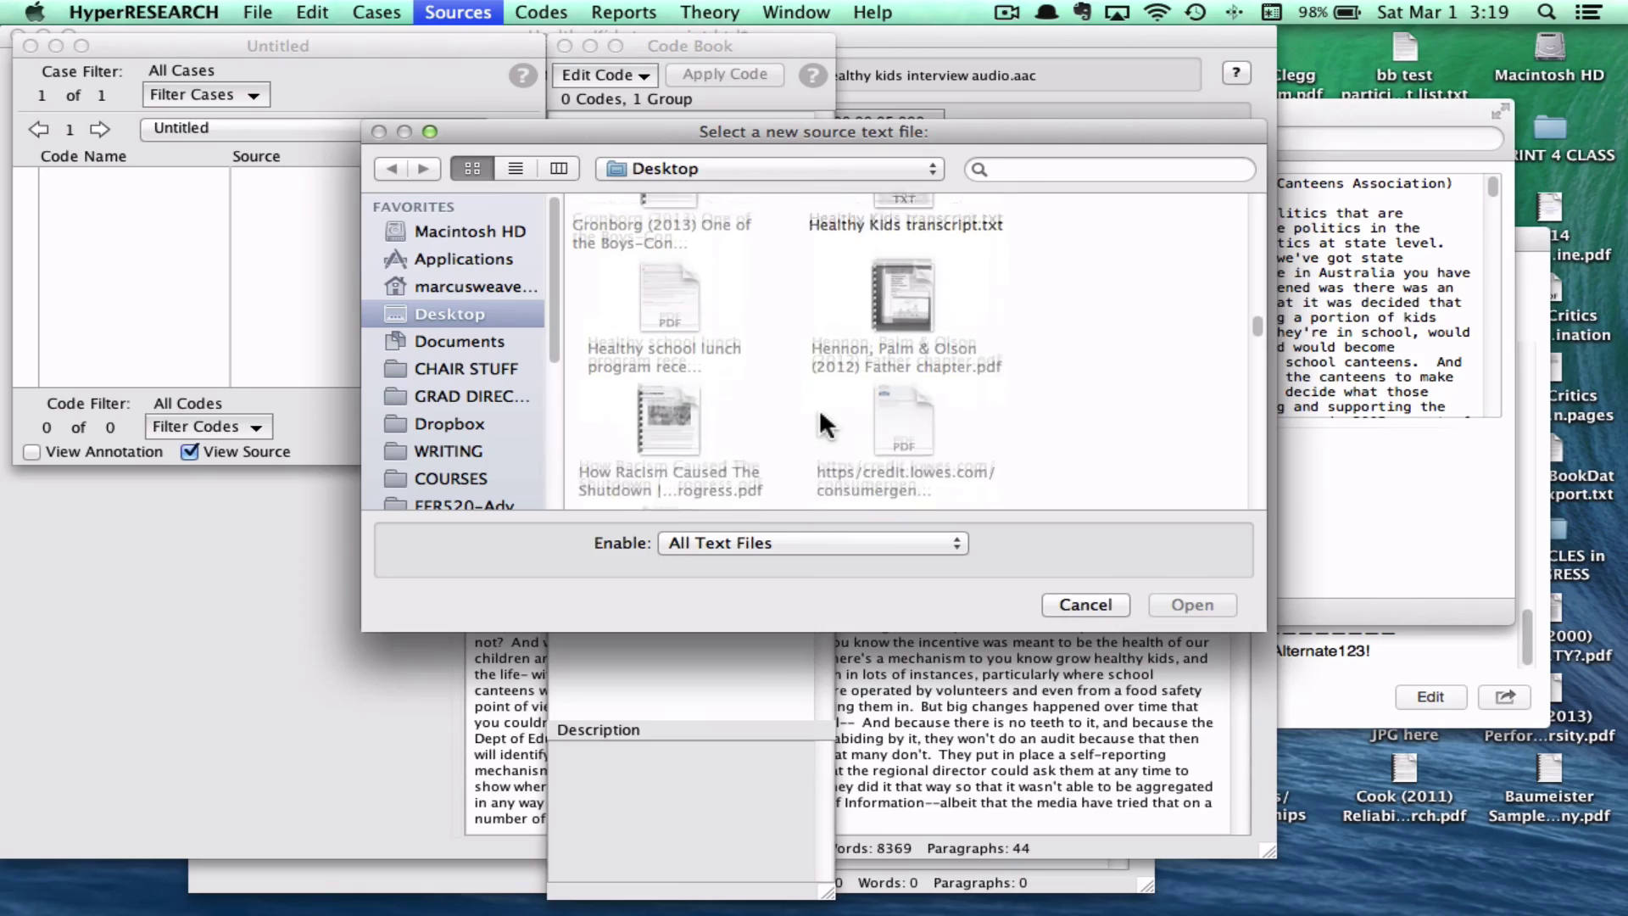
{"action": "left_click", "coordinate": [892, 280]}
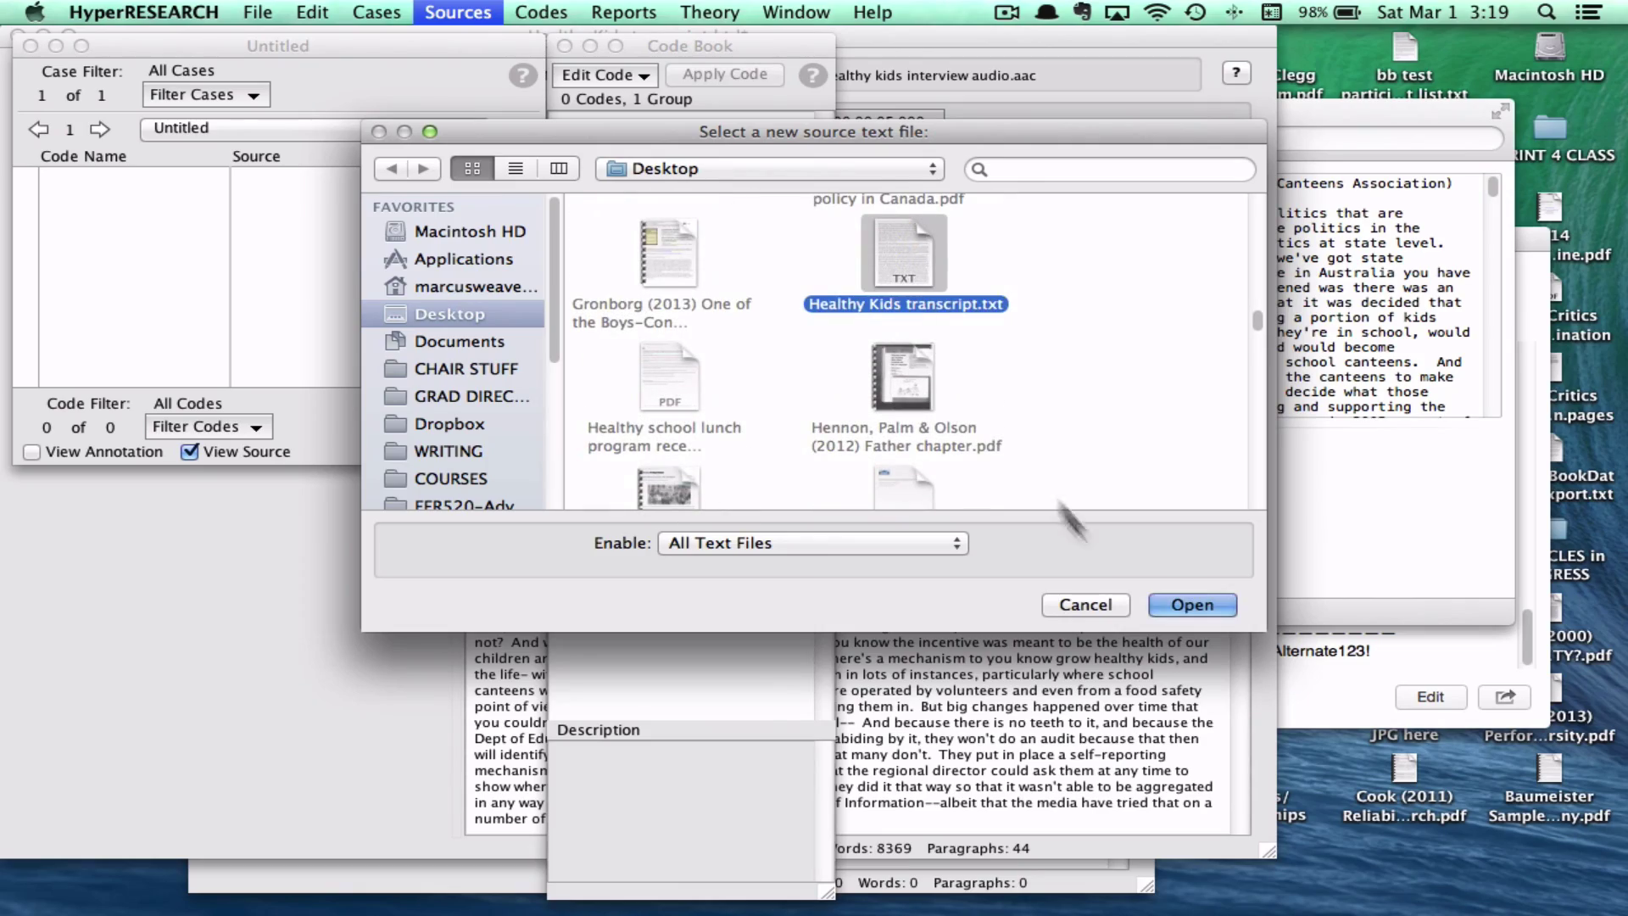
{"action": "left_click", "coordinate": [1183, 603]}
Select the soft drink ban passage in the source transcript, from "now banned and you shouldn't sell them" to "juice isn't included"
{"action": "scroll", "coordinate": [1264, 333], "scroll_direction": "down", "scroll_amount": 15}
{"action": "scroll", "coordinate": [1264, 333], "scroll_direction": "down", "scroll_amount": 10}
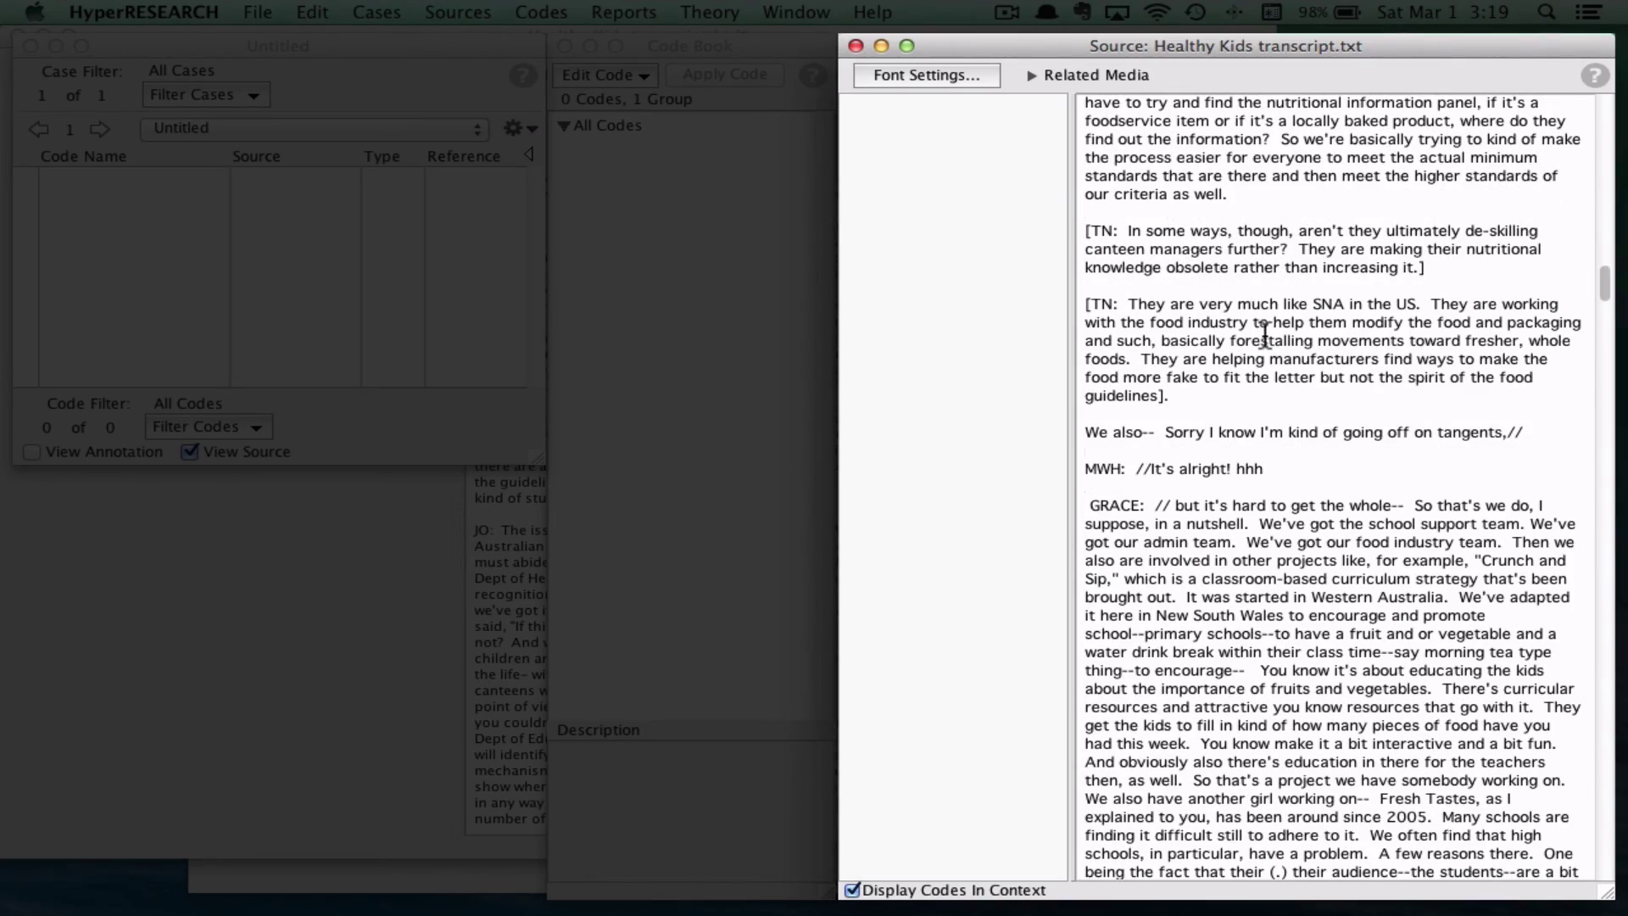
{"action": "scroll", "coordinate": [1264, 333], "scroll_direction": "up", "scroll_amount": 15}
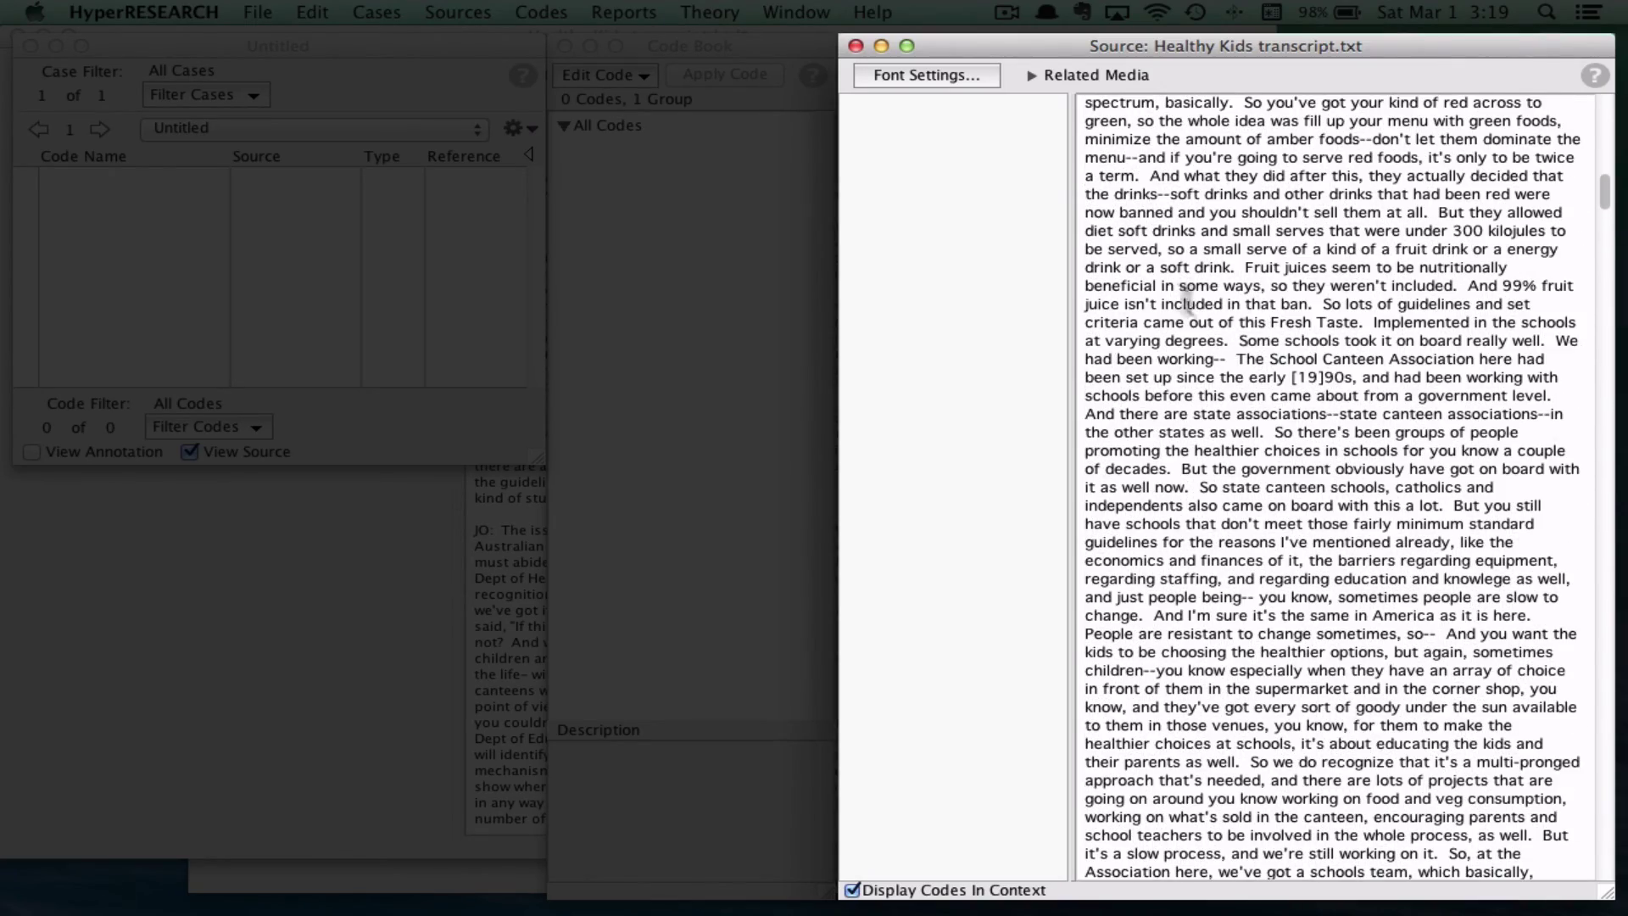
{"action": "left_click_drag", "start_coordinate": [1085, 212], "coordinate": [1214, 304]}
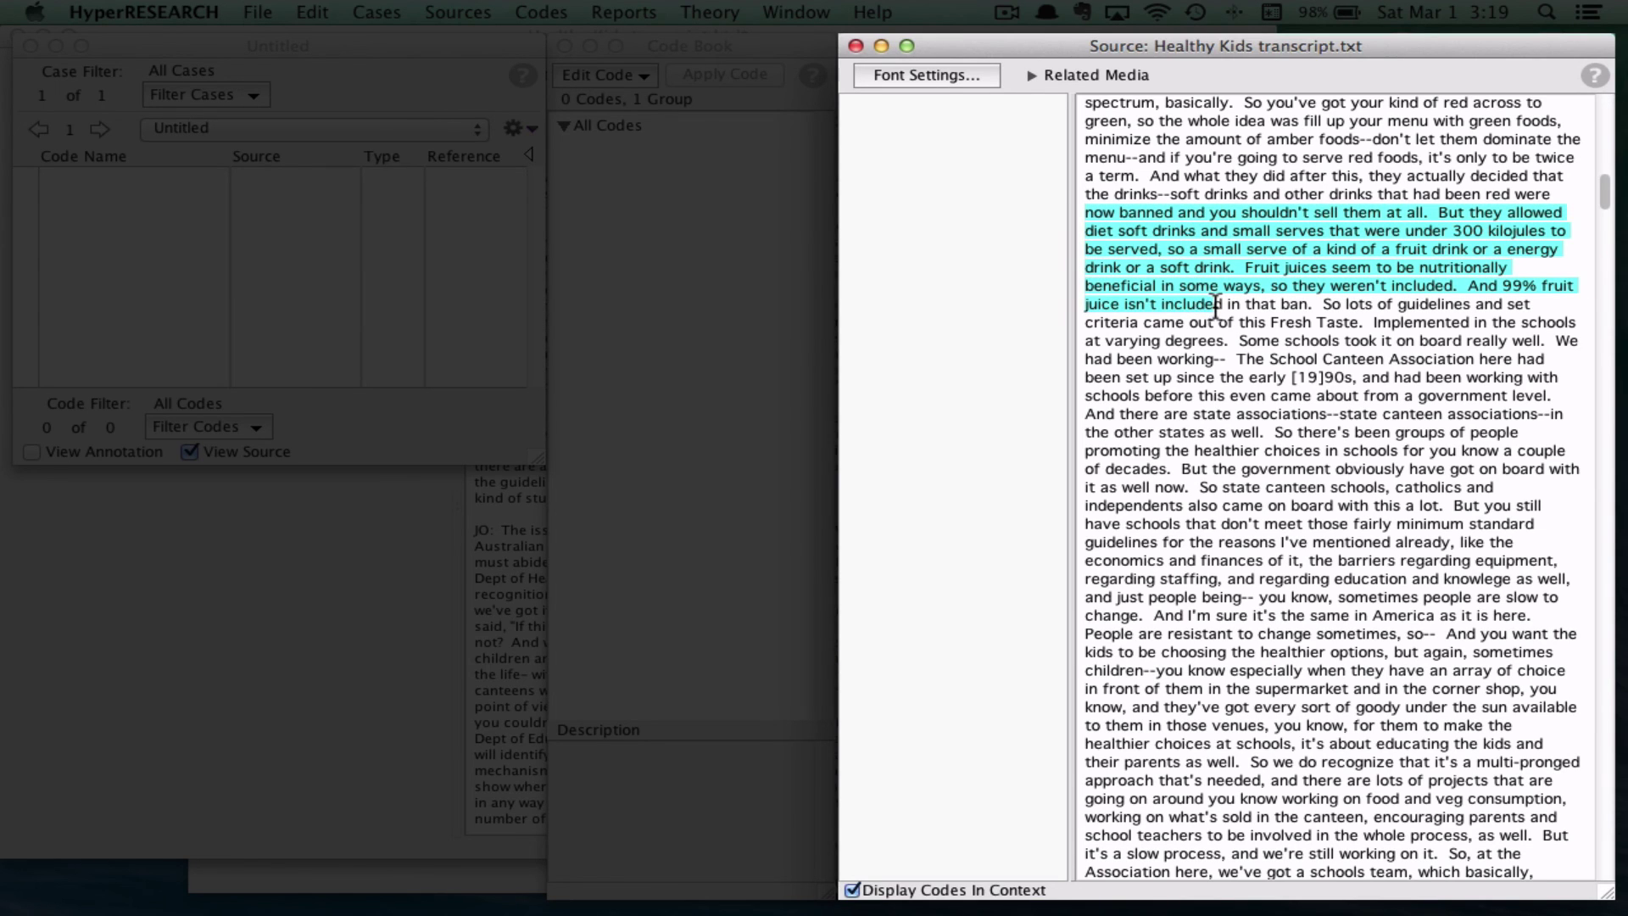